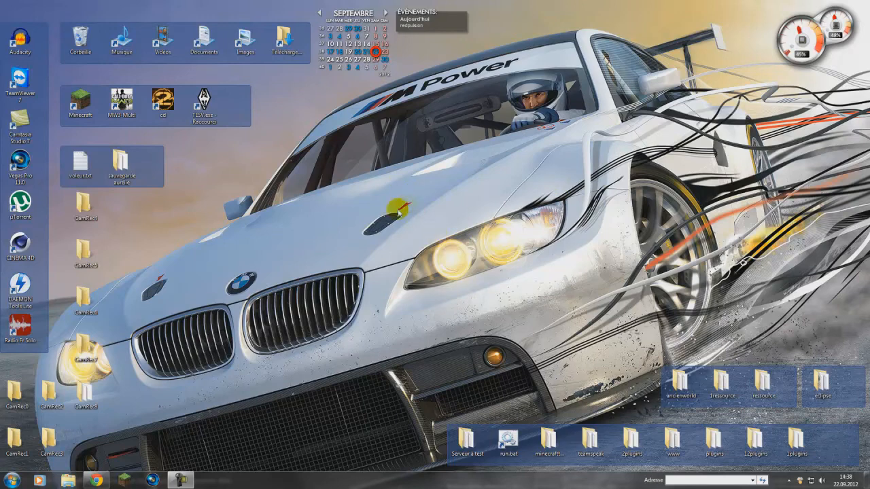
Step: Create a new folder named Serveur on the desktop and place it just above the car's grille
right_click(357, 241)
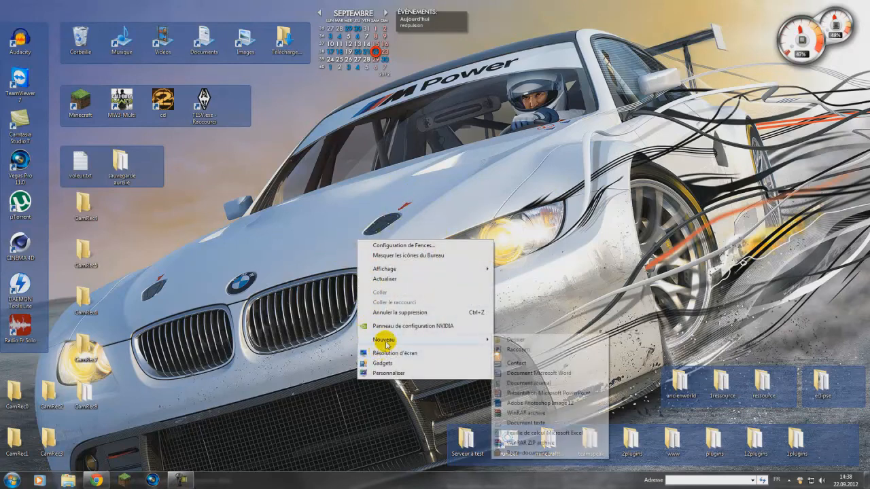
mouse_move(413, 340)
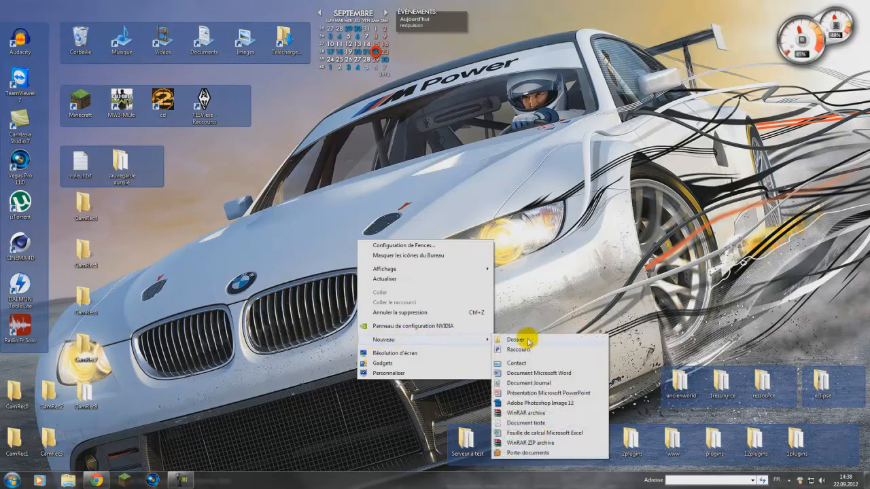
left_click(517, 343)
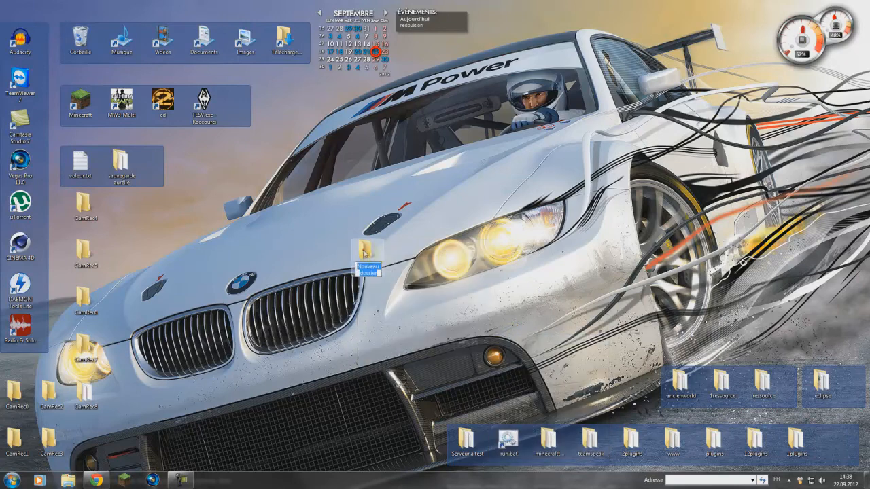
left_click(362, 249)
double_click(372, 270)
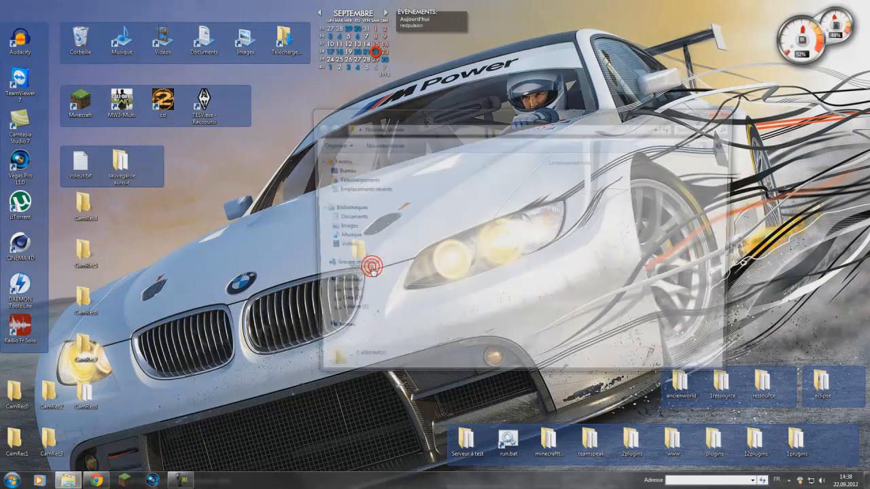
left_click(725, 109)
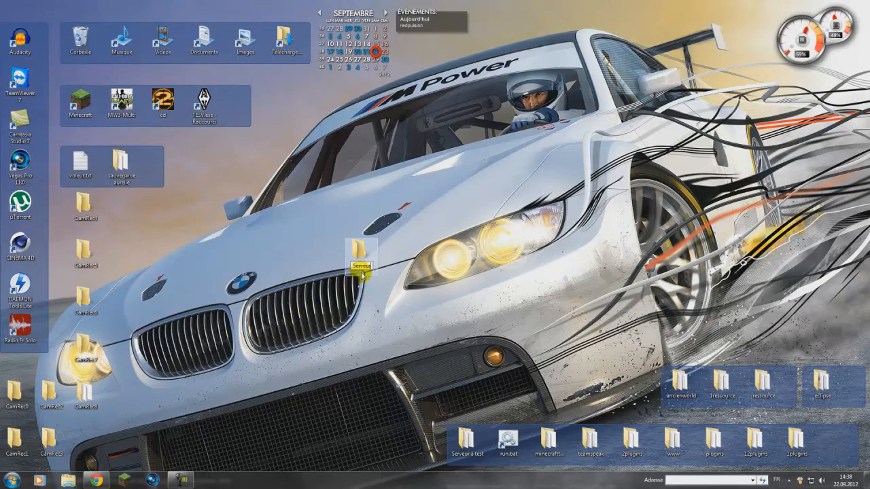
key("Return")
left_click_drag(368, 255, 337, 260)
Step: Switch to Chrome and locate the download for CraftBukkit beta build #2352, version 1.3.2-R0.1
left_click(98, 481)
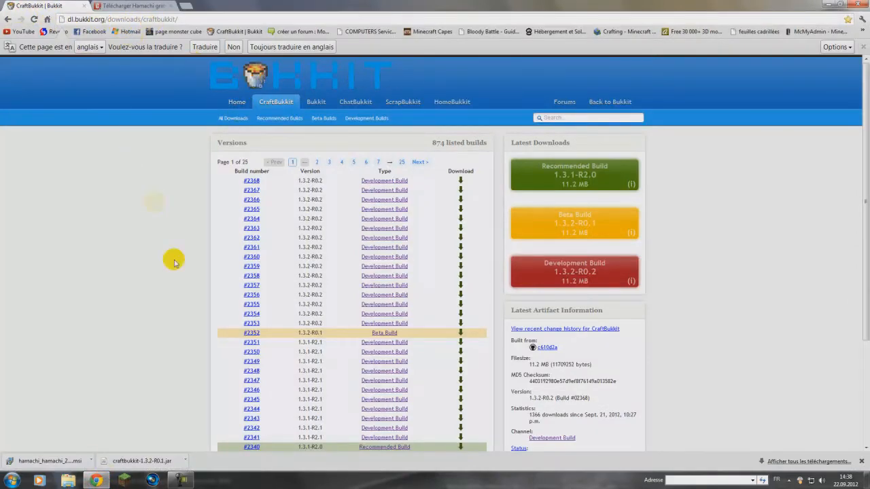
scroll(195, 348, "down", 1)
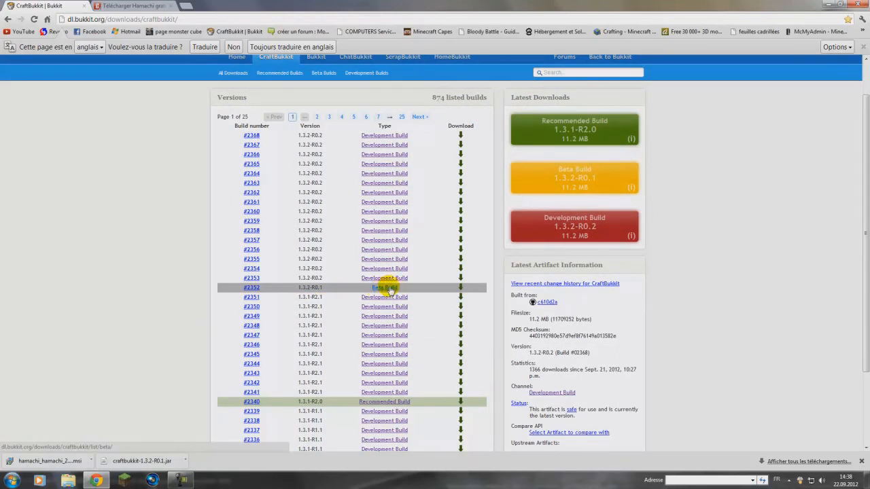
left_click(180, 481)
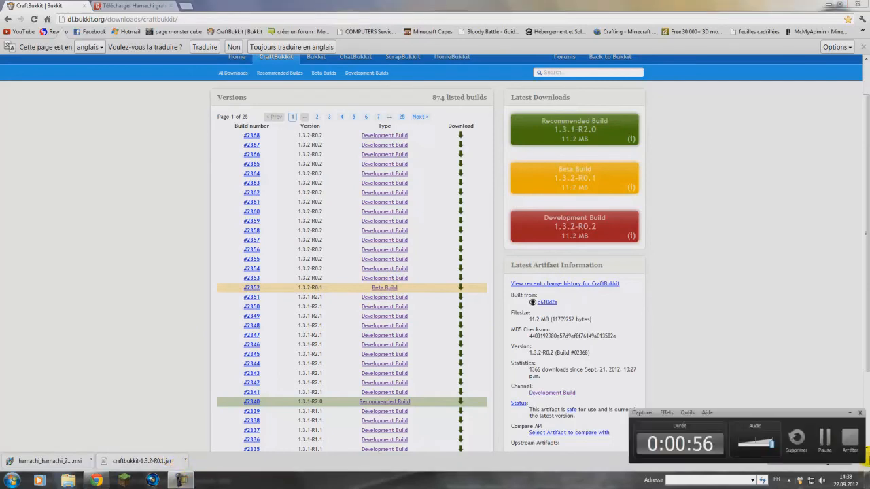
left_click(823, 446)
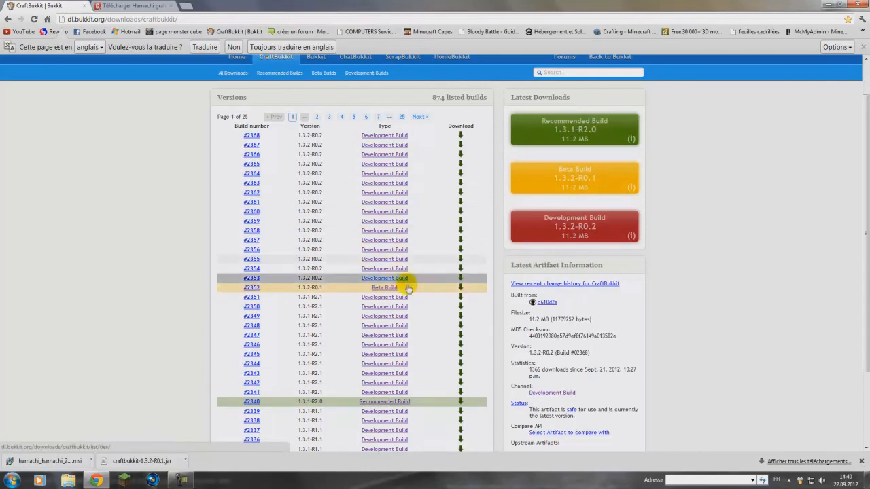
left_click(461, 289)
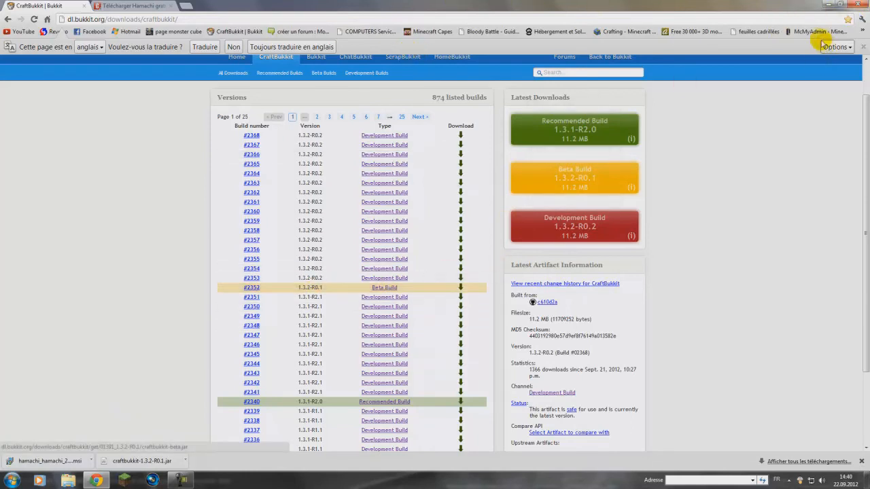
Step: Copy the downloaded craftbukkit-1.3.2-R0.1.jar from Chrome into the Serveur folder on the desktop
left_click(827, 4)
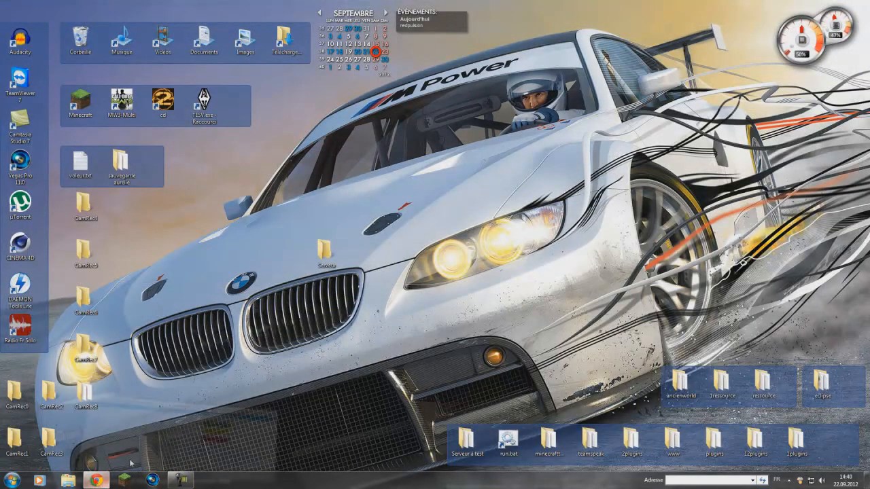
left_click(97, 480)
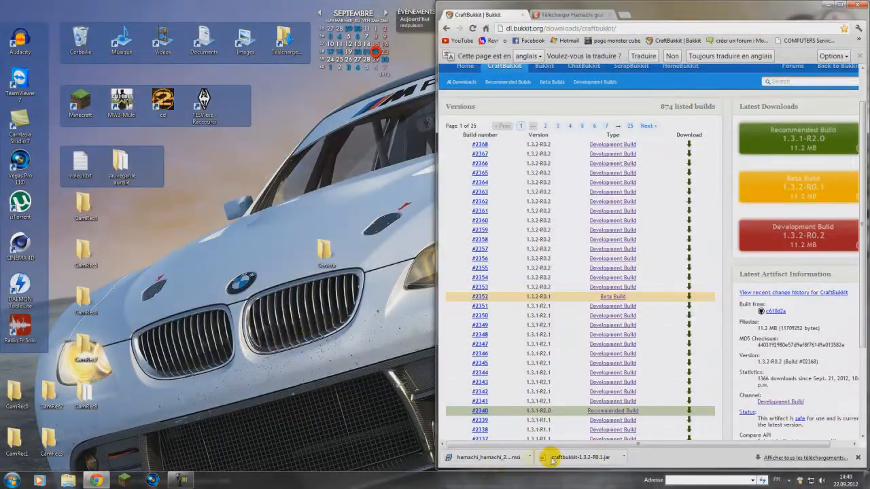
left_click_drag(466, 406, 328, 262)
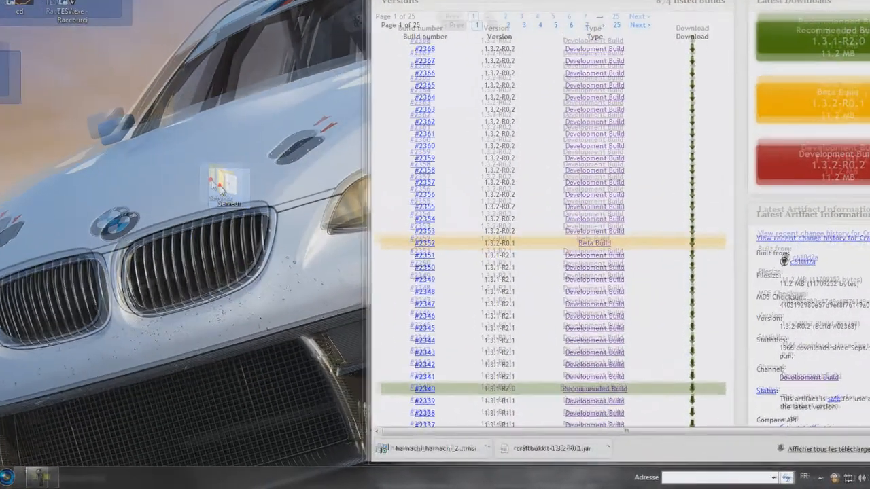
Step: Create a new text document with the default name in the Serveur folder and open it in Notepad++
double_click(327, 261)
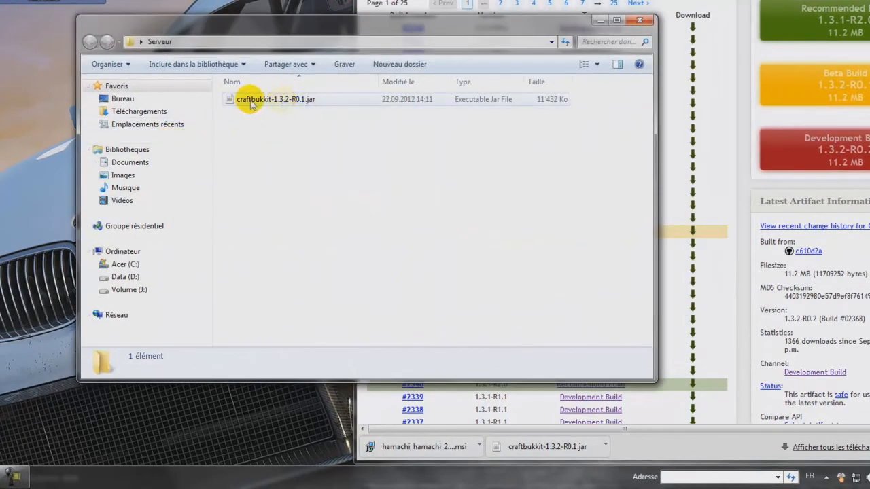
right_click(249, 182)
mouse_move(292, 333)
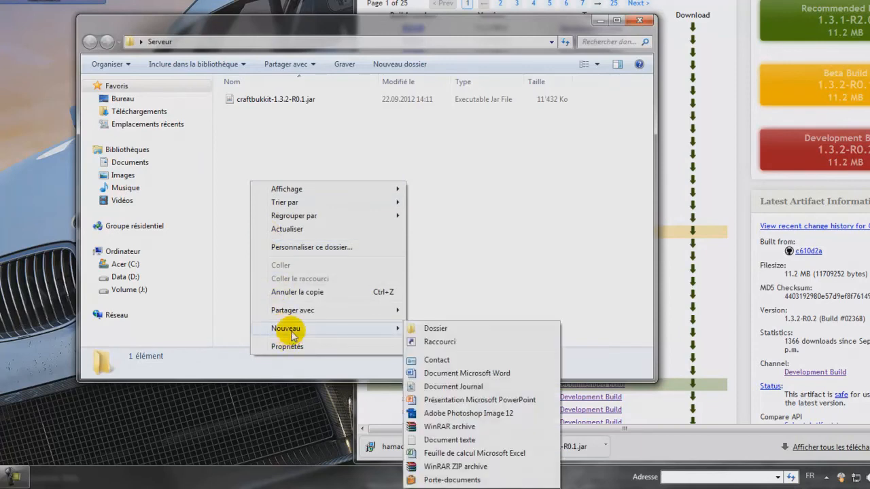
left_click(444, 441)
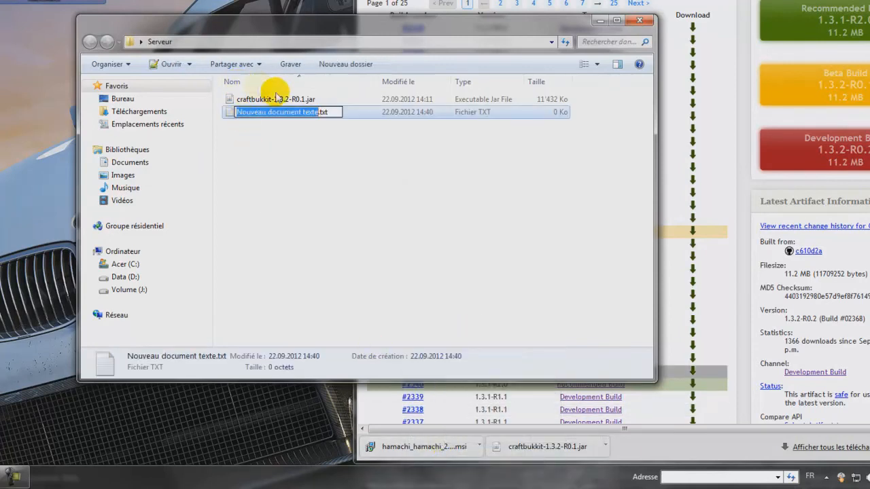
left_click(229, 117)
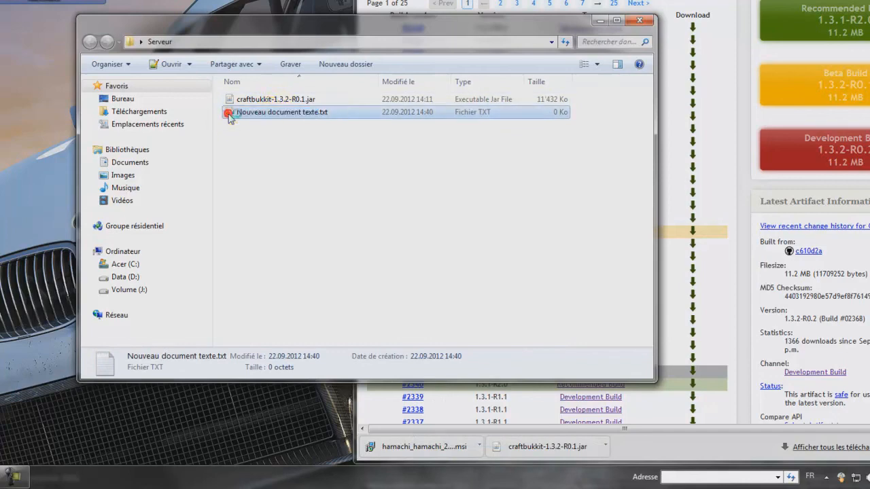
double_click(229, 114)
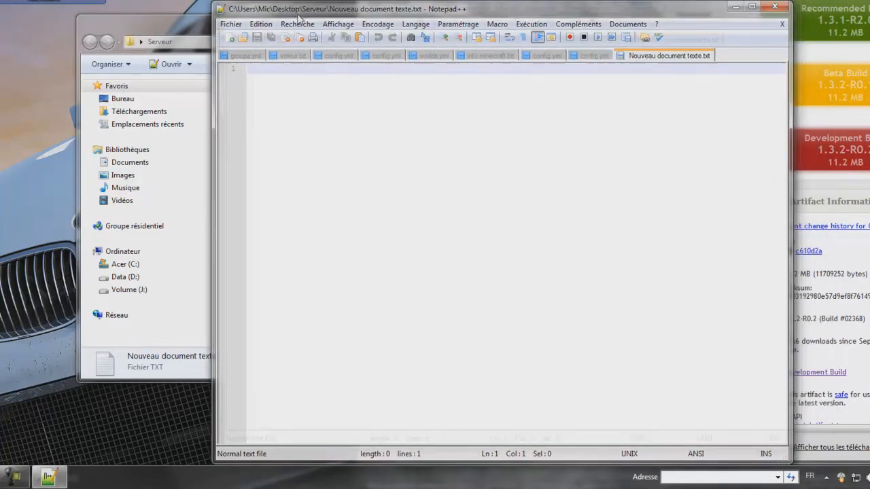
Step: Paste the batch script that launches craftbukkit.jar through Java jre7 with -Xincgc -Xmx1G, and save the text document
type("@ECHO OFF SET BINDIR=%~dp0 \"%ProgramFiles(x86)%\\Java\\jre7\\bin\\java.exe\" -Xincgc -Xmx1G -jar \"%BINDIR%\\craftbukkit.jar\" PAUSE")
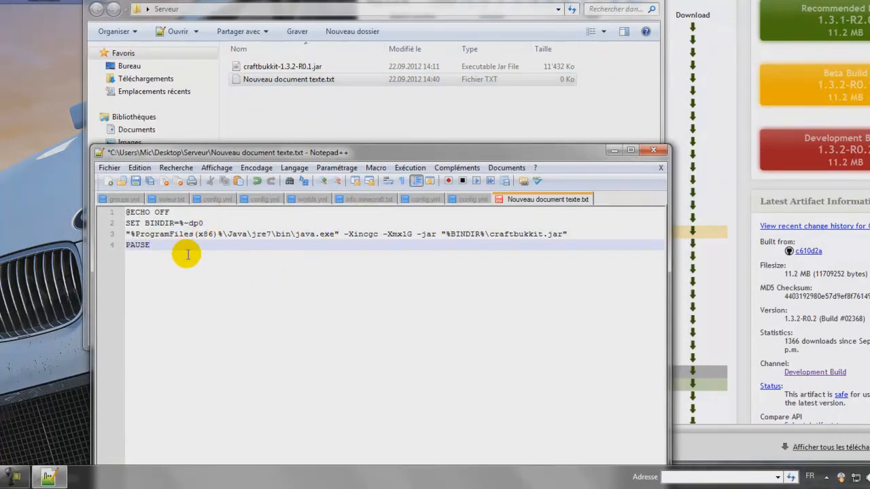
left_click(107, 168)
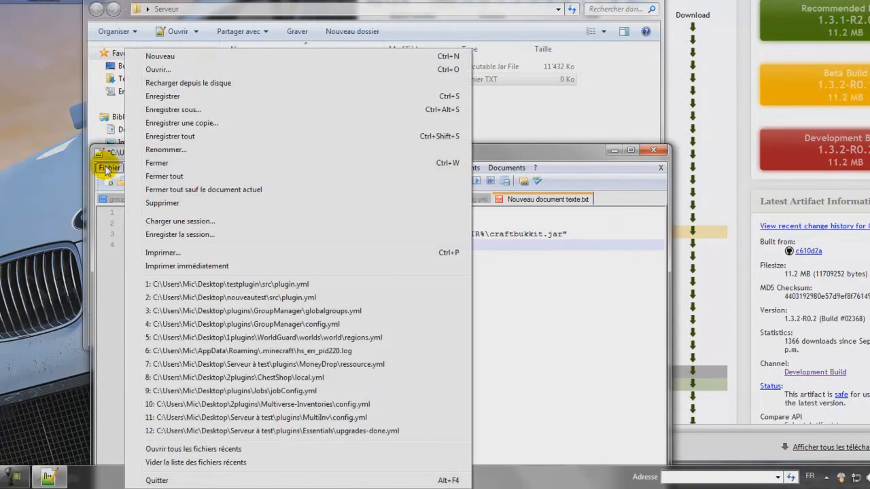
left_click(179, 97)
left_click(106, 168)
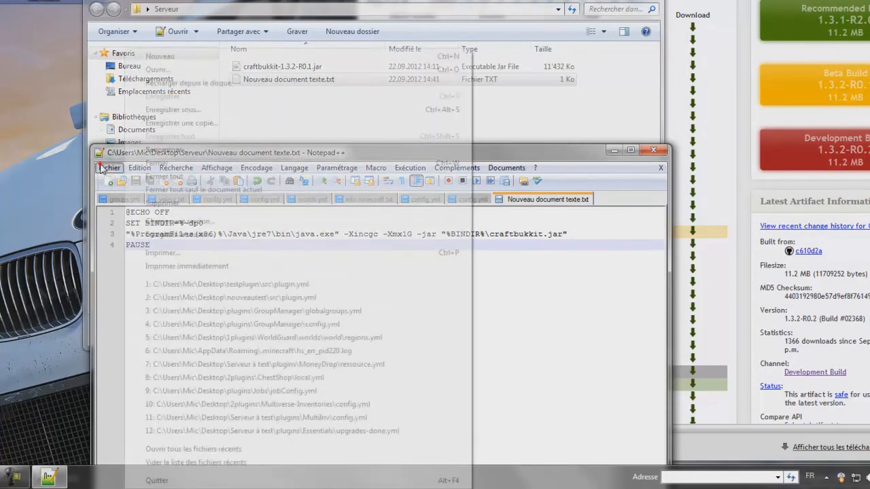
left_click(99, 154)
left_click_drag(191, 157, 205, 151)
left_click(125, 160)
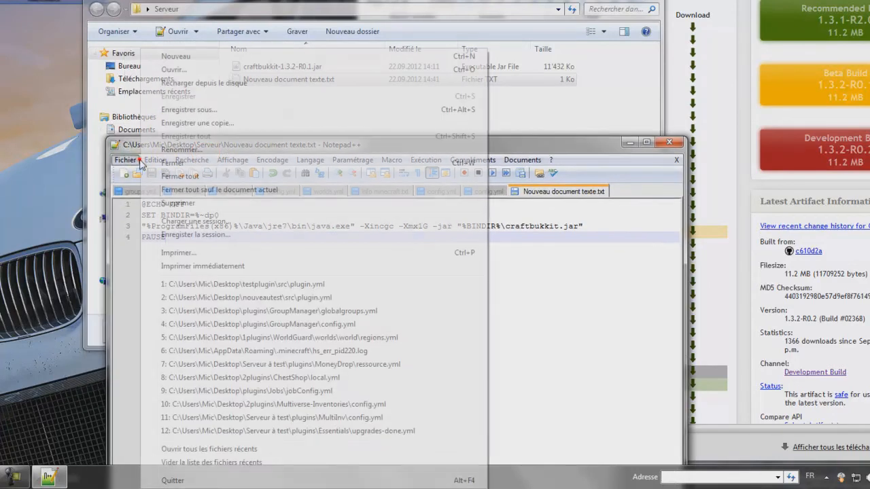
left_click(515, 289)
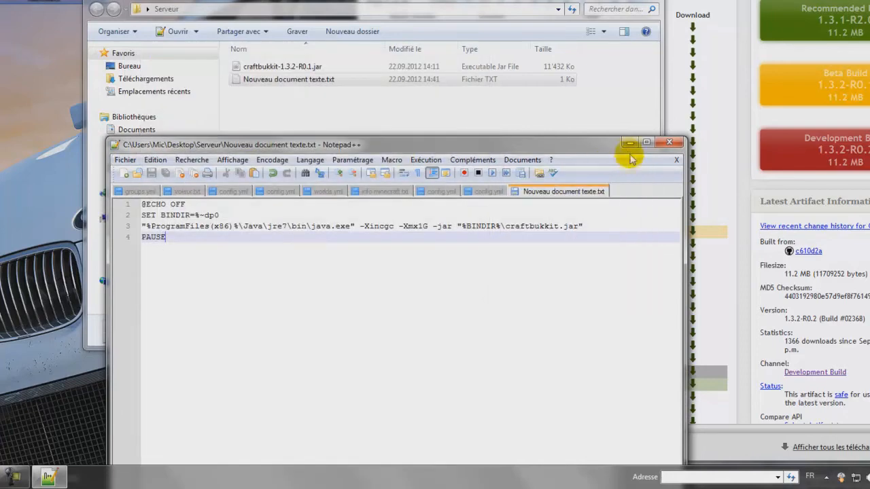
Step: Save the script under the new name run.bat in the Serveur folder
left_click(133, 162)
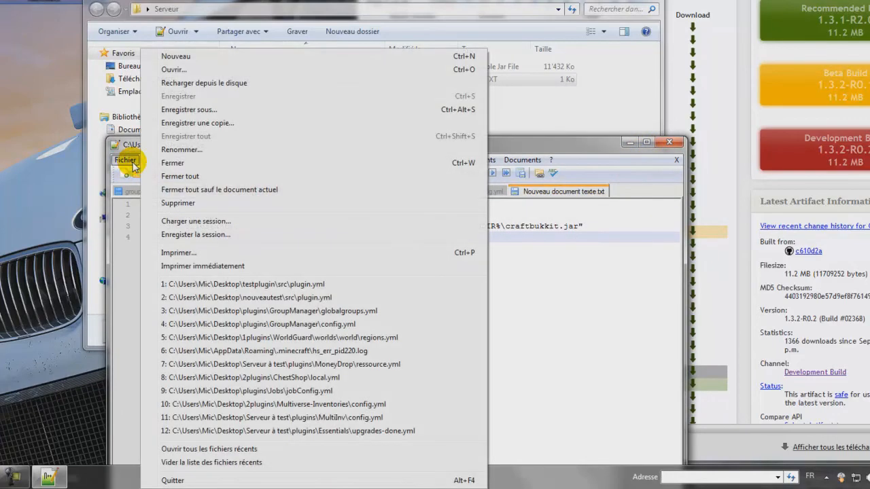
left_click(220, 112)
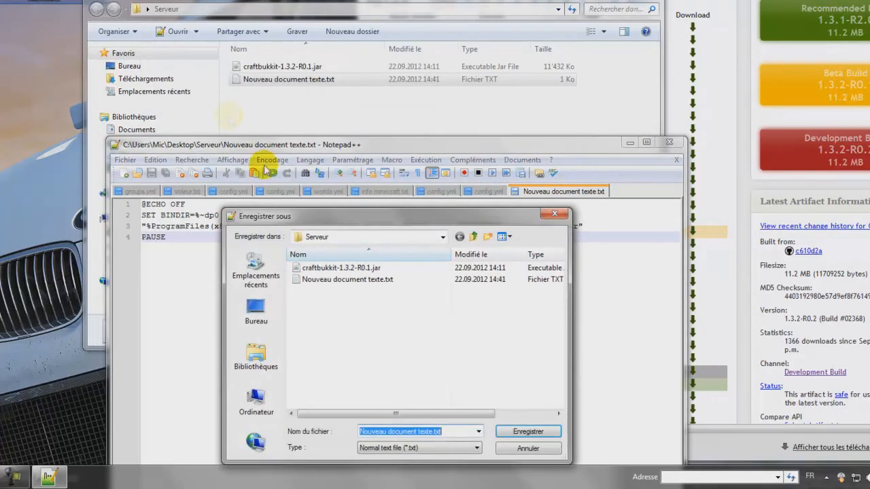
left_click_drag(314, 218, 290, 153)
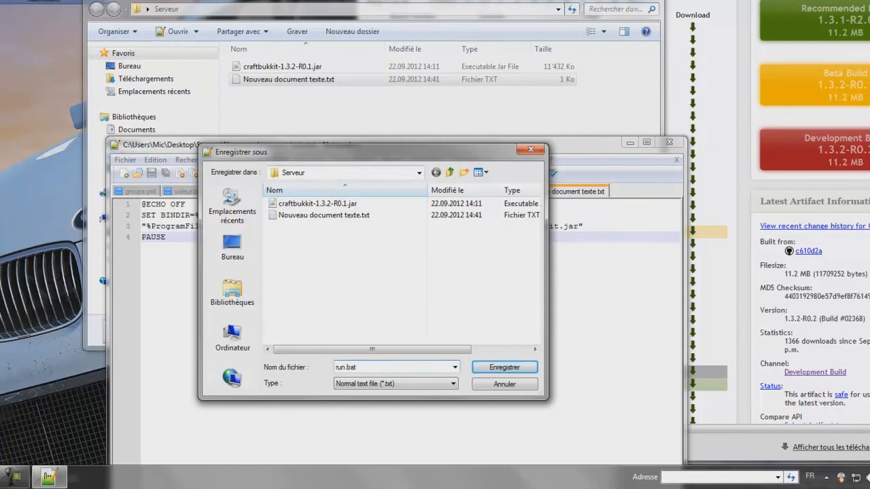
left_click(496, 371)
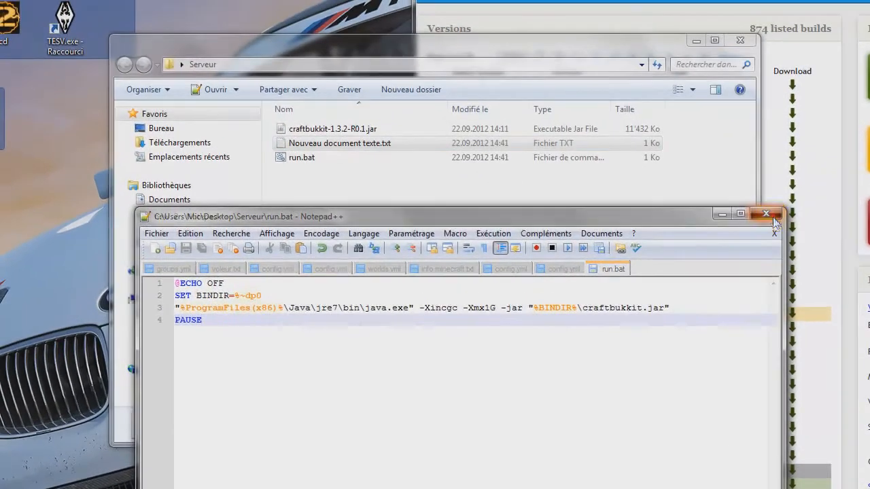
Step: Delete the leftover Nouveau document texte.txt from the Serveur folder
left_click(772, 216)
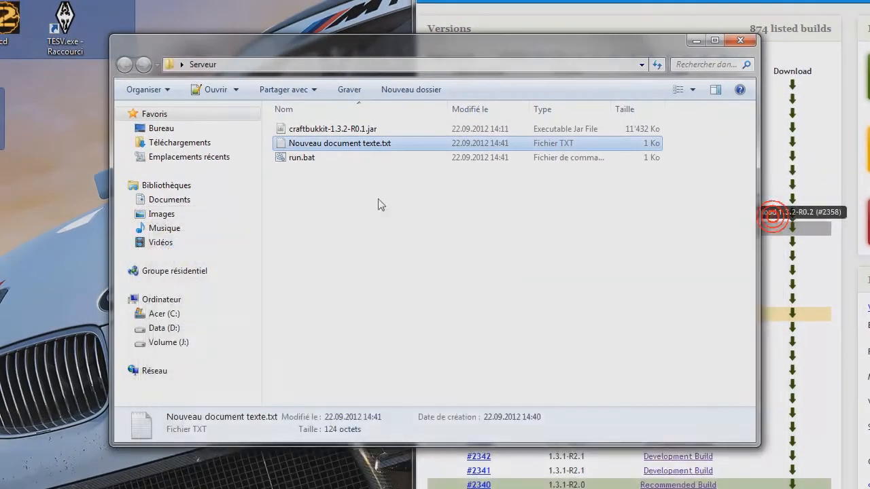
right_click(331, 145)
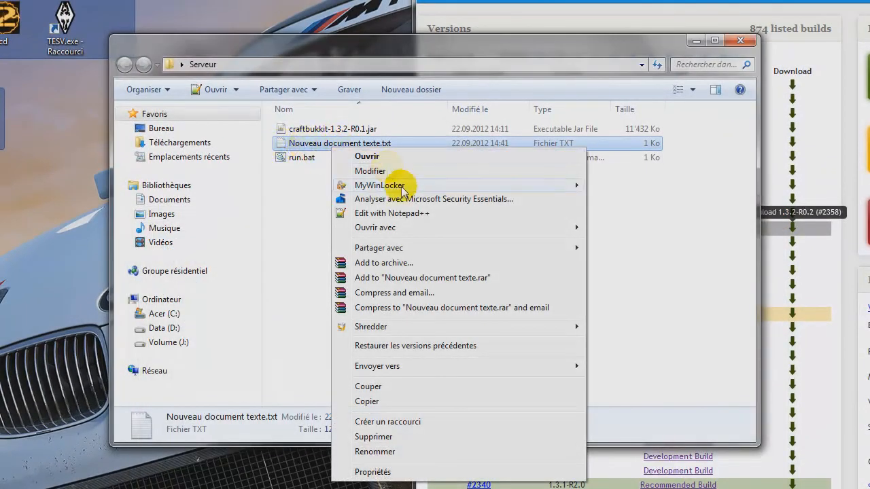
left_click(367, 437)
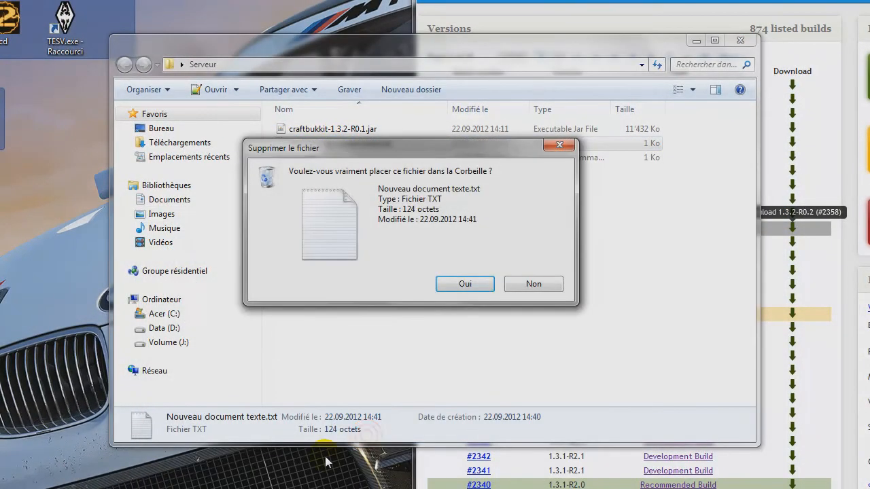
key("Return")
Step: Open run.bat for editing in Notepad and check the jar file name at the end of the launch command
left_click(297, 145)
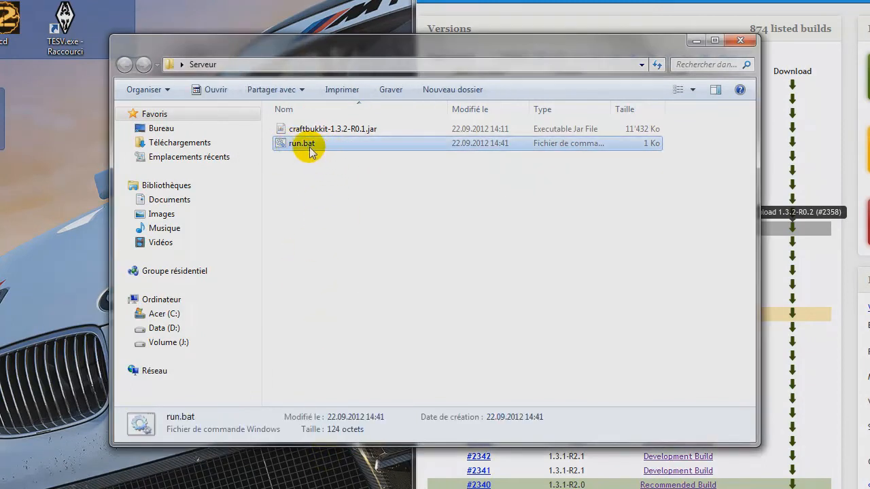
right_click(307, 148)
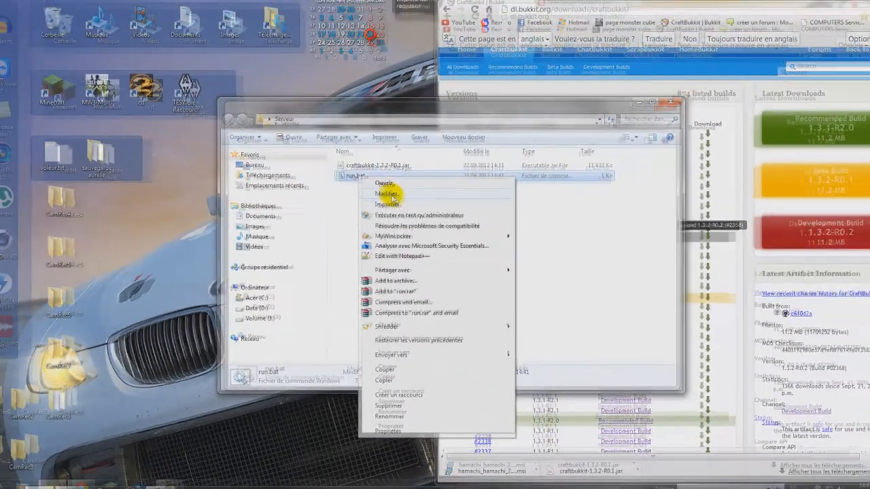
left_click(387, 194)
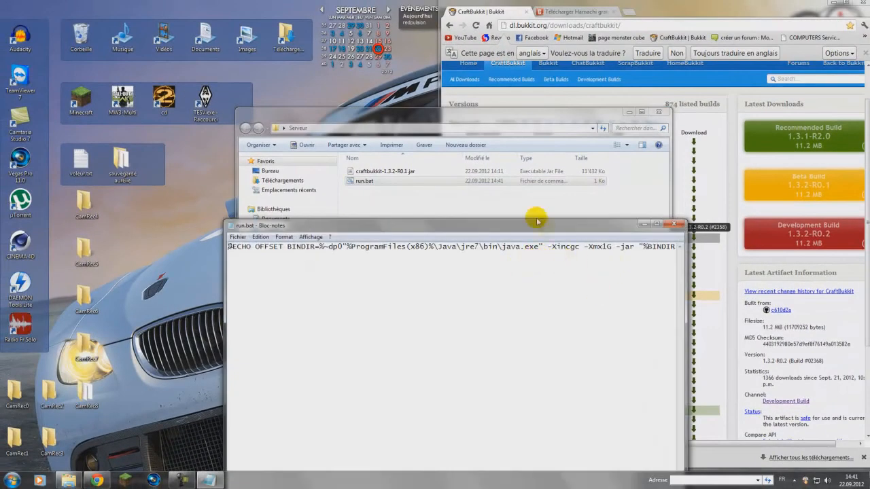
left_click_drag(530, 221, 481, 93)
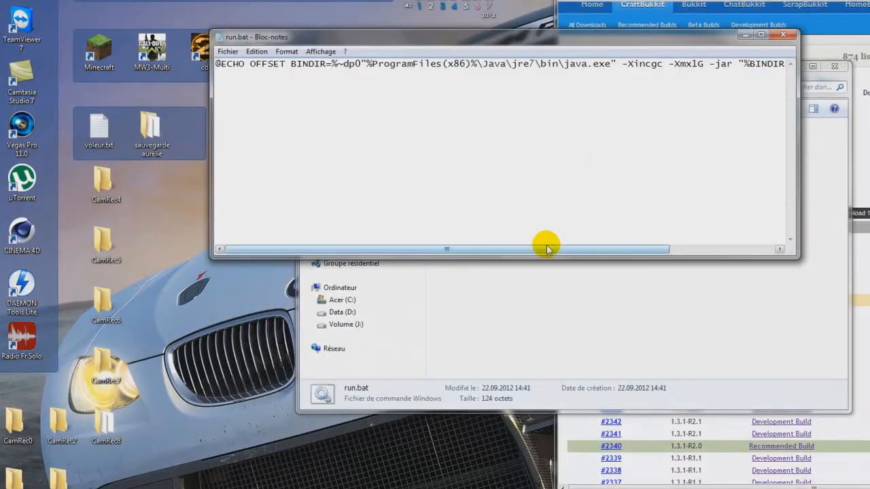
left_click_drag(548, 247, 653, 247)
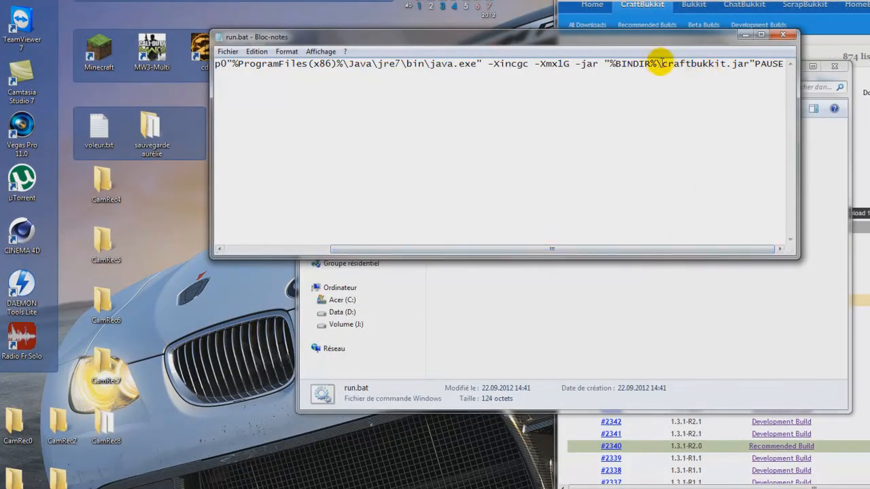
left_click_drag(661, 64, 699, 64)
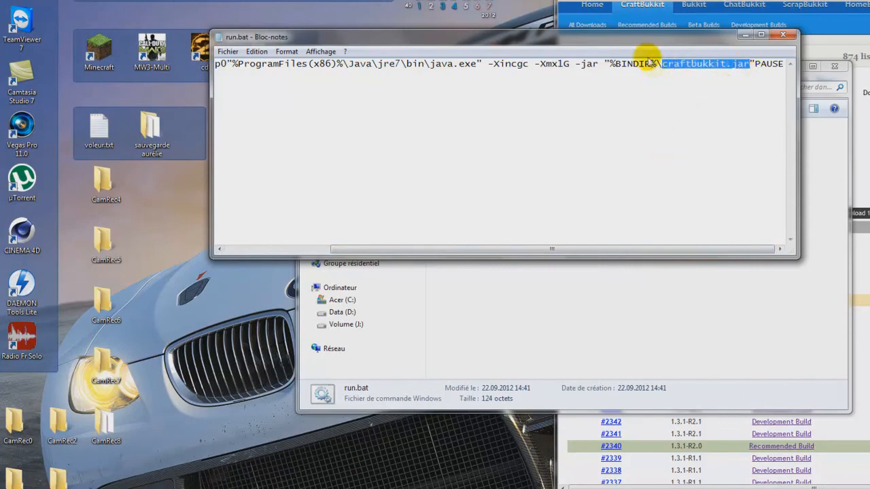
Step: Rename craftbukkit-1.3.2-R0.1.jar to craftbukkit.jar in the Serveur folder and close the run.bat script
left_click_drag(635, 40, 596, 256)
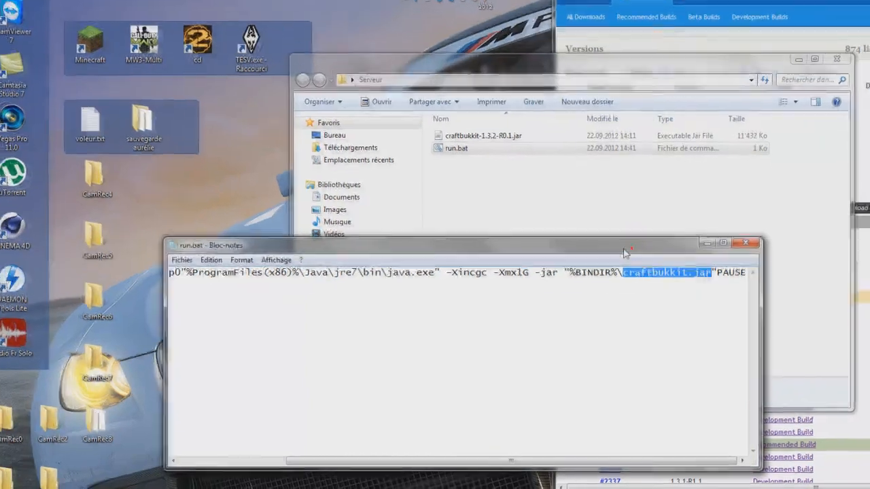
left_click_drag(627, 253, 524, 268)
left_click(442, 99)
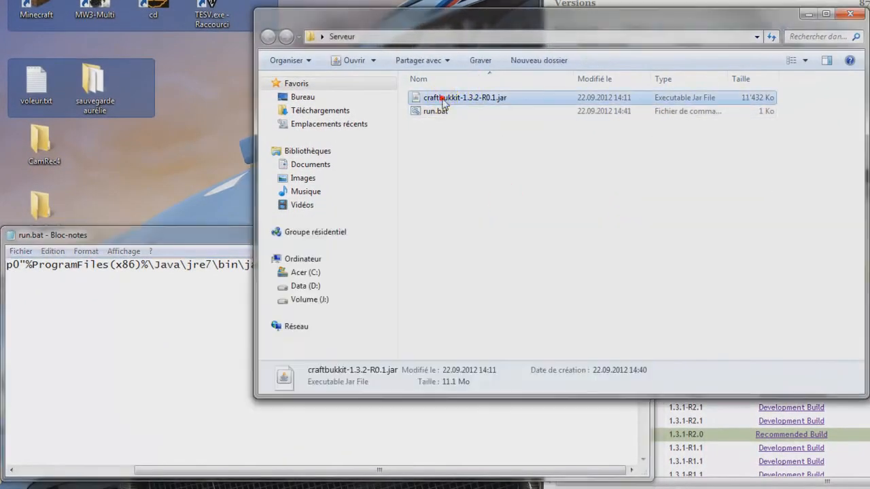
left_click(470, 98)
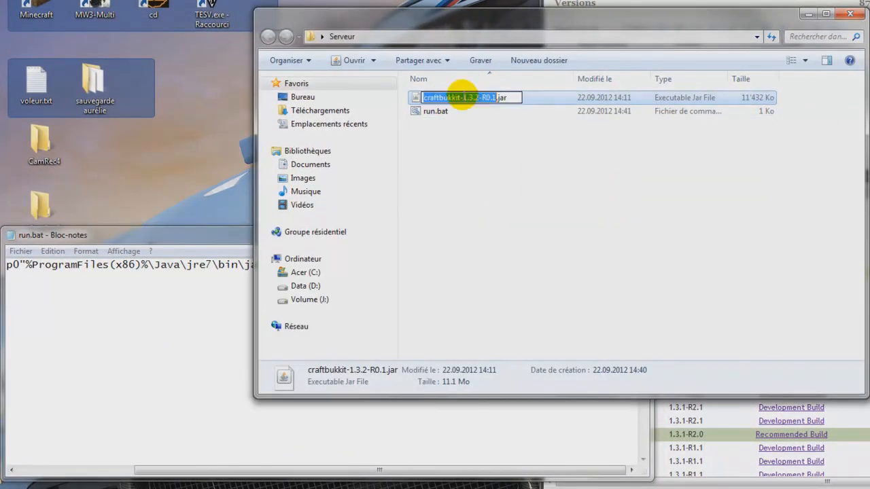
left_click(466, 97)
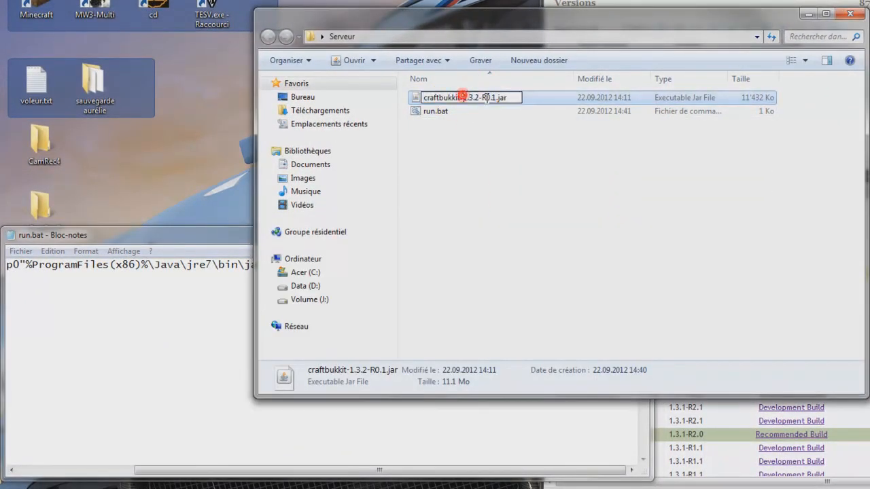
left_click(508, 137)
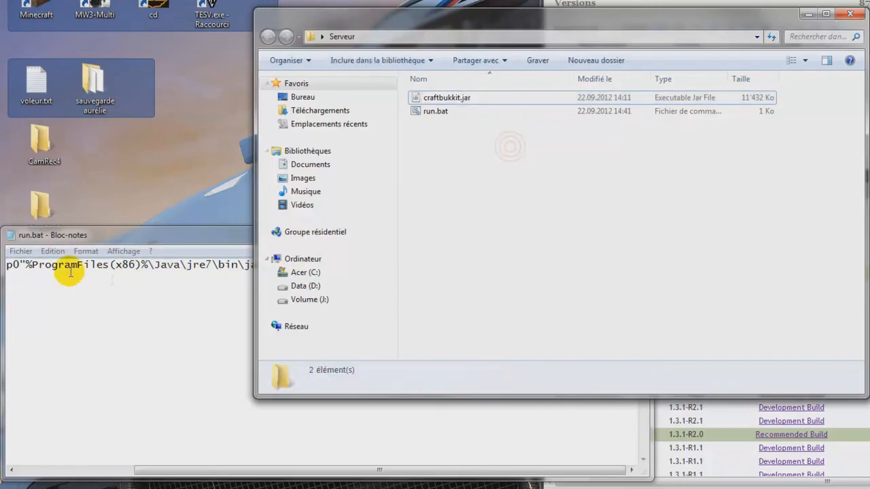
left_click(238, 234)
left_click(634, 232)
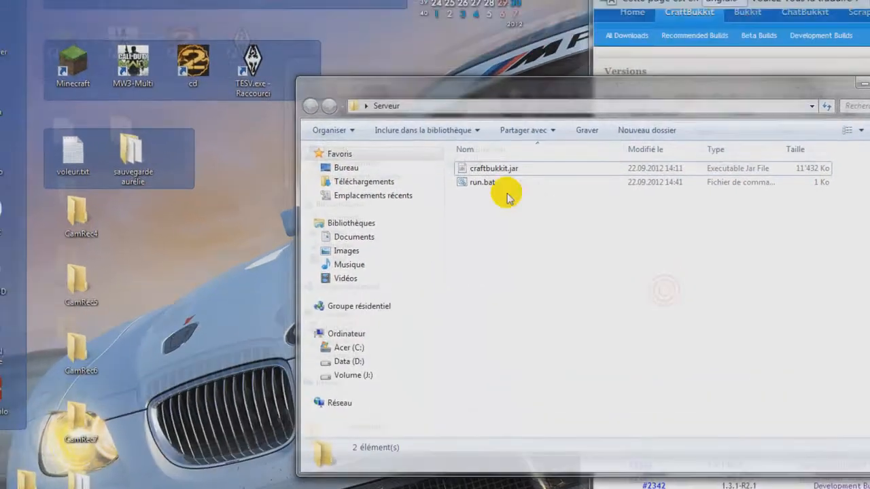
Step: Launch the server with run.bat and arrange the console and Serveur windows so the generated files can be viewed
double_click(436, 111)
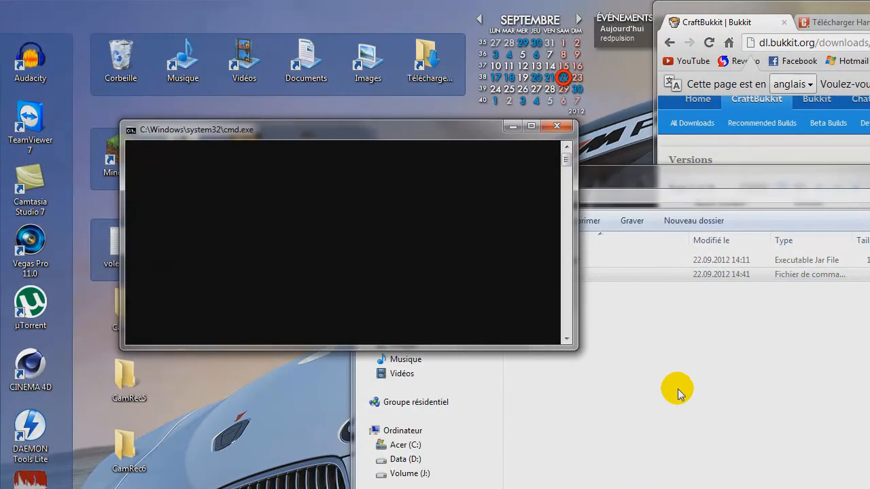
left_click_drag(411, 135, 701, 316)
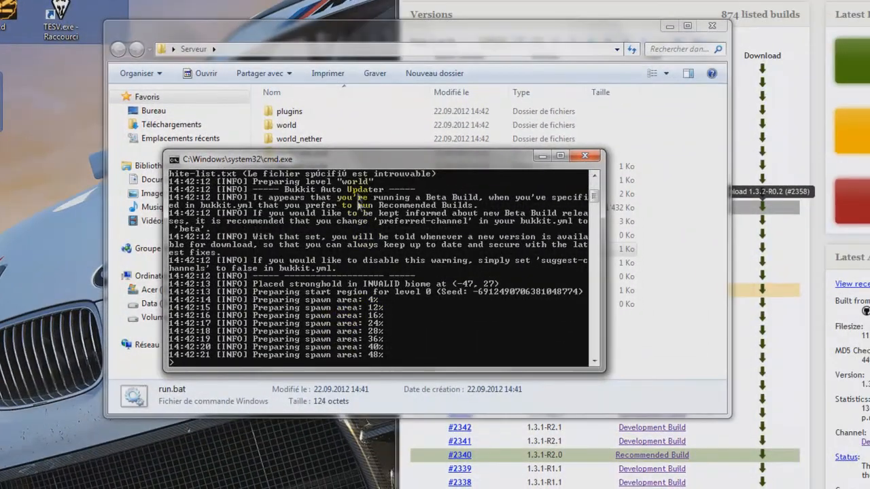
left_click_drag(350, 158, 32, 180)
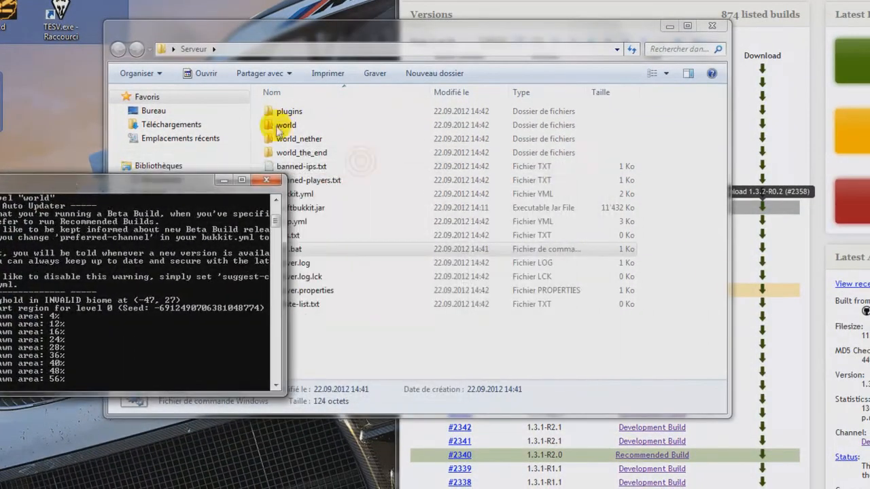
left_click_drag(371, 27, 509, 52)
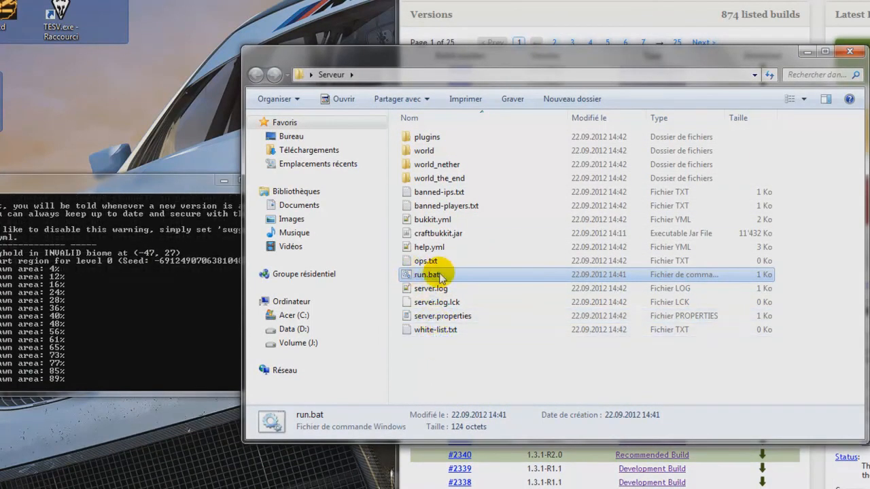
left_click(416, 233)
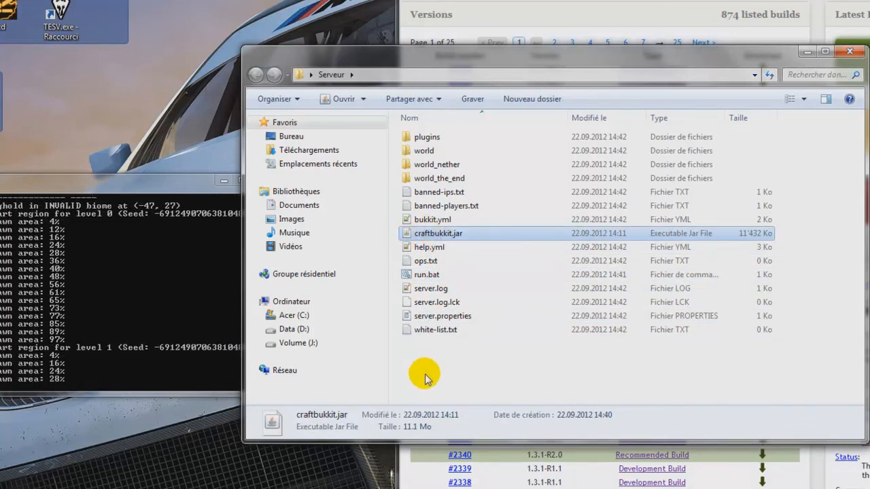
Step: Shut down the server with the stop console command and dismiss the console window
left_click(138, 344)
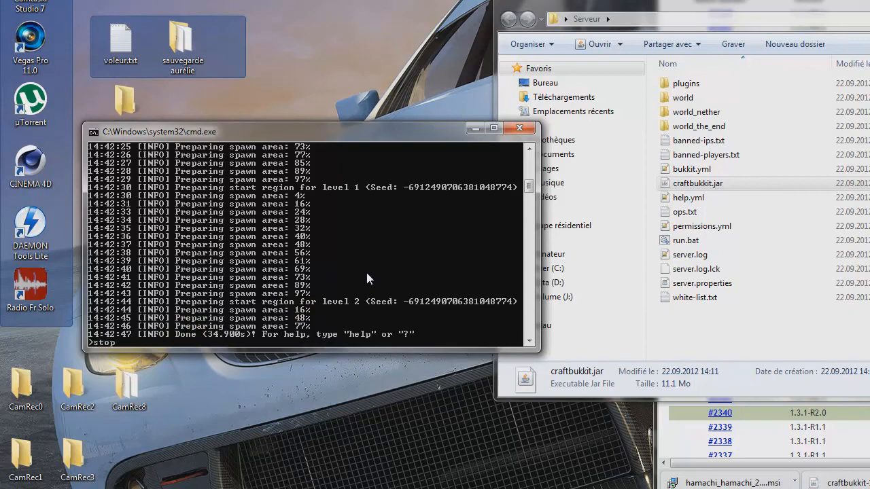
key("Return")
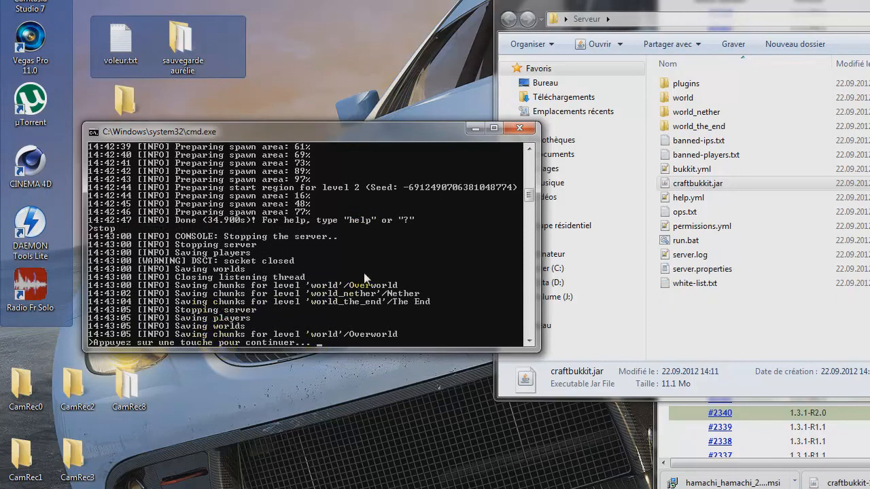
key("Return")
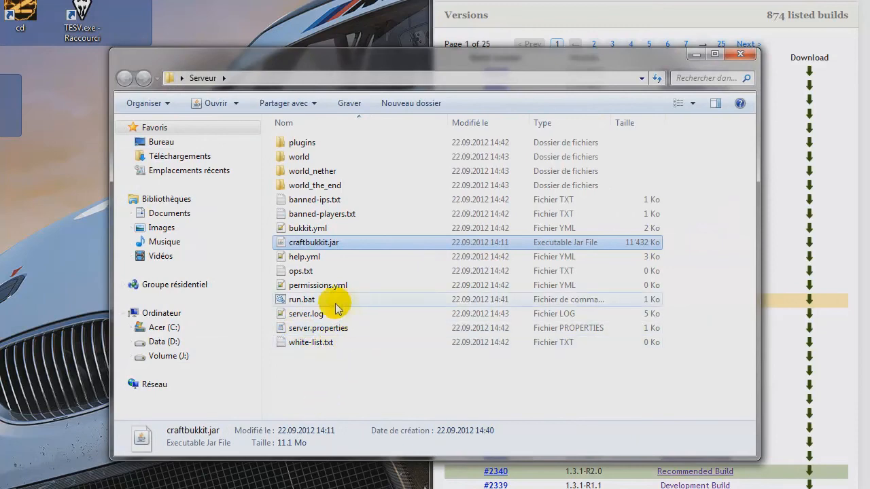
right_click(307, 332)
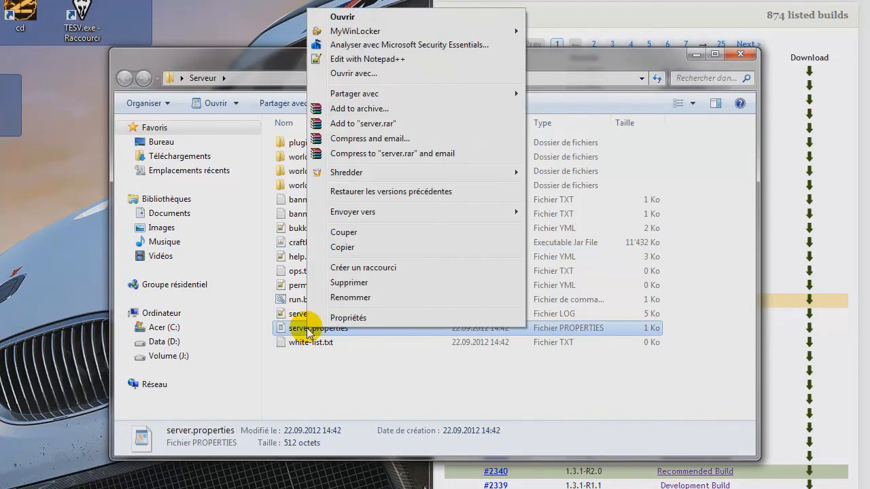
left_click(309, 331)
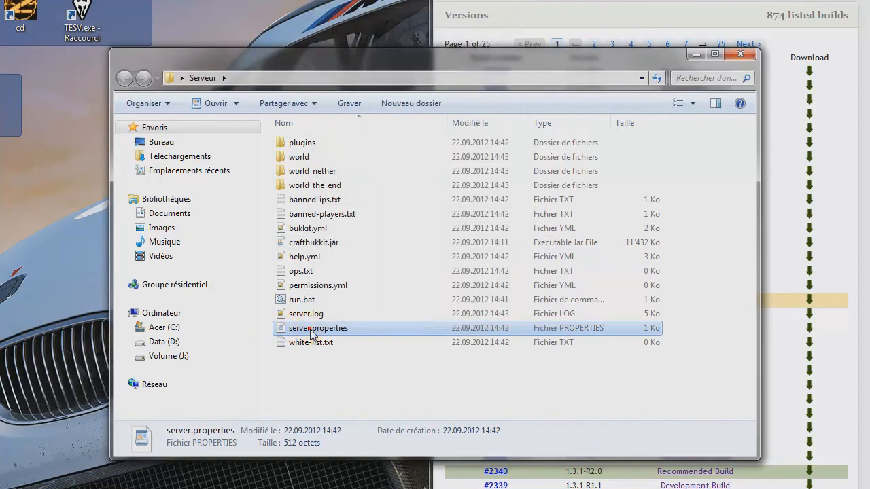
left_click(333, 389)
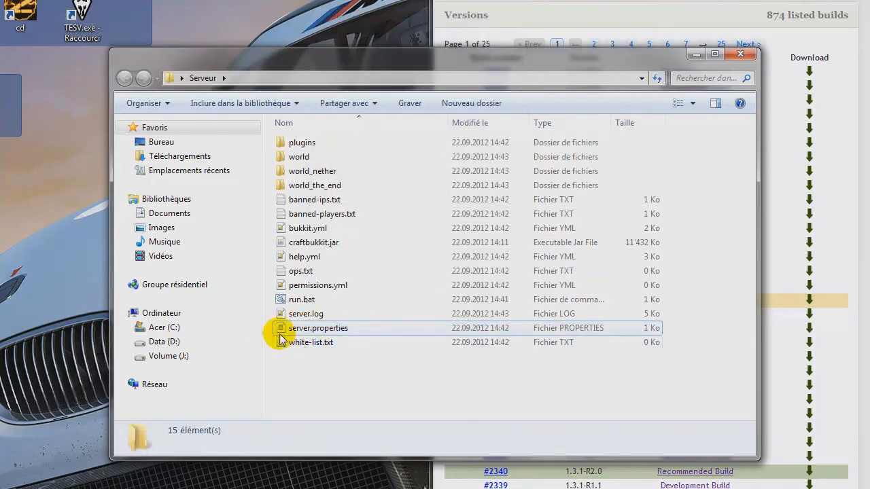
right_click(333, 333)
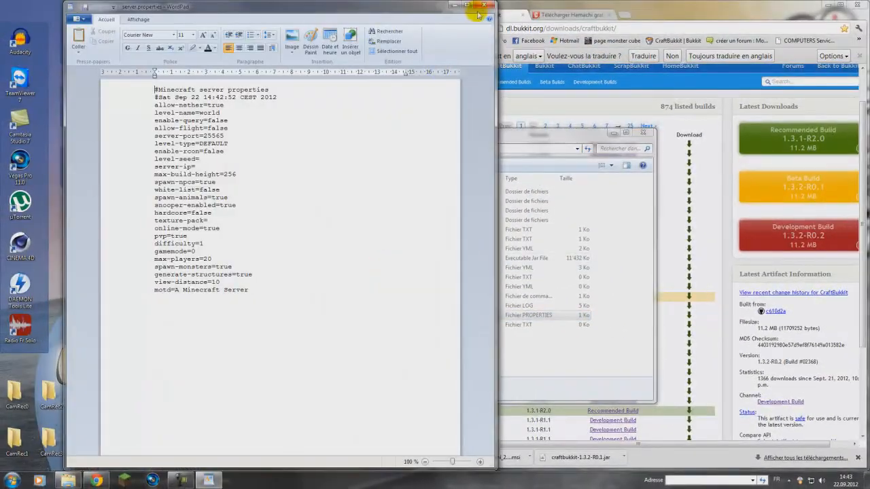
left_click(482, 10)
Step: Open server.properties from the Serveur folder in Notepad++ and reposition the editor window
right_click(363, 315)
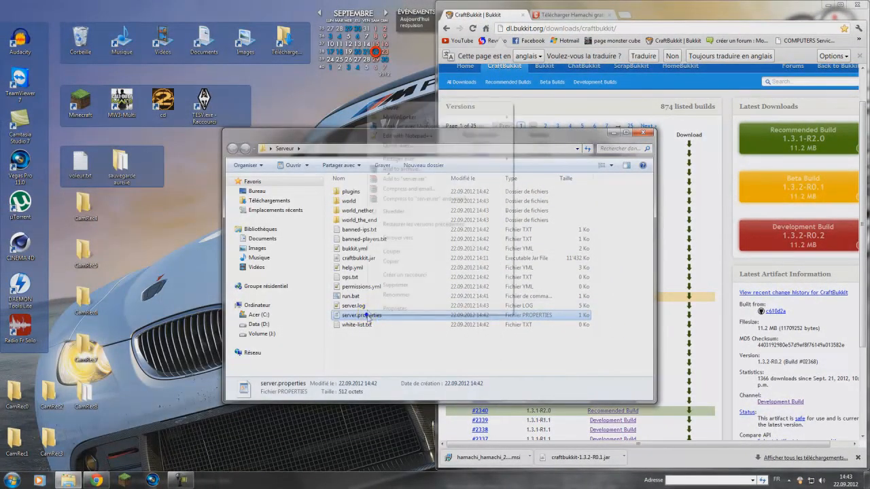
left_click(392, 136)
left_click_drag(416, 227, 482, 89)
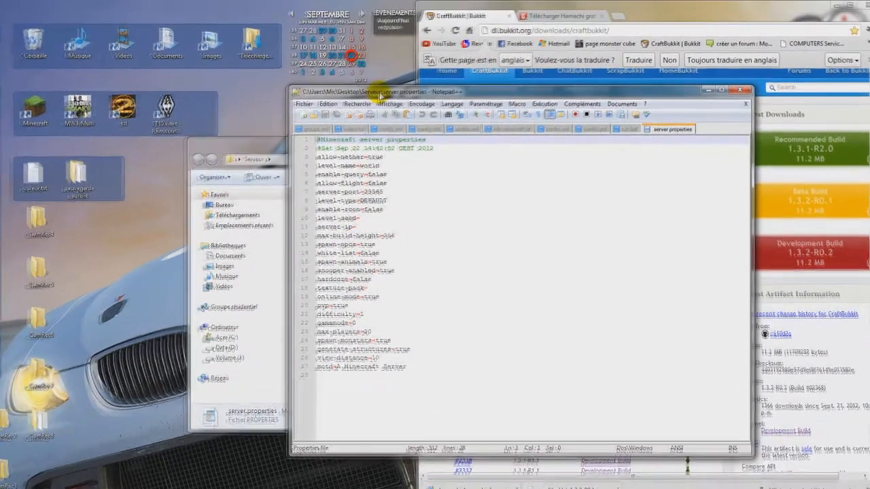
left_click_drag(380, 95, 310, 83)
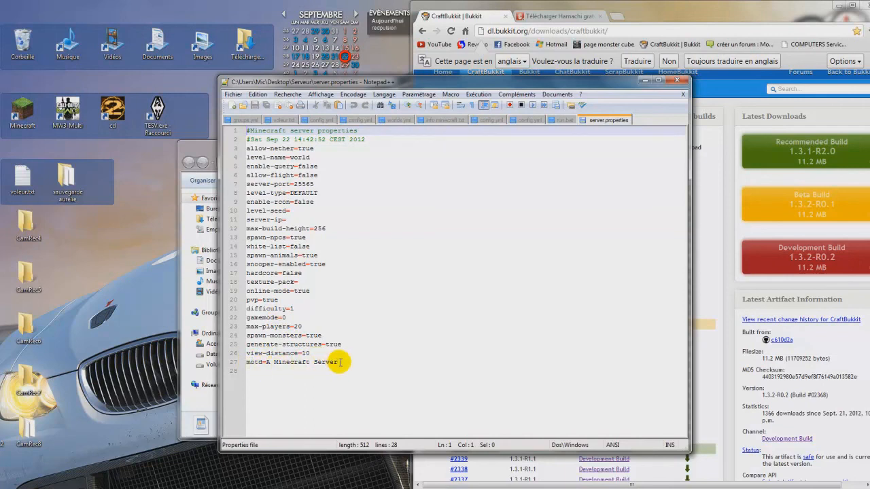
Step: Replace the motd text in server.properties with "En 1.3.2 !"
left_click_drag(340, 362, 271, 364)
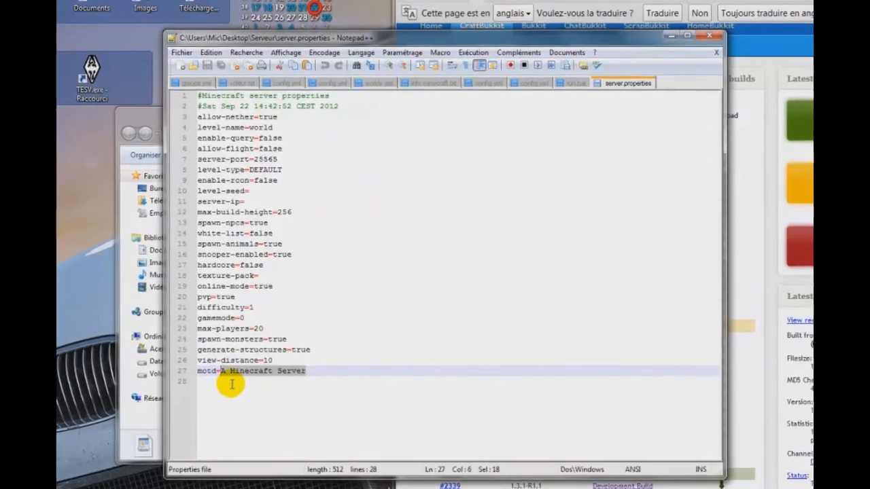
key("BackSpace")
type("En 1.0")
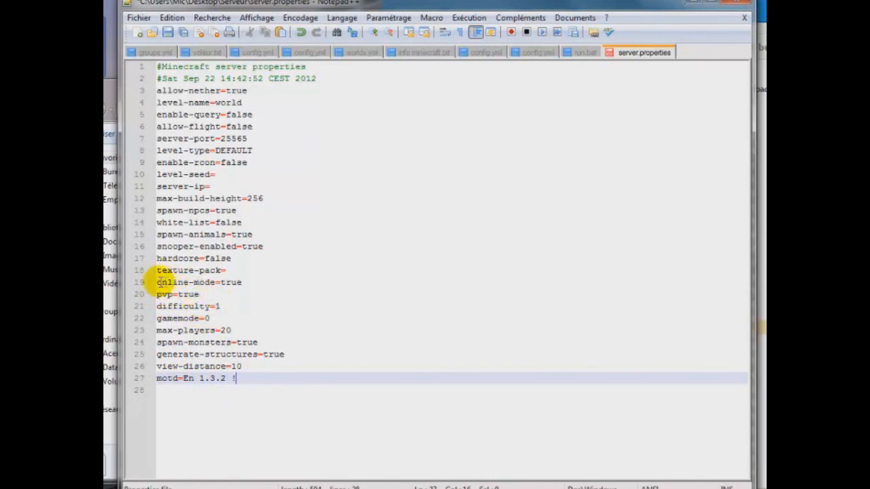
Step: Set online-mode to false in server.properties
left_click(160, 282)
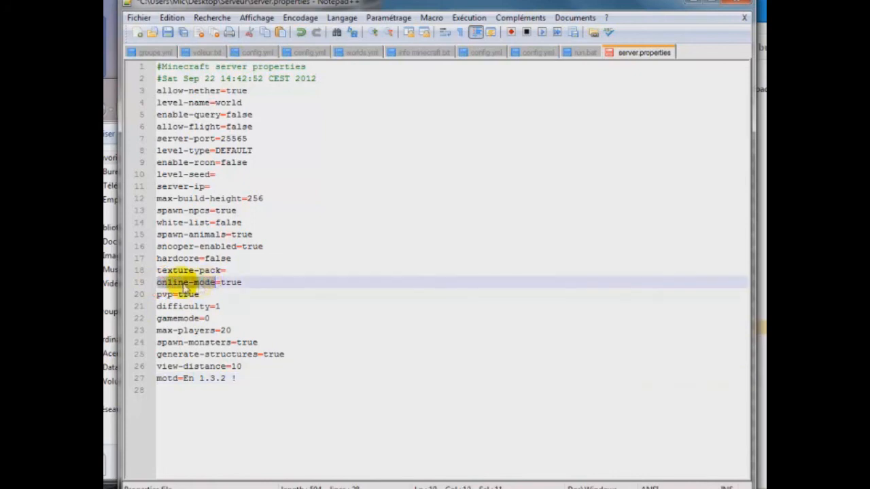
left_click(178, 282)
double_click(232, 282)
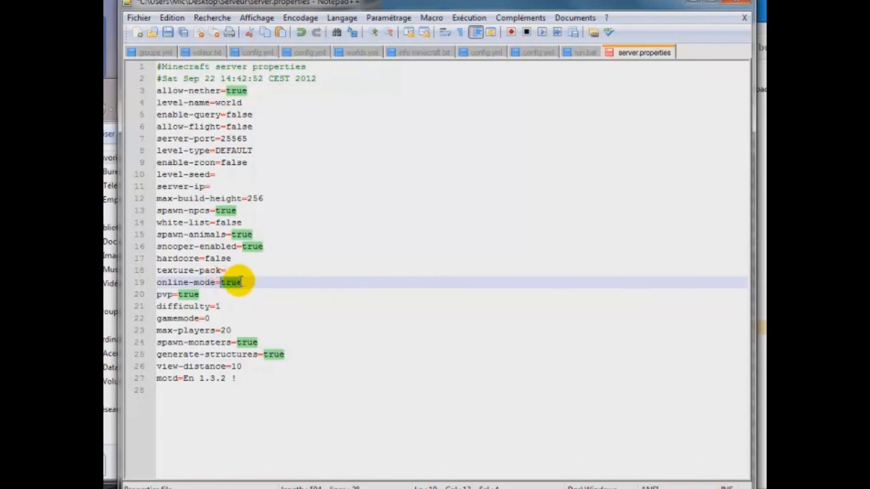
type("fals")
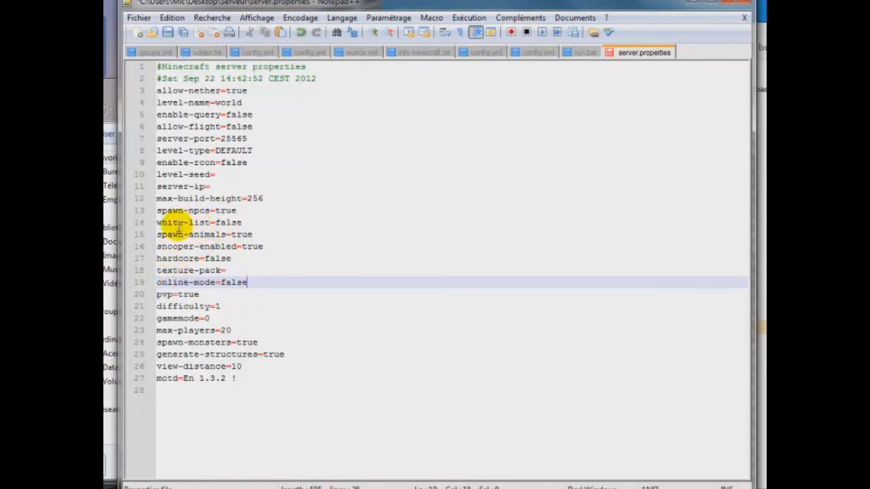
Step: Review the white-list and allow-flight settings in server.properties
left_click_drag(156, 221, 207, 223)
left_click(211, 222)
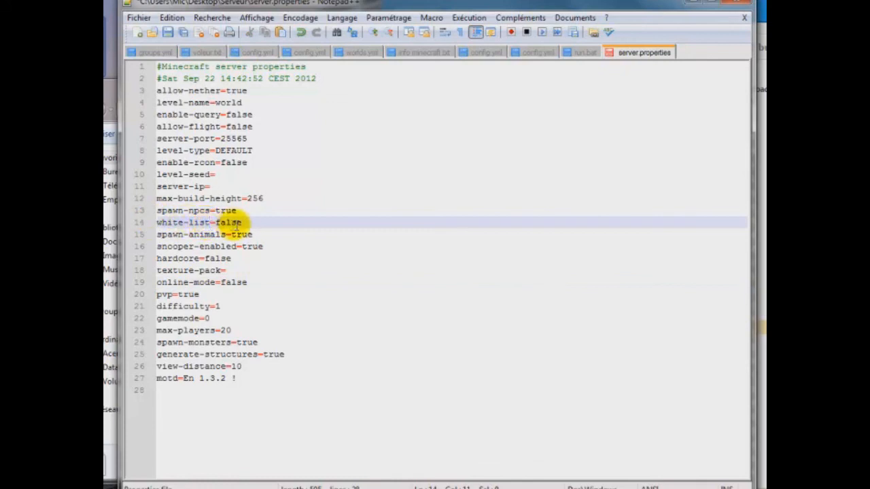
double_click(227, 222)
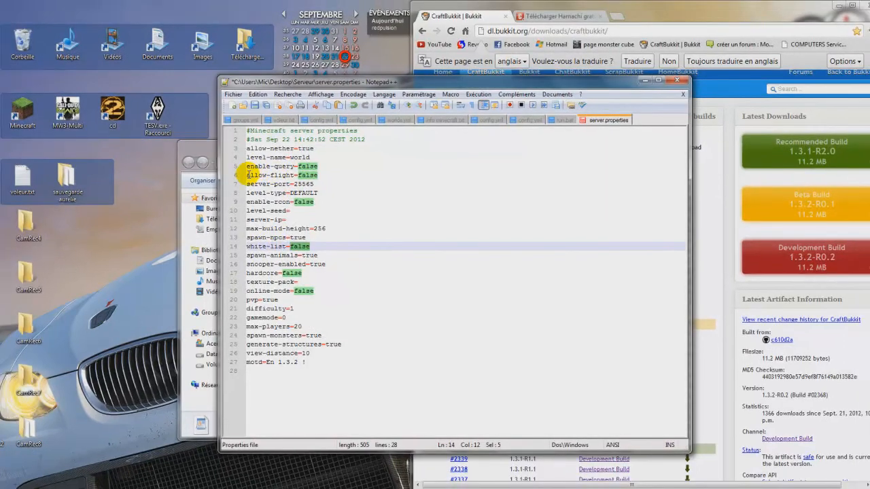
left_click_drag(249, 174, 295, 175)
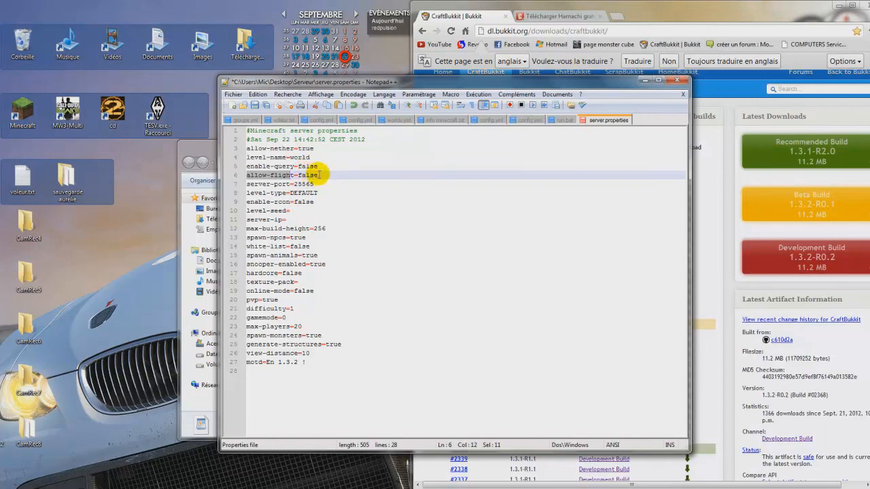
Step: Close server.properties in Notepad++ and save its changes
left_click_drag(311, 89, 291, 124)
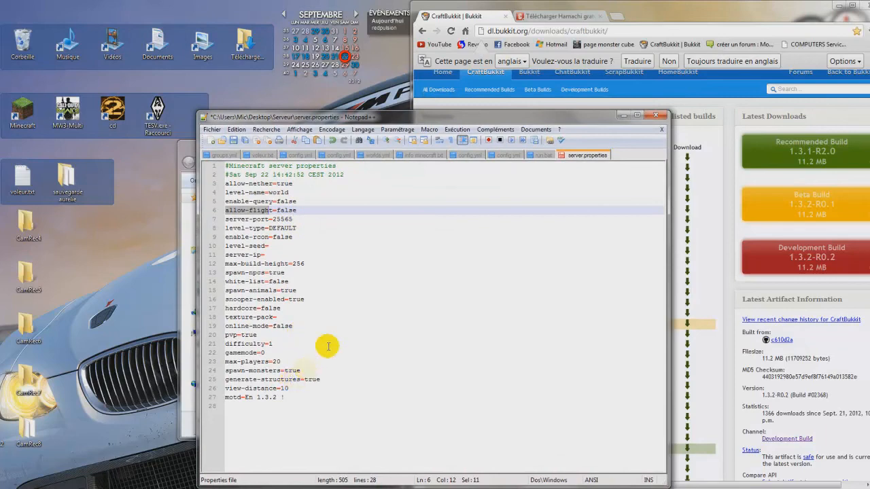
left_click(651, 119)
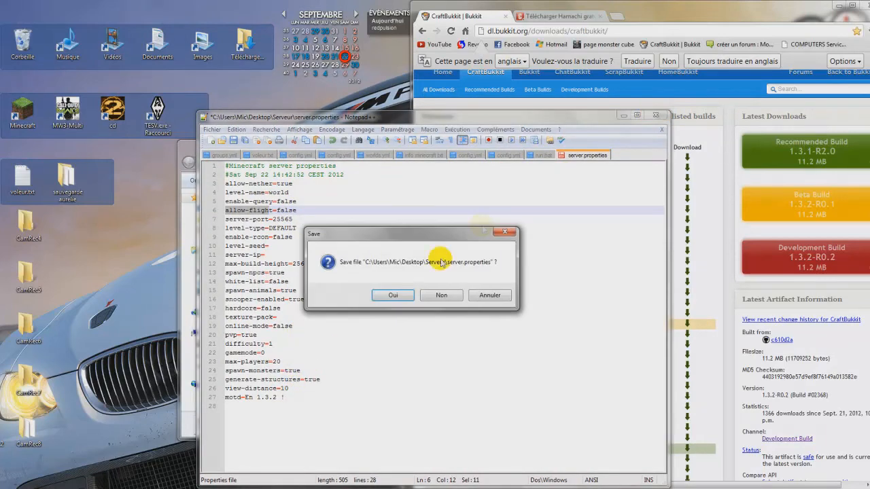
left_click(381, 297)
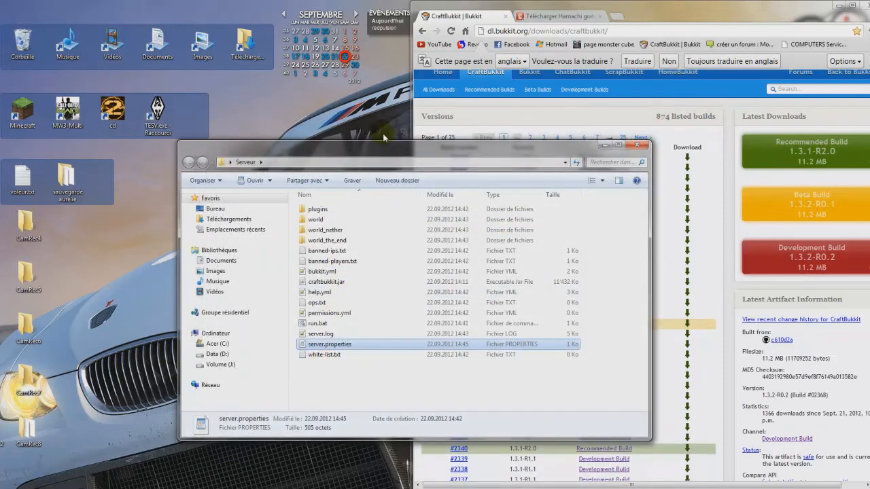
Step: Open bukkit.yml from the Serveur folder in Notepad++ and reposition the windows
left_click_drag(383, 150, 381, 115)
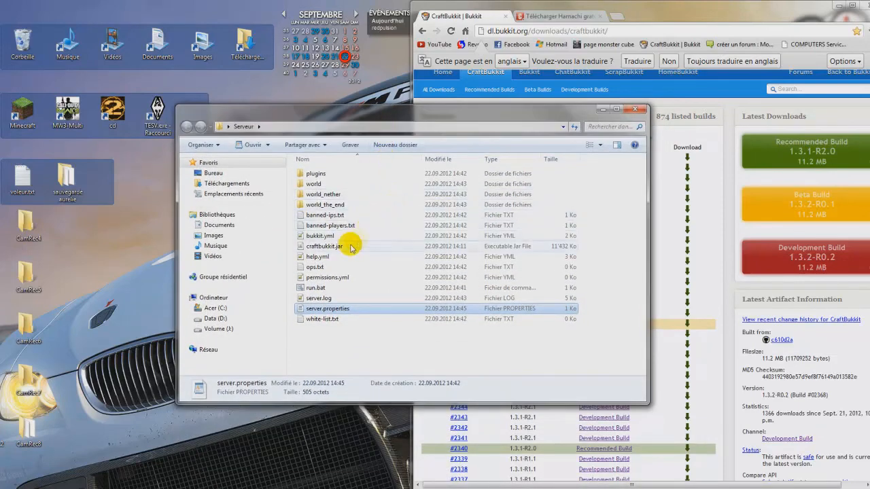
right_click(307, 240)
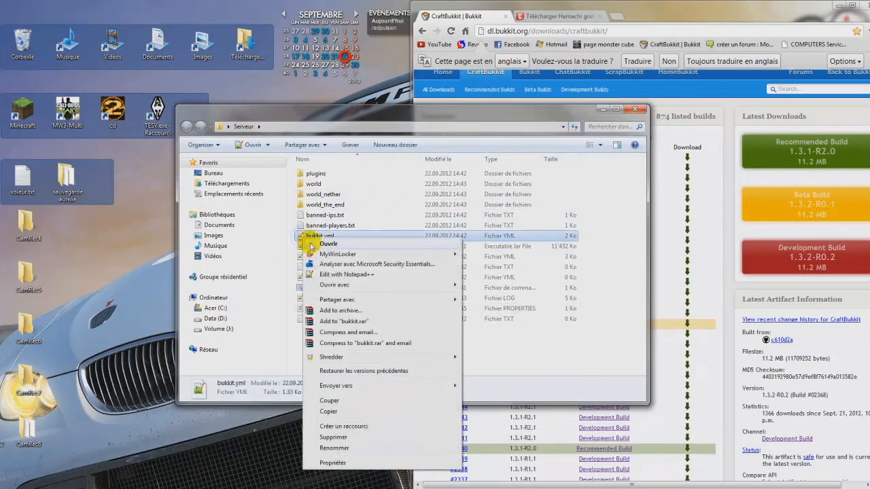
left_click(321, 246)
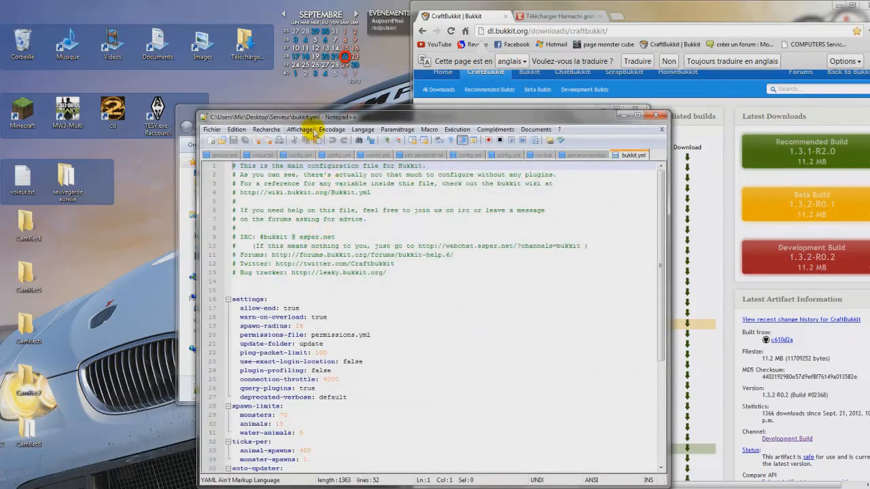
left_click_drag(306, 105, 332, 70)
Step: Set spawn-radius to 0 in bukkit.yml, then save and close the file
scroll(369, 287, "down", 3)
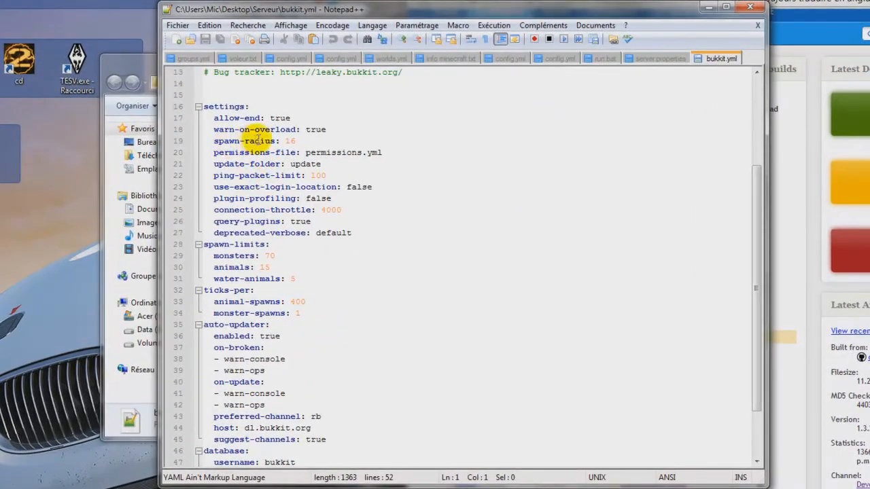
left_click_drag(297, 140, 285, 141)
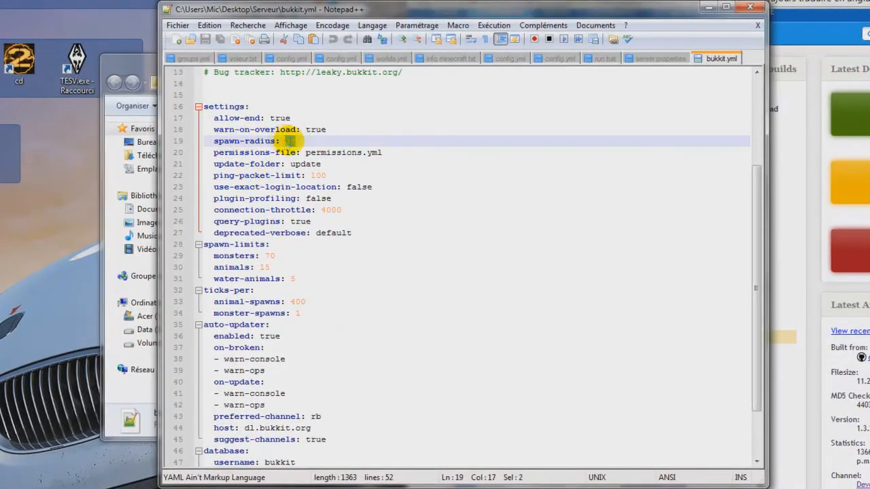
scroll(285, 202, "up", 1)
scroll(292, 197, "up", 3)
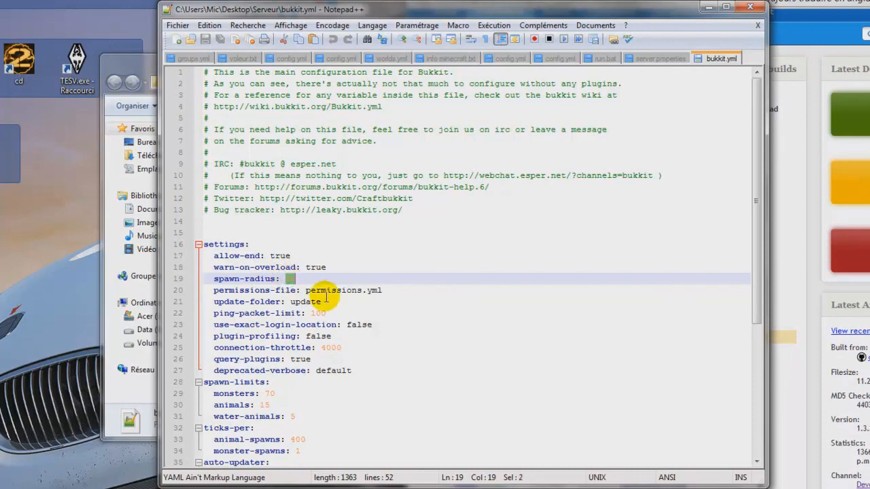
type("0")
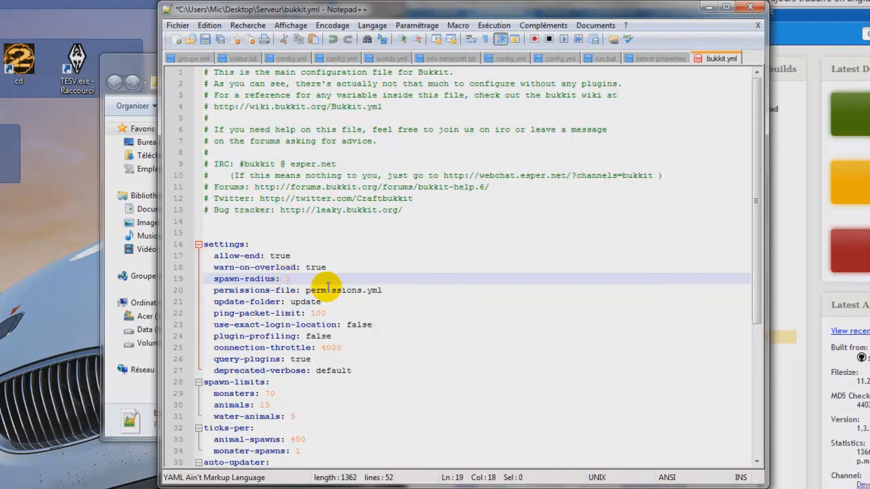
left_click(750, 7)
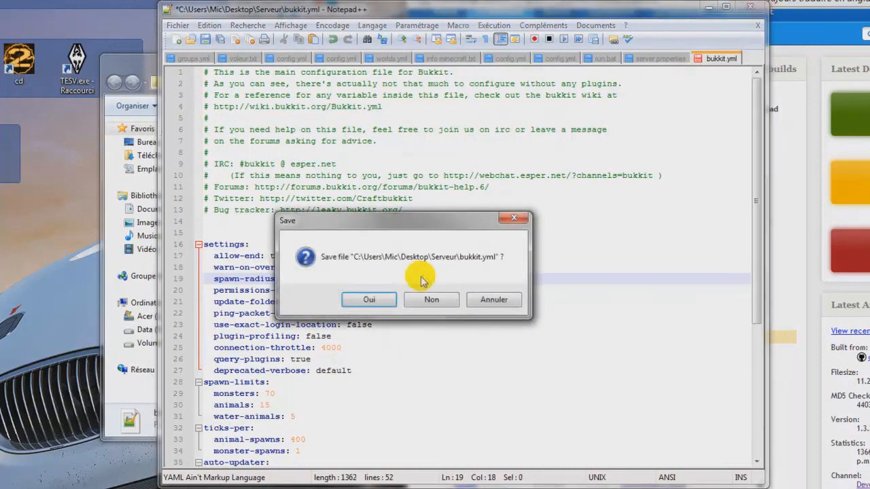
left_click(353, 299)
Step: Start the server with run.bat and enter the game from the Minecraft Launcher
double_click(354, 292)
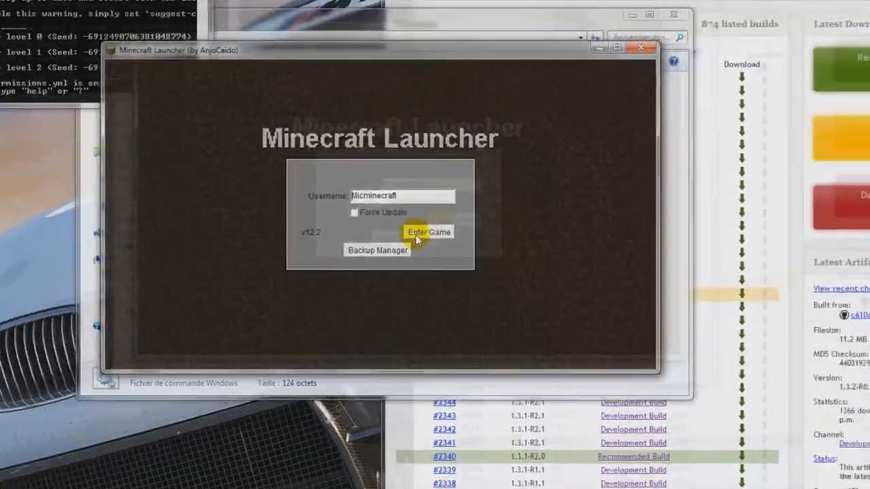
left_click(415, 235)
left_click_drag(386, 27, 546, 27)
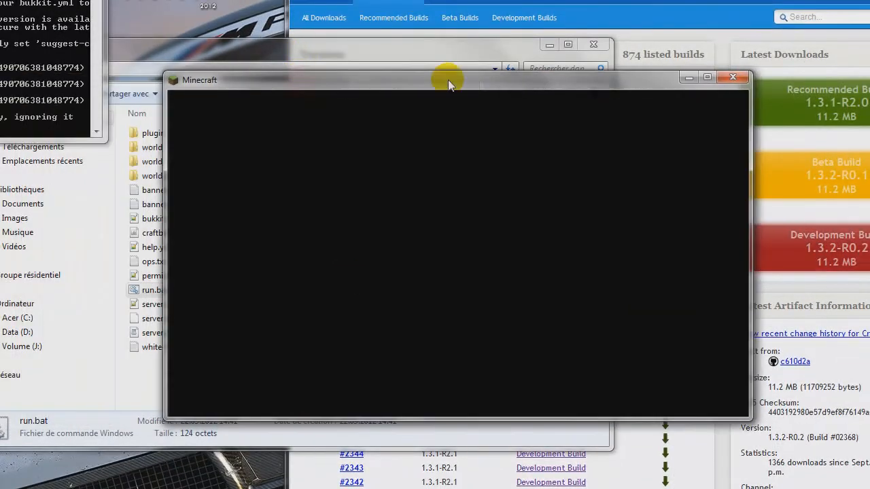
left_click_drag(448, 80, 412, 79)
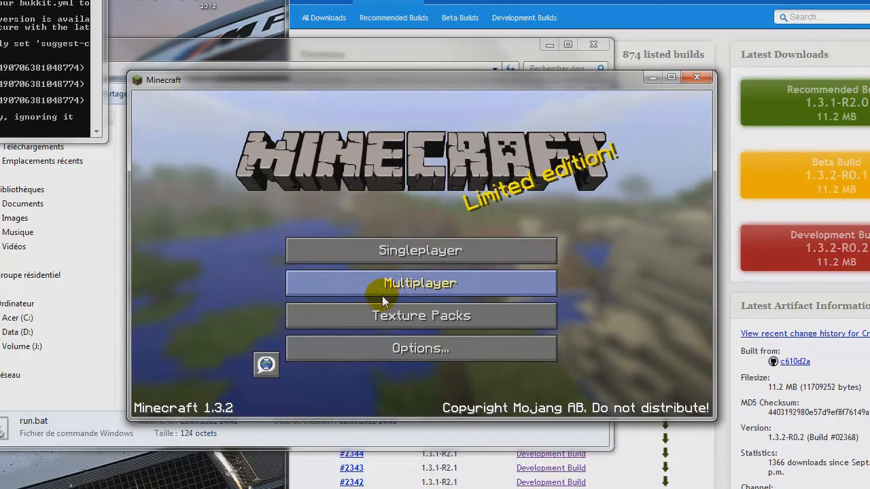
Step: Join the multiplayer server at localhost through Direct Connect
left_click(382, 286)
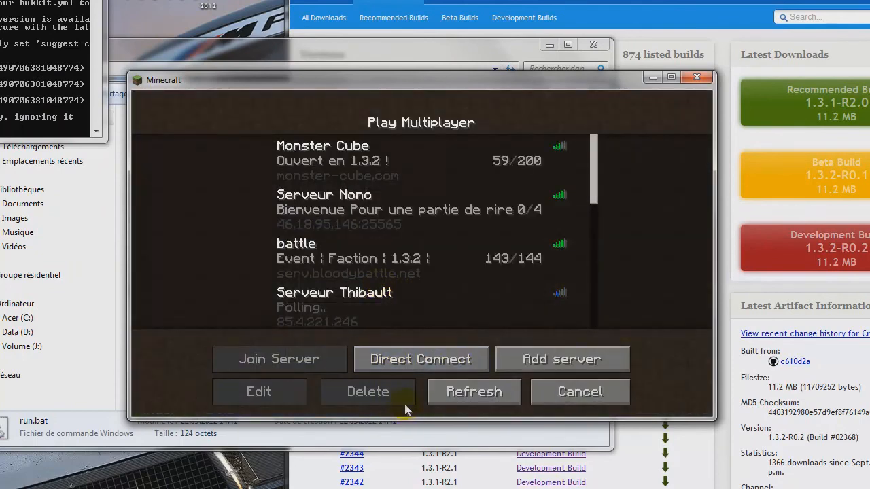
left_click(436, 366)
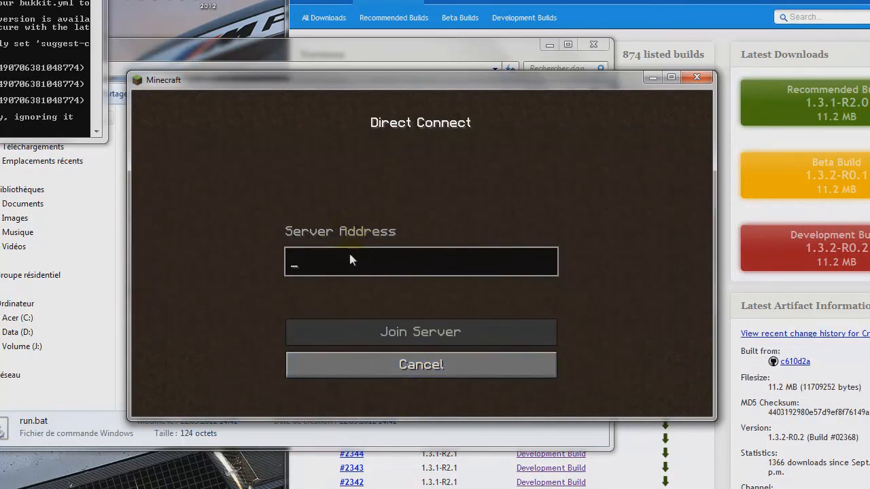
type("localhos")
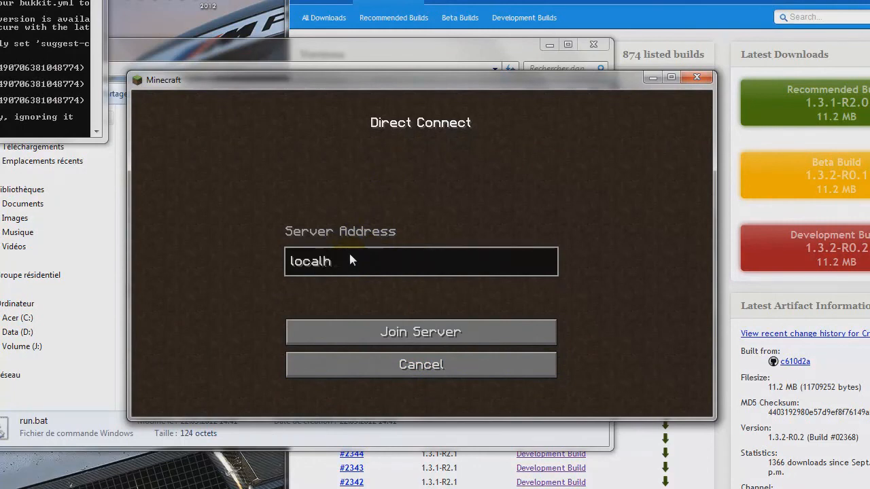
type("t")
left_click(358, 333)
left_click(448, 340)
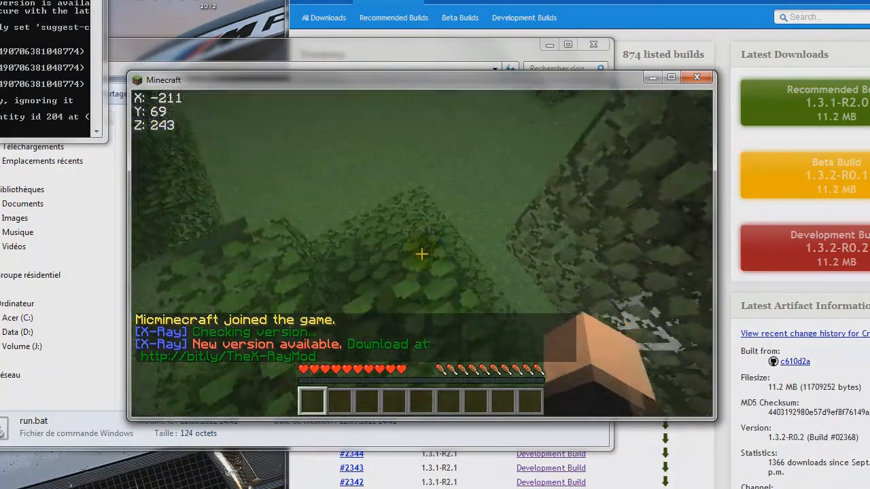
key("w")
key("w")
key("space")
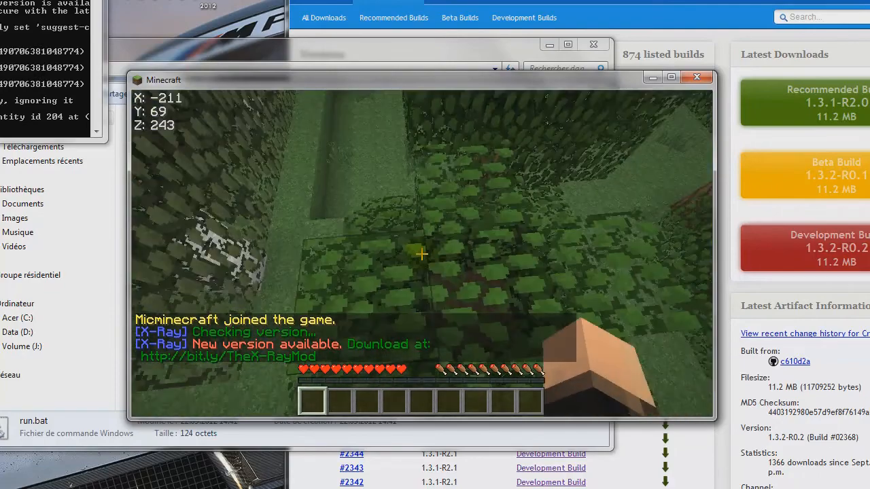
key("w")
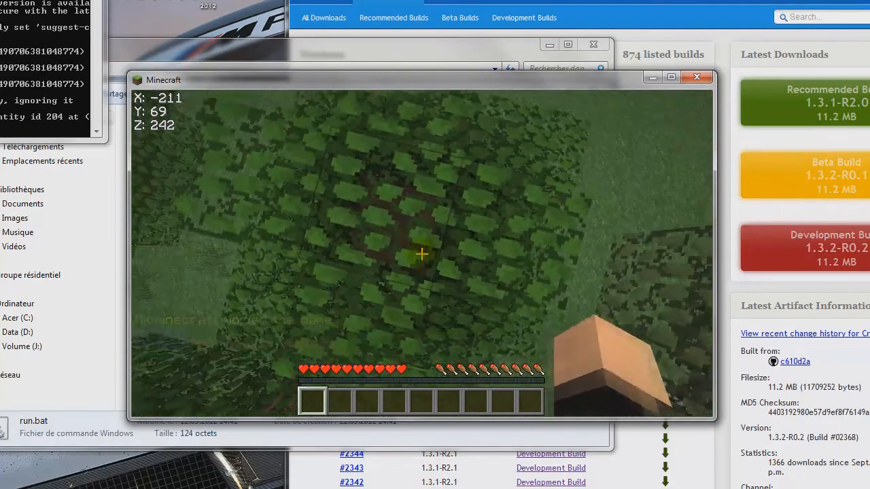
Step: Try to give the player 64 each of items 3, 6, 18, 31 and 17 from the TooManyItems list
key("e")
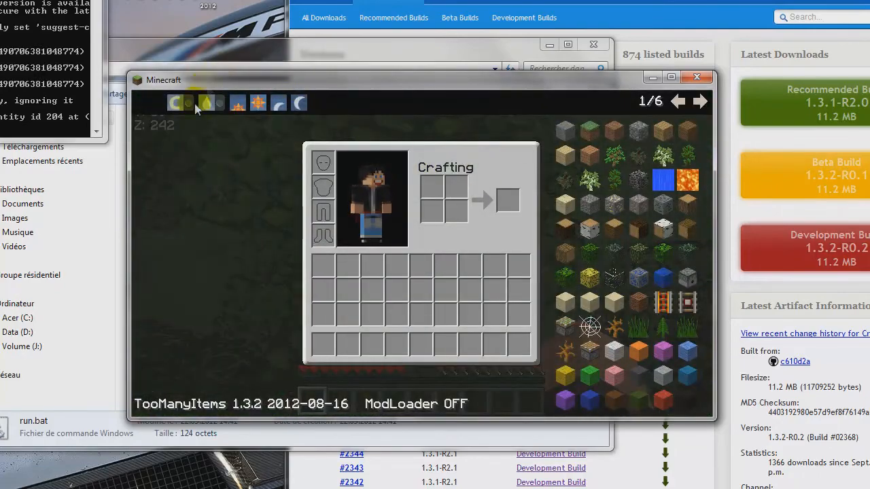
left_click(611, 131)
left_click(602, 173)
left_click(611, 251)
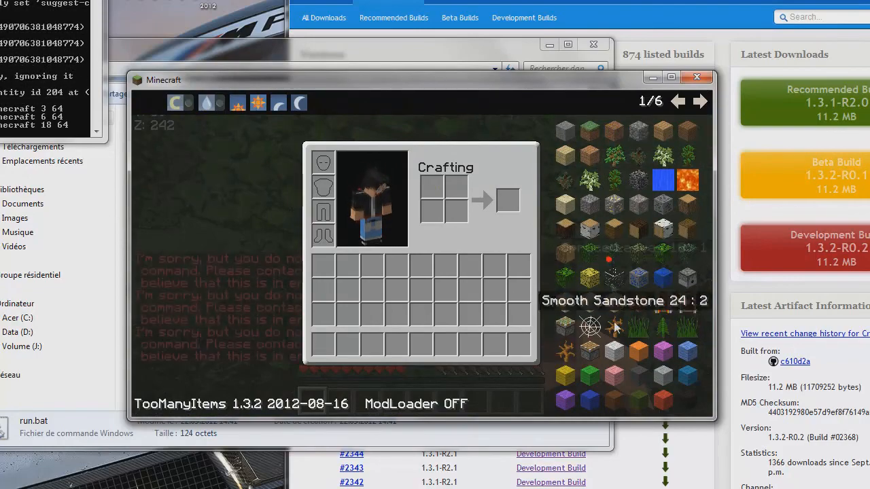
left_click(632, 324)
left_click(639, 237)
key("e")
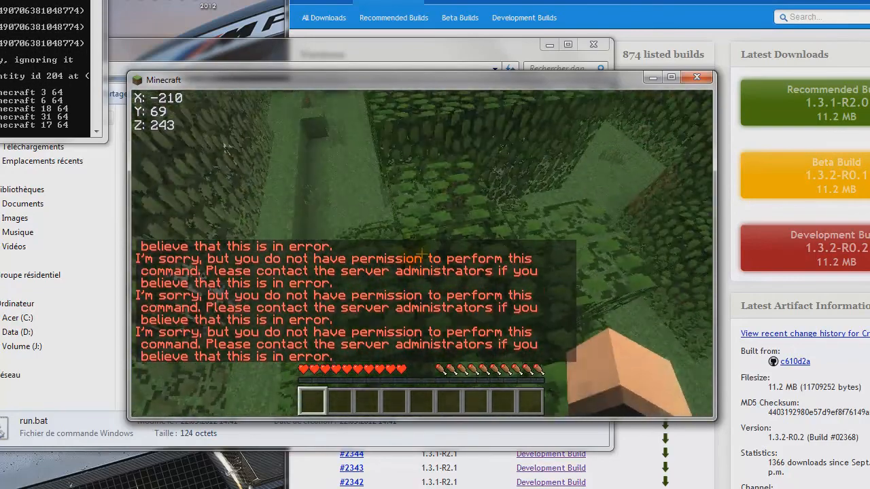
Step: Rearrange the server console and Minecraft windows to make the console log accessible beside the game
key("t")
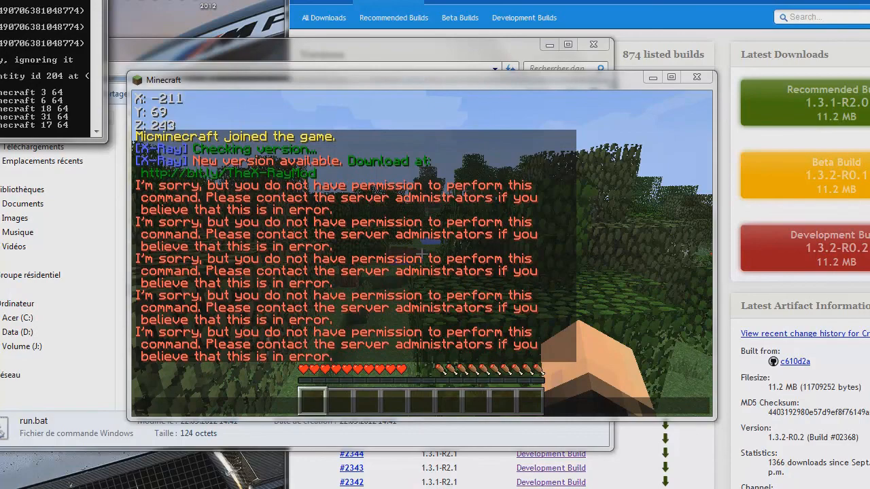
left_click_drag(0, 0, 26, 158)
left_click_drag(222, 80, 249, 78)
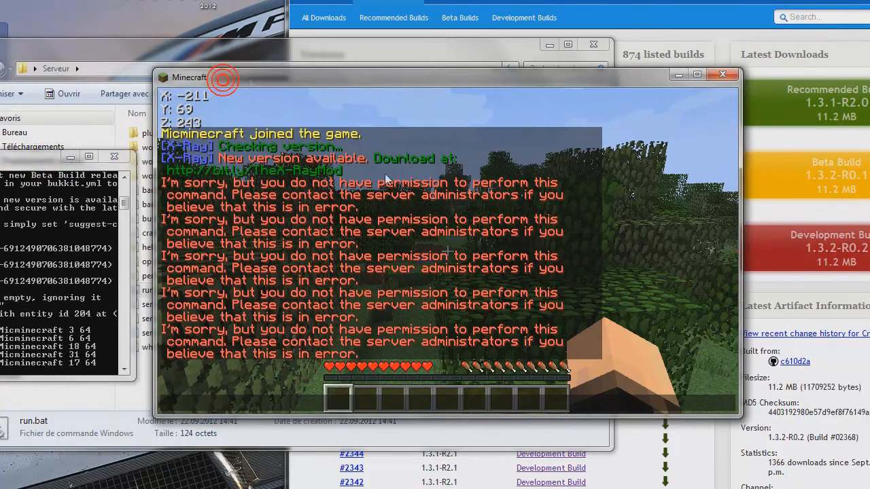
key("Escape")
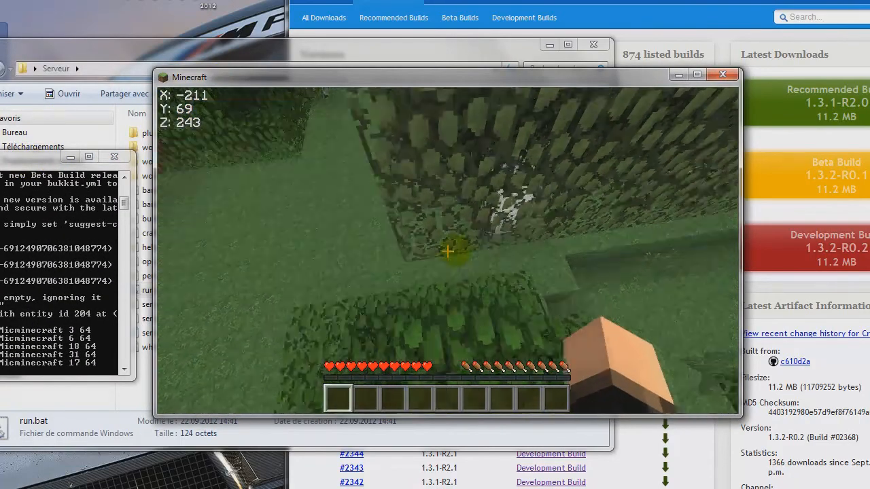
key("w")
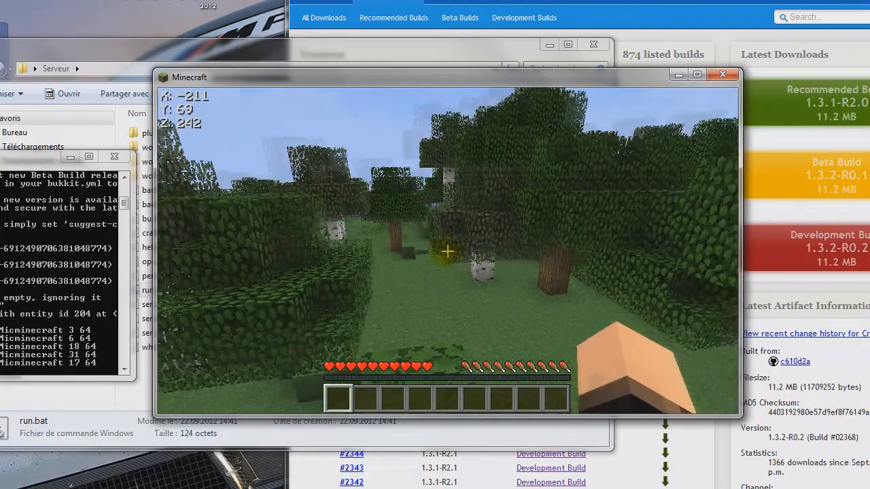
key("t")
key("Escape")
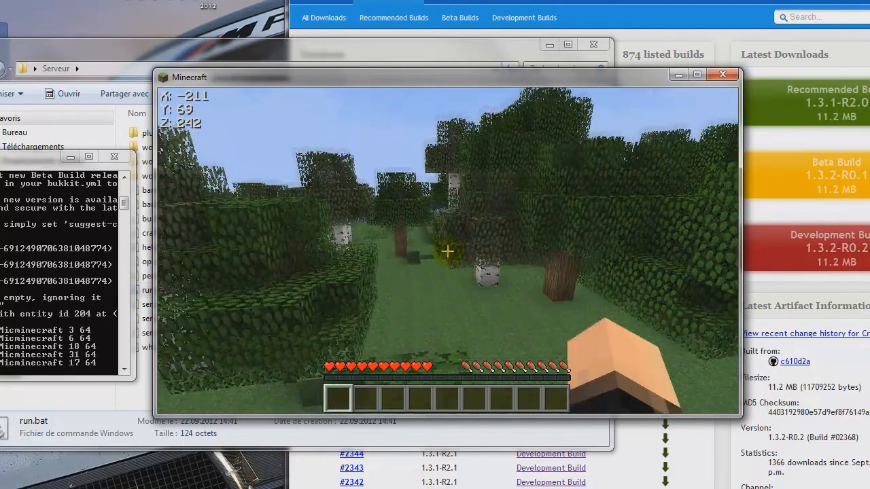
Step: Grant the player operator rights with the op command in the server console, and return to the game
key("e")
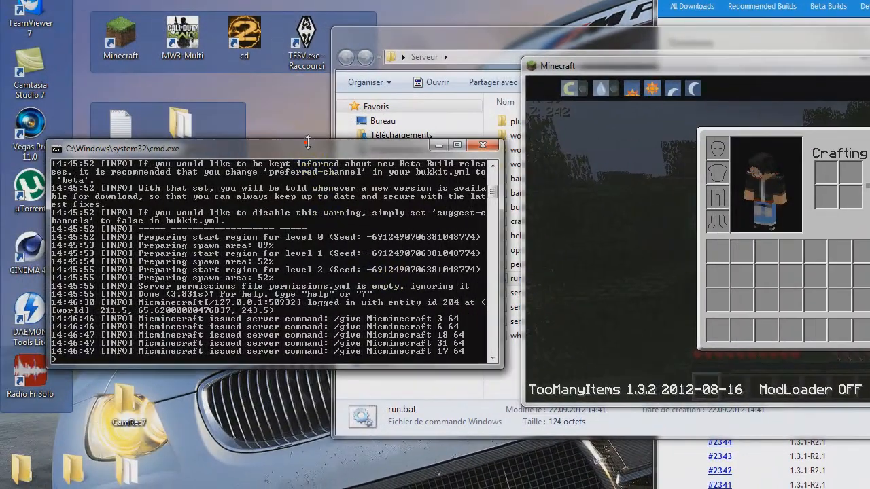
left_click_drag(354, 150, 368, 116)
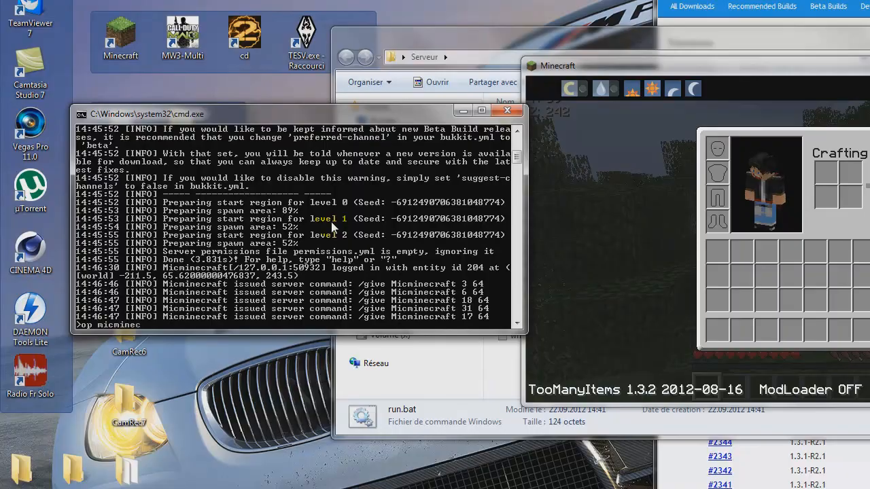
key("Return")
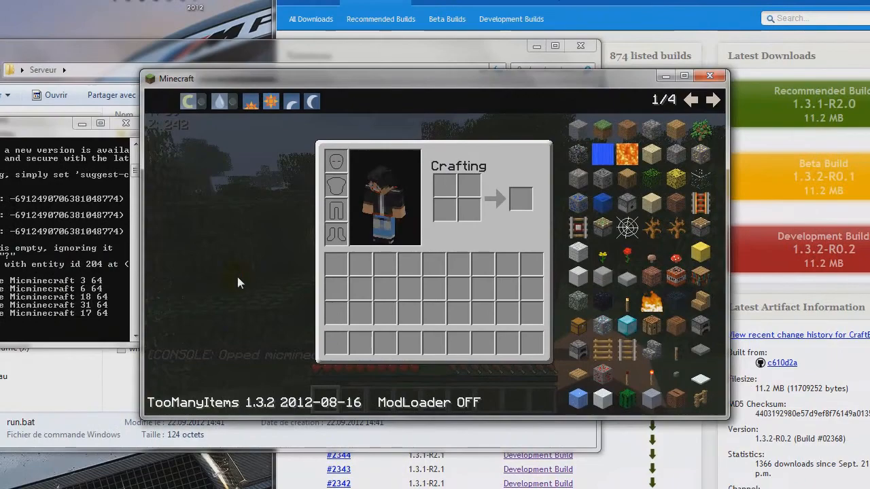
key("e")
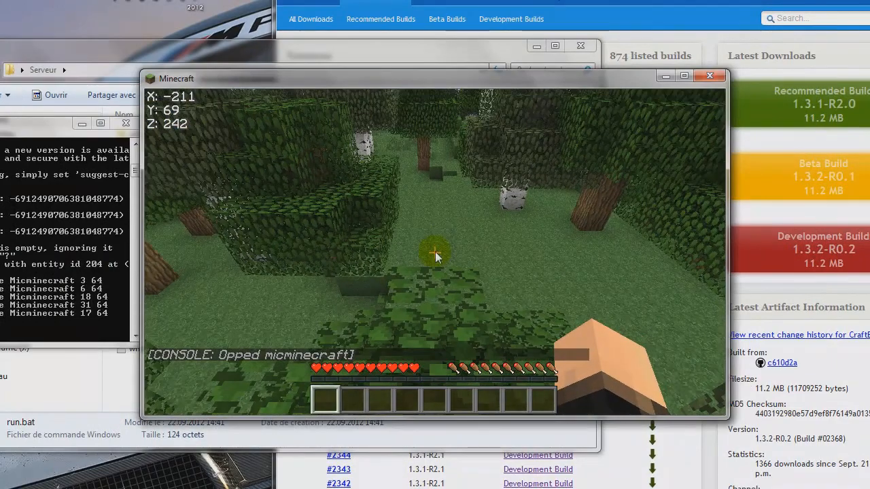
Step: Give the player 64 brown mushrooms from the TooManyItems list
key("t")
key("Escape")
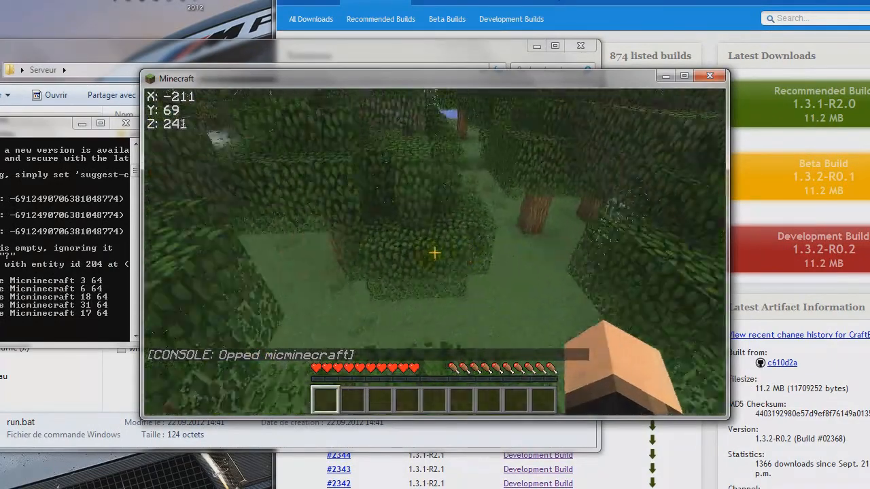
key("e")
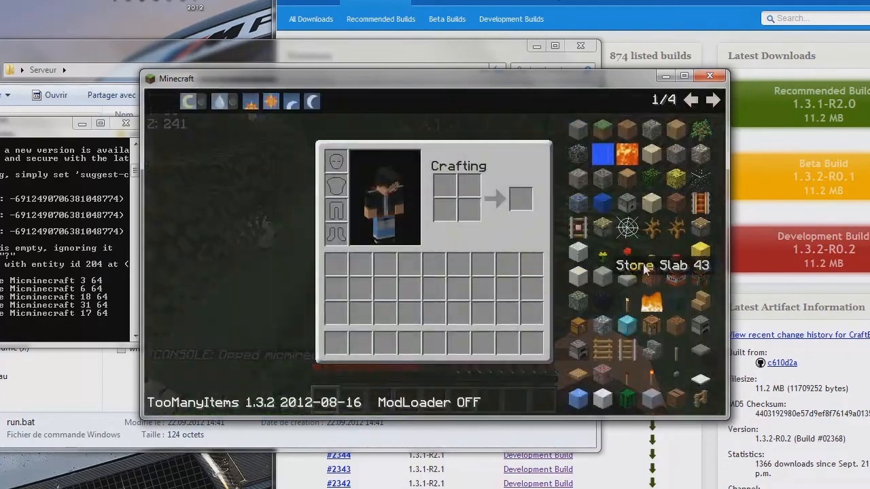
left_click(651, 257)
key("e")
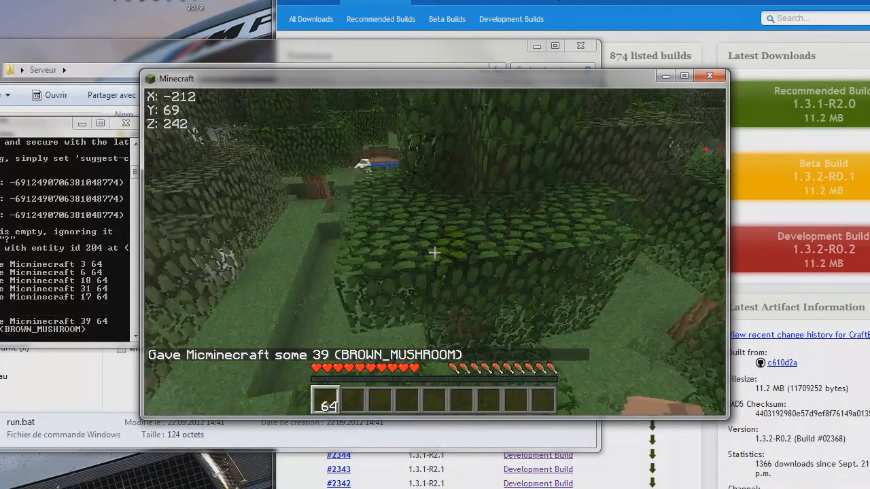
Step: Switch the player to creative mode, browse the creative item categories, and put a torch in the hotbar
key("e")
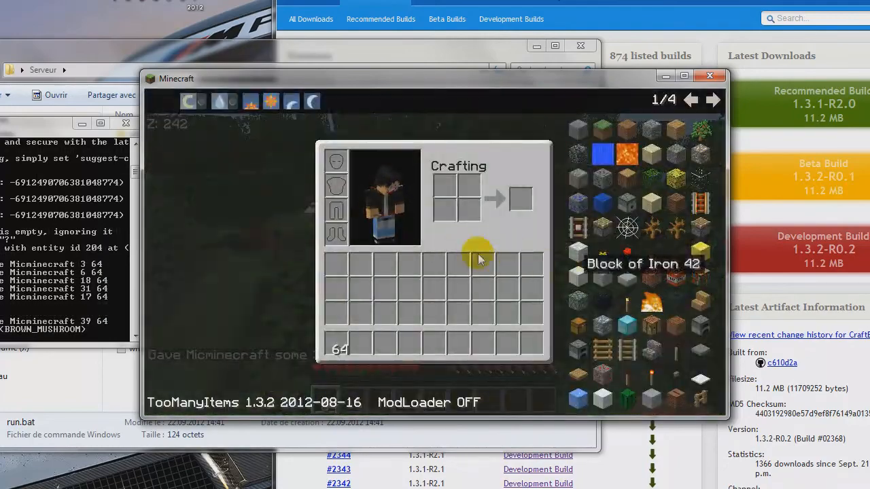
left_click(195, 104)
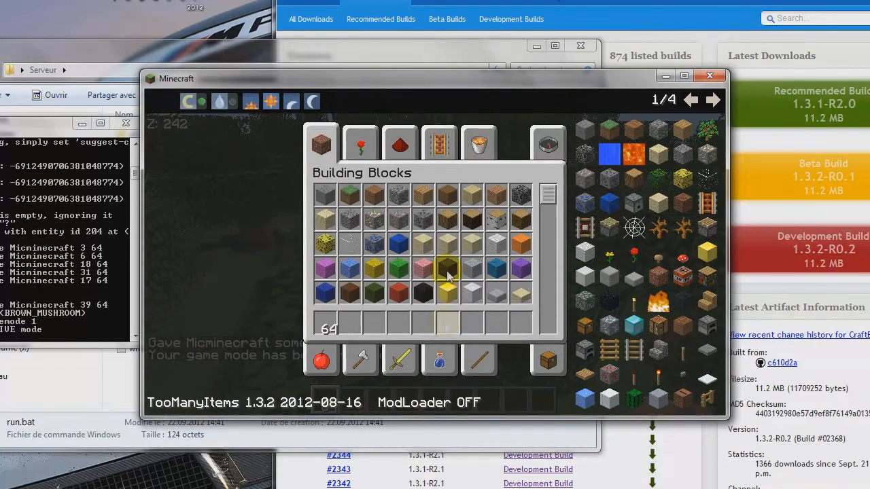
left_click(479, 144)
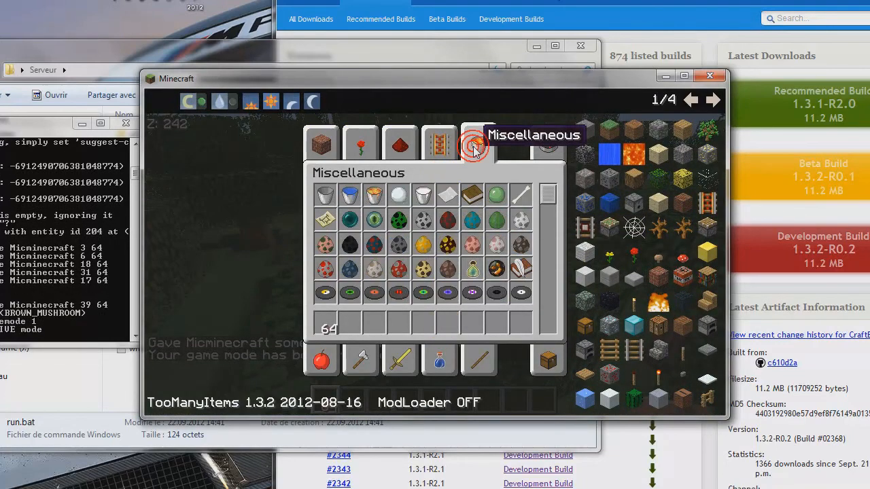
left_click(432, 145)
left_click(401, 144)
left_click(363, 144)
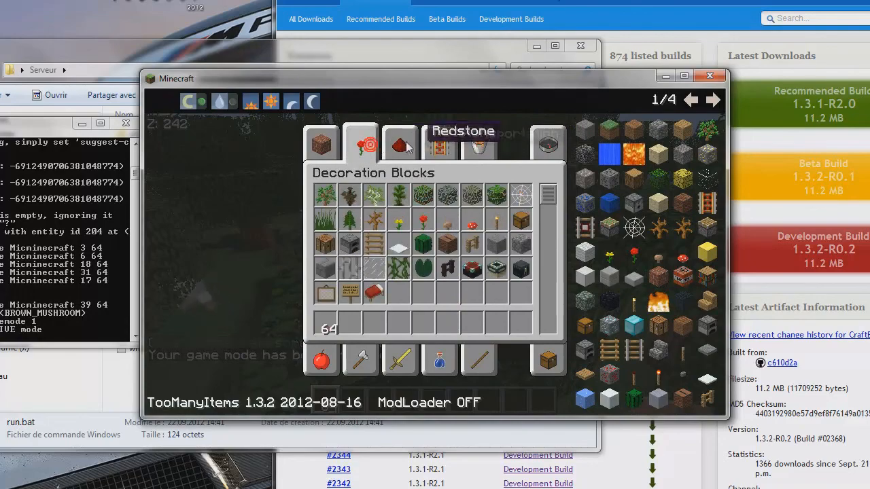
key("e")
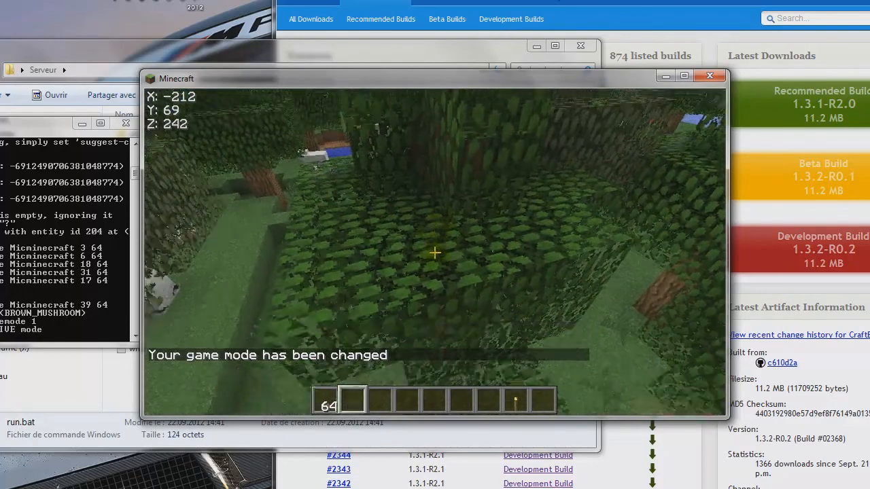
key("8")
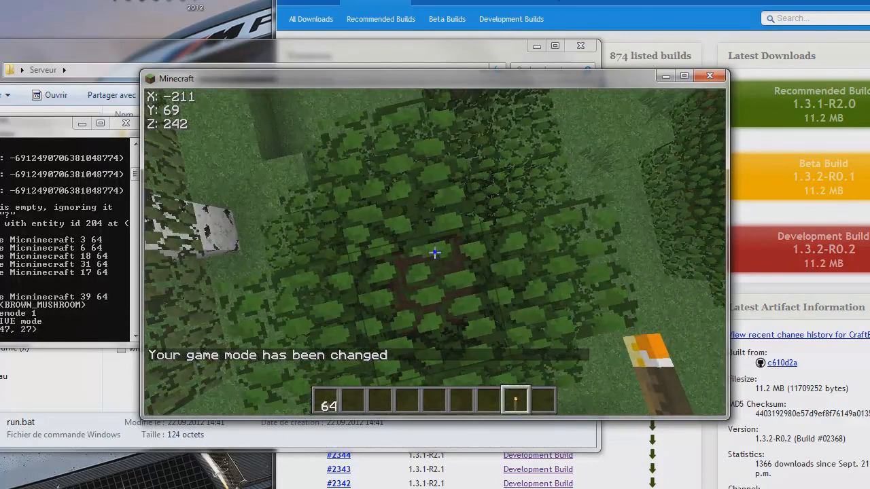
Step: Add bright green wool from Building Blocks to the fourth hotbar slot and hold it
key("e")
left_click(322, 143)
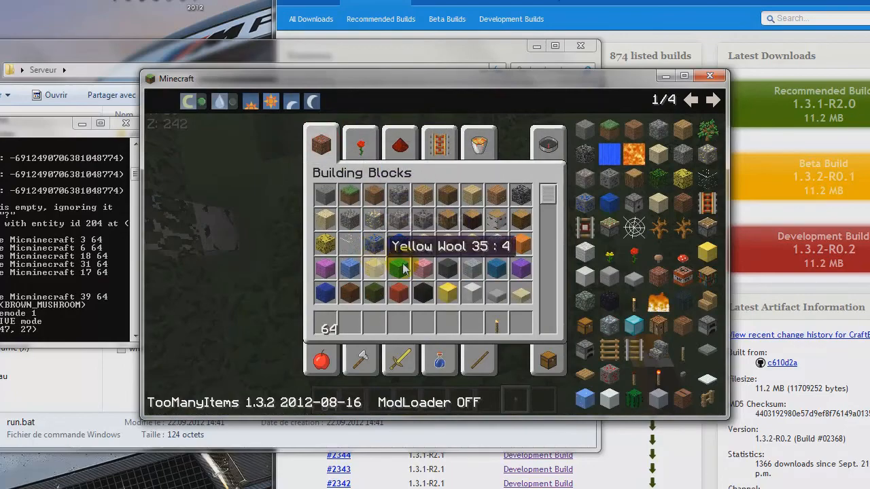
key("e")
key("4")
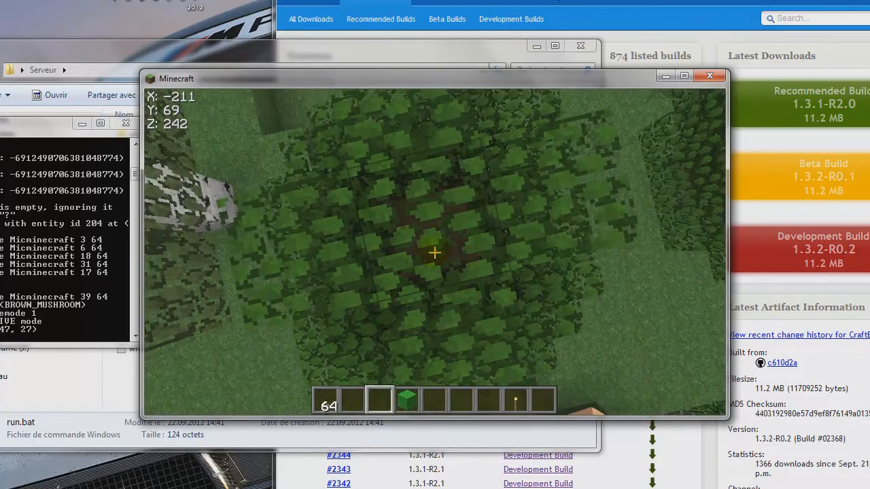
Step: Build a pillar of green wool blocks upward from the treetop below the player
key("space")
right_click(435, 252)
right_click(435, 252)
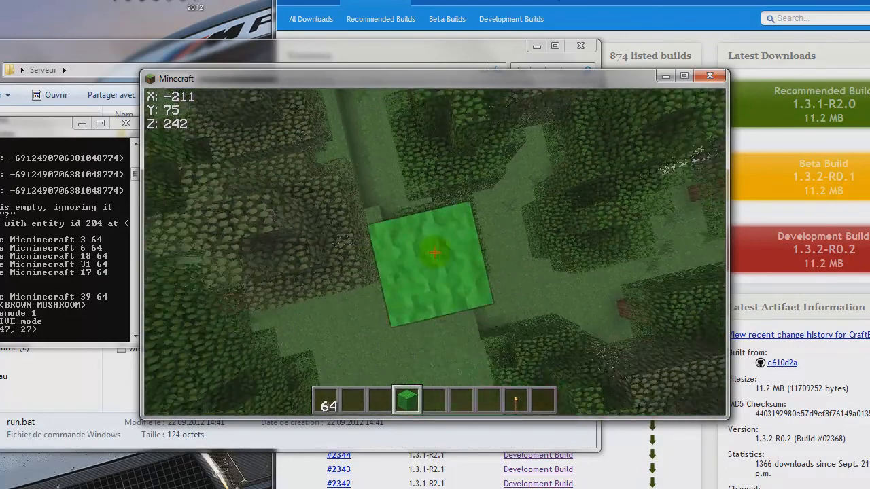
key("s")
right_click(434, 252)
right_click(435, 252)
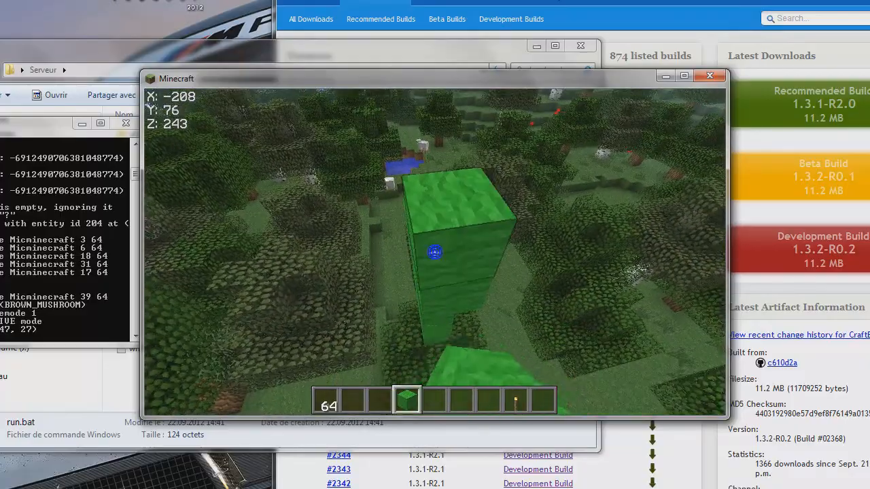
Step: Fly down to the tree beneath the green wool pillar and break blocks around it
left_click(435, 252)
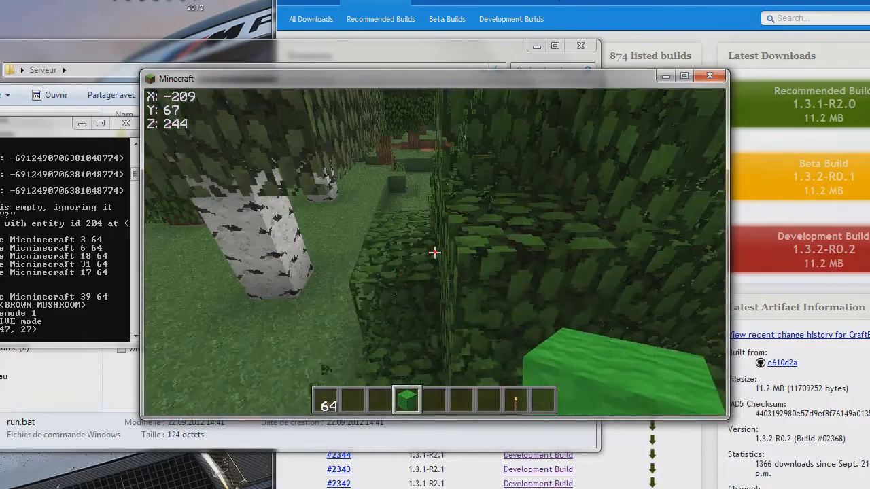
key("w")
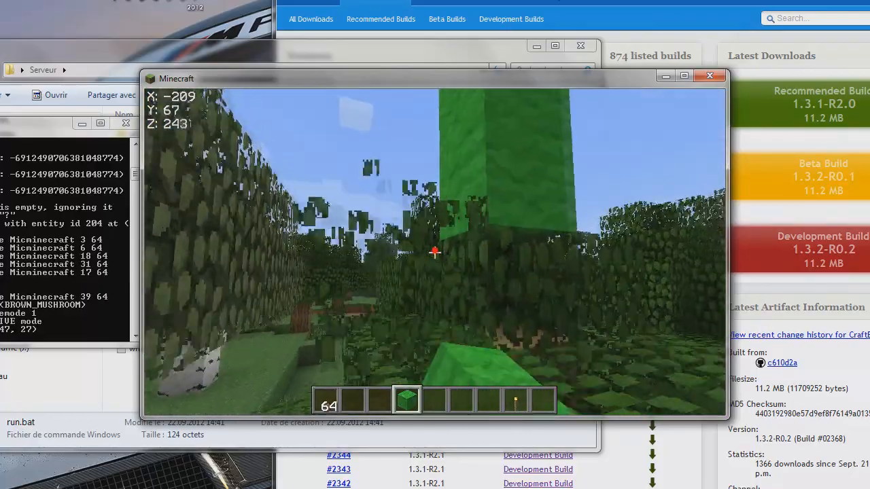
key("space")
left_click(435, 253)
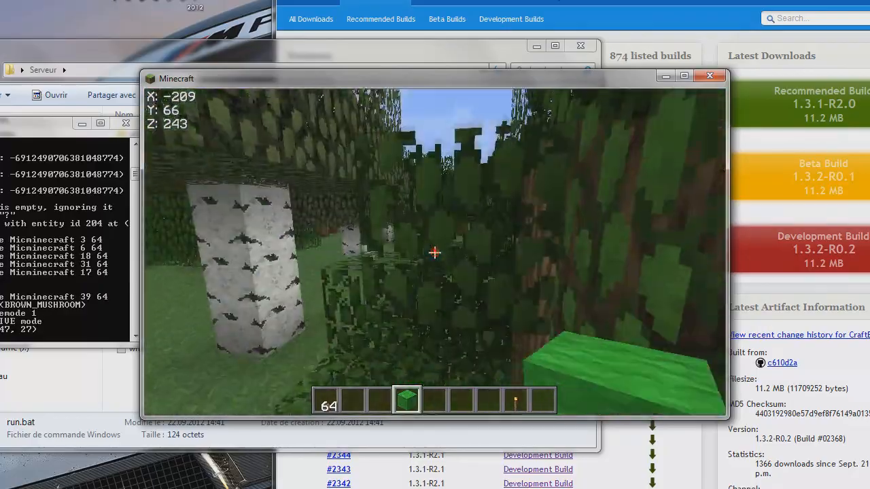
left_click(435, 253)
key("w")
left_click(435, 253)
left_click(435, 253)
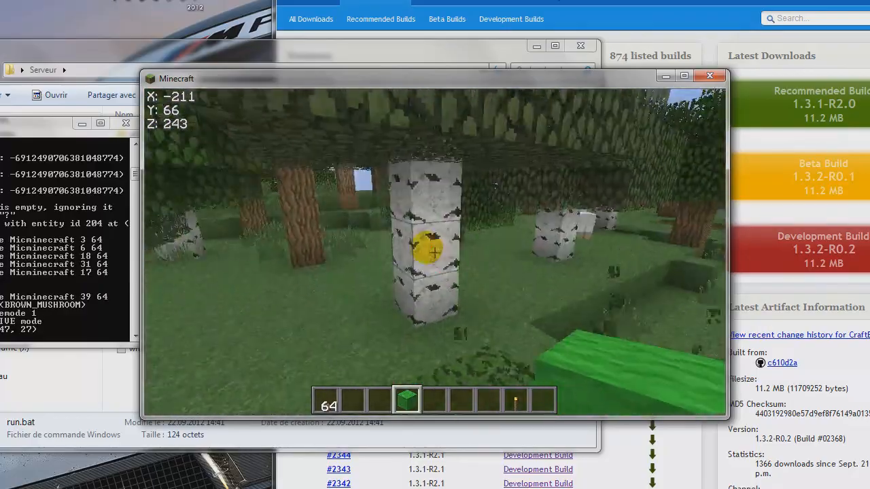
left_click(435, 253)
left_click(435, 253)
left_click(435, 253)
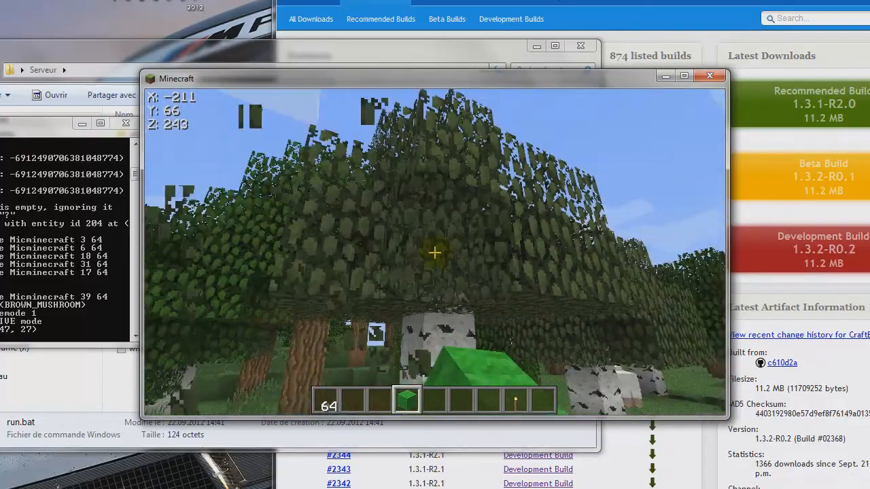
left_click(435, 253)
key("w")
key("w")
key("space")
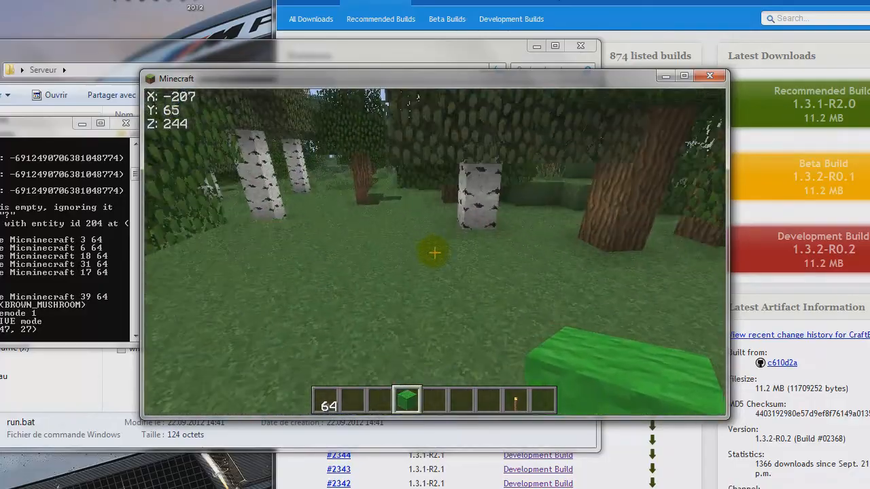
key("w")
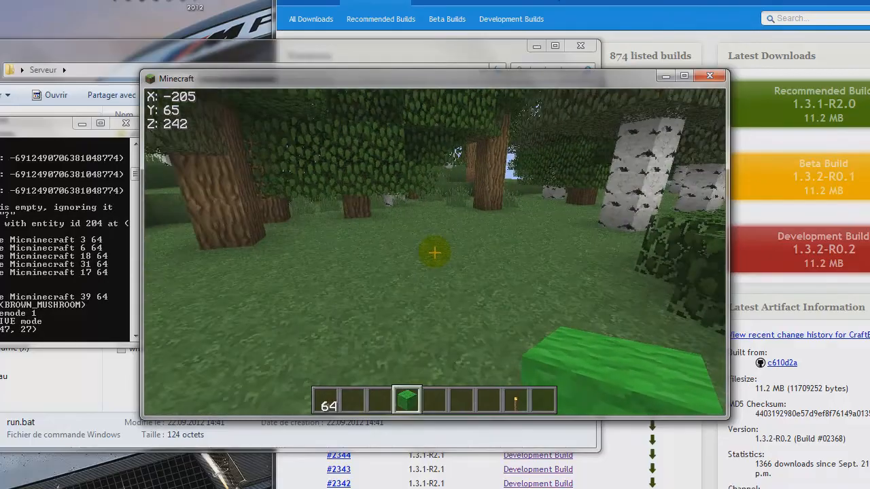
key("w")
key("space")
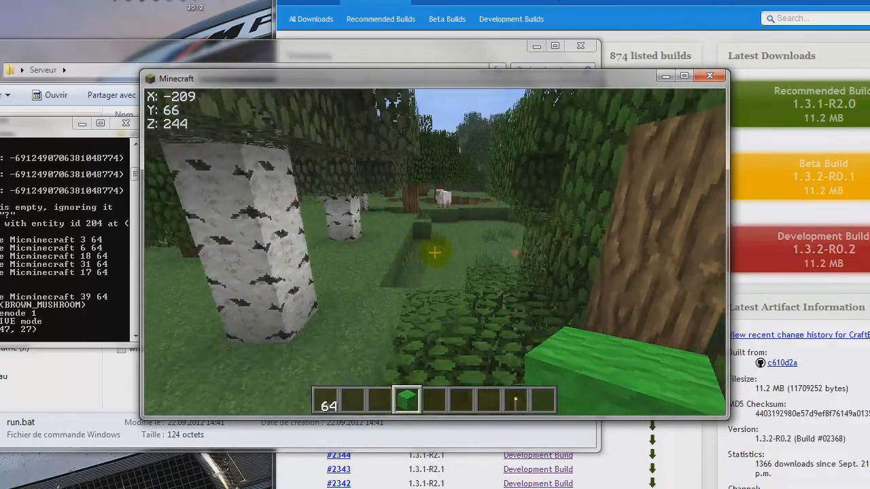
Step: Close Minecraft, shut down the server with the stop command in its console, and dismiss the console window
key("t")
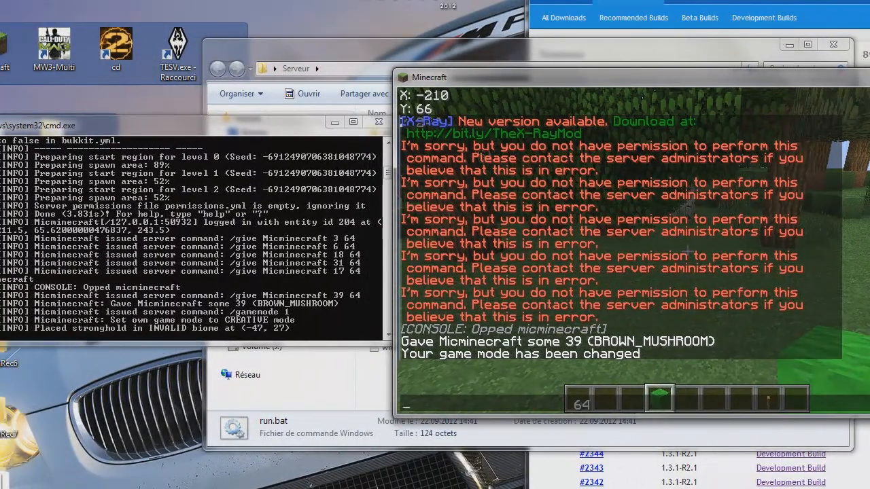
key("alt+F4")
left_click_drag(307, 127, 419, 119)
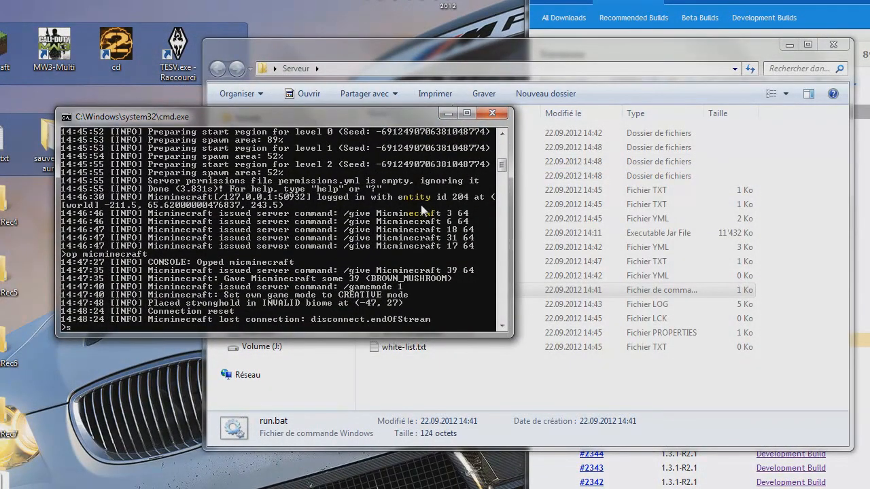
key("Return")
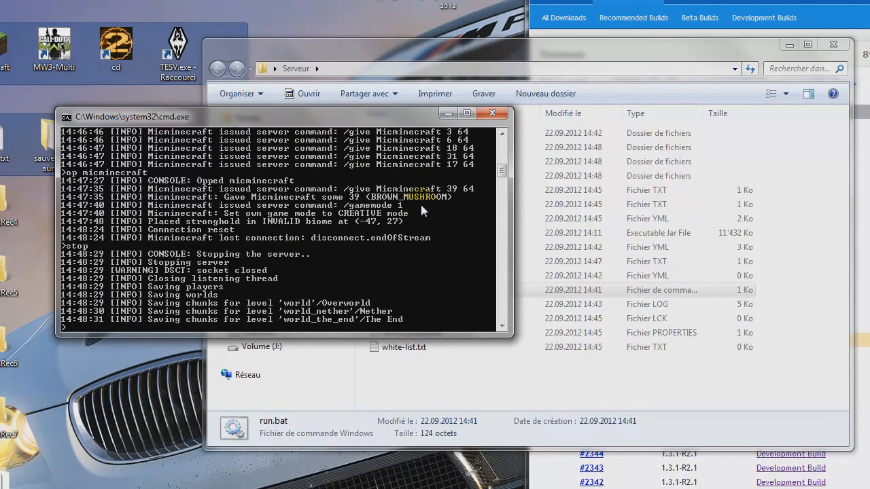
key("Return")
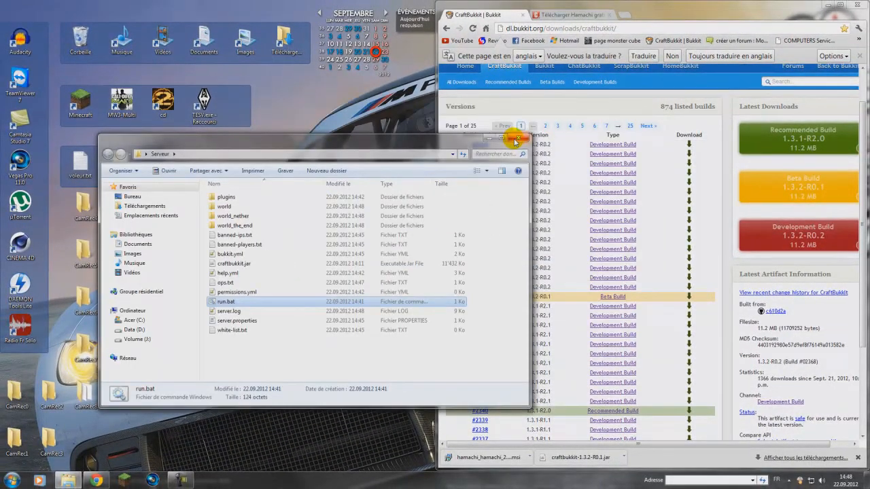
Step: Close the Serveur folder, examine the Hamachi 2.1.0.215 download page on clubic.com, and return to the desktop
left_click(518, 140)
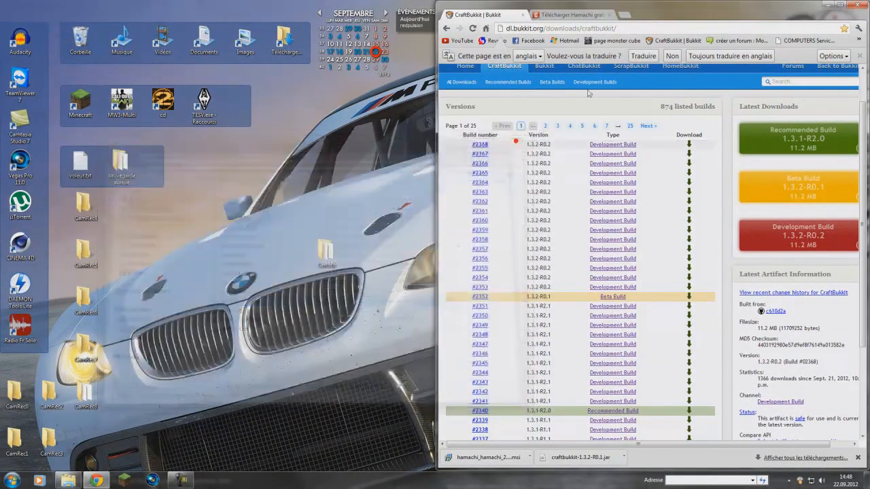
double_click(469, 7)
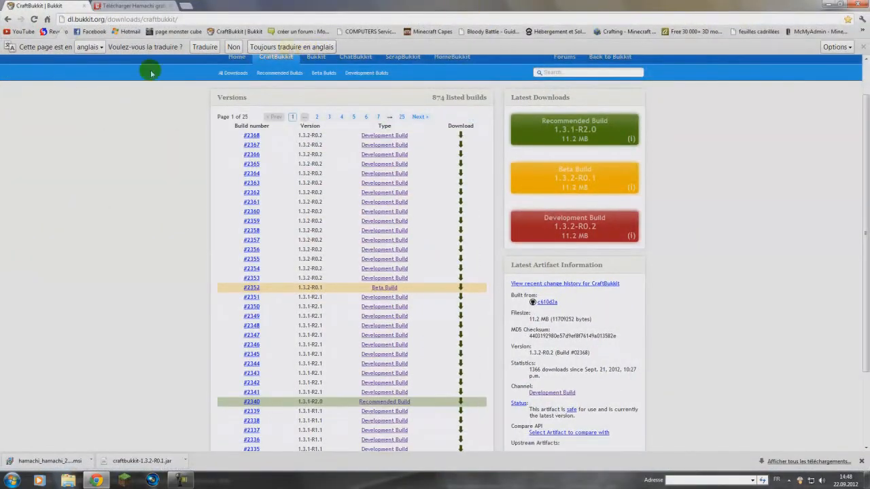
left_click(133, 6)
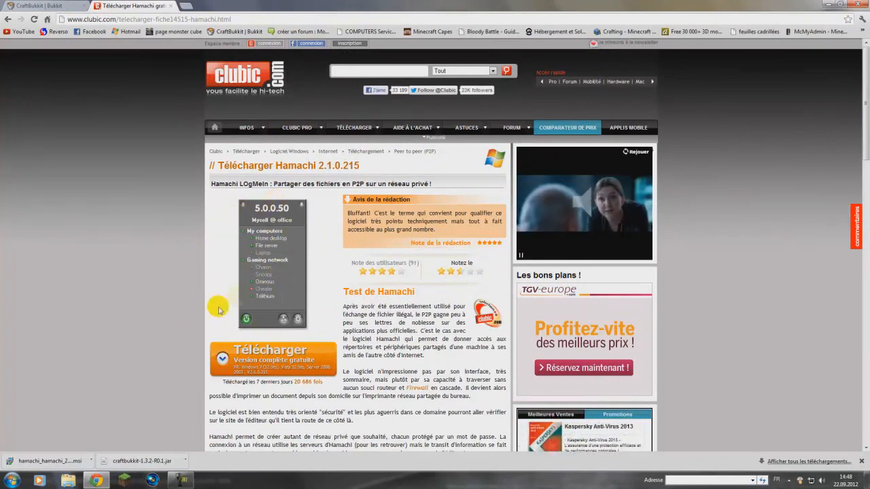
scroll(198, 311, "down", 3)
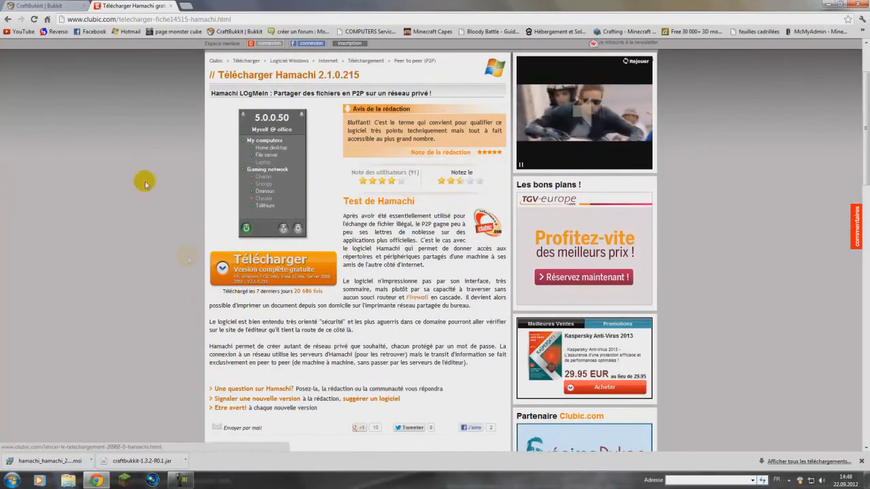
scroll(182, 226, "down", 3)
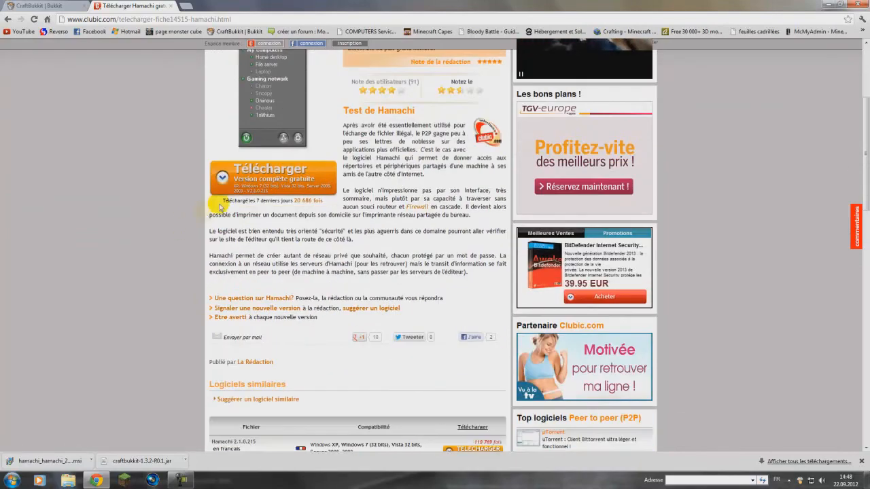
left_click(828, 5)
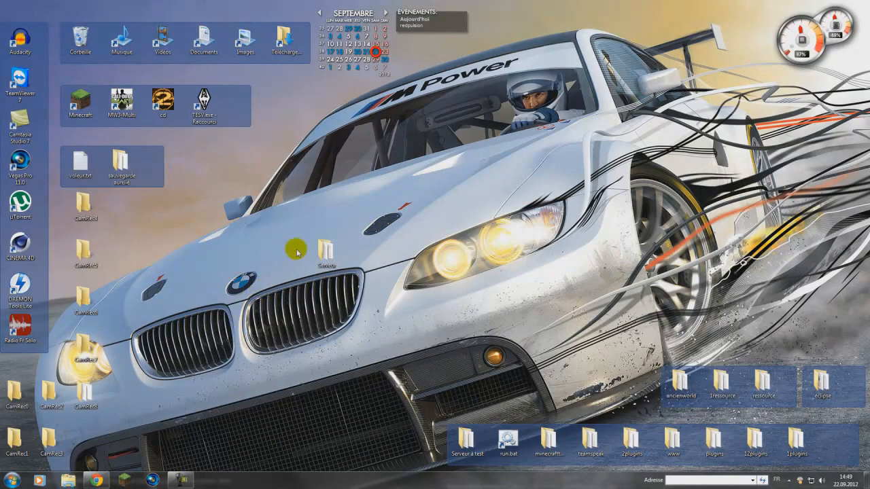
Step: Find LogMeIn Hamachi among the desktop program shortcuts and launch it
mouse_move(39, 178)
left_click(45, 258)
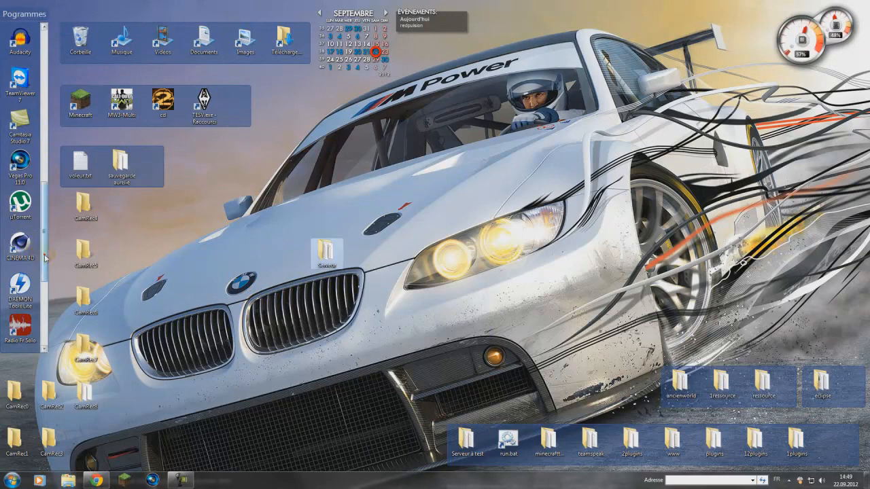
scroll(29, 257, "down", 5)
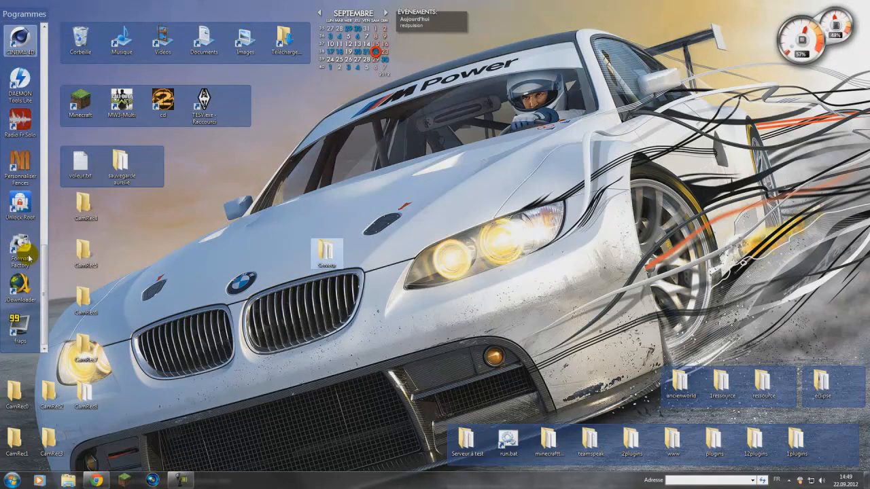
scroll(29, 257, "up", 6)
scroll(30, 256, "up", 5)
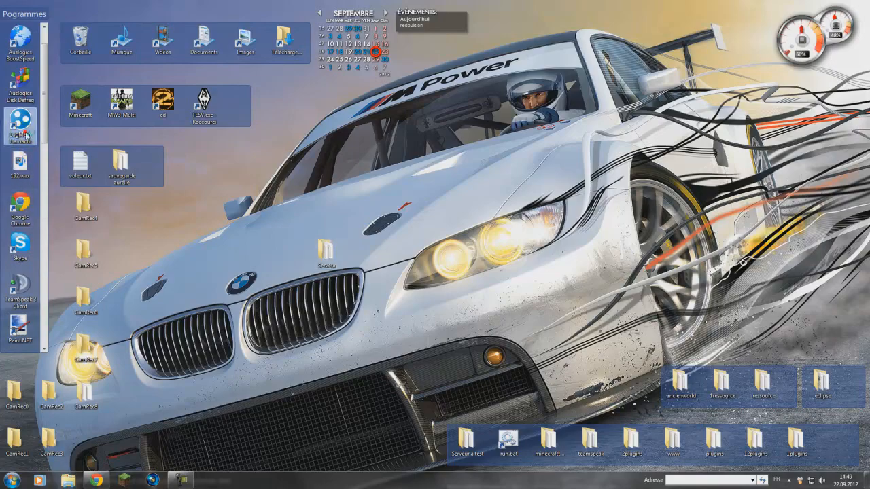
double_click(26, 135)
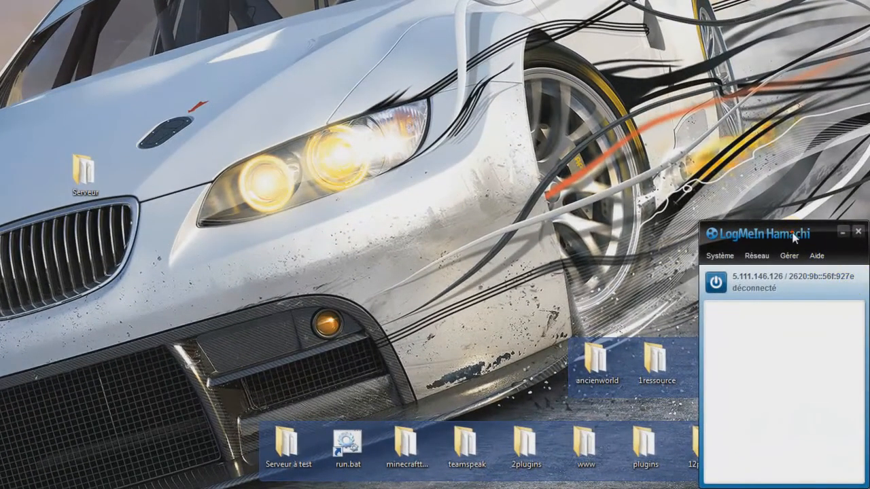
Step: Power on the Hamachi connection and place its window in the open desktop area
left_click_drag(792, 231, 383, 48)
left_click(357, 91)
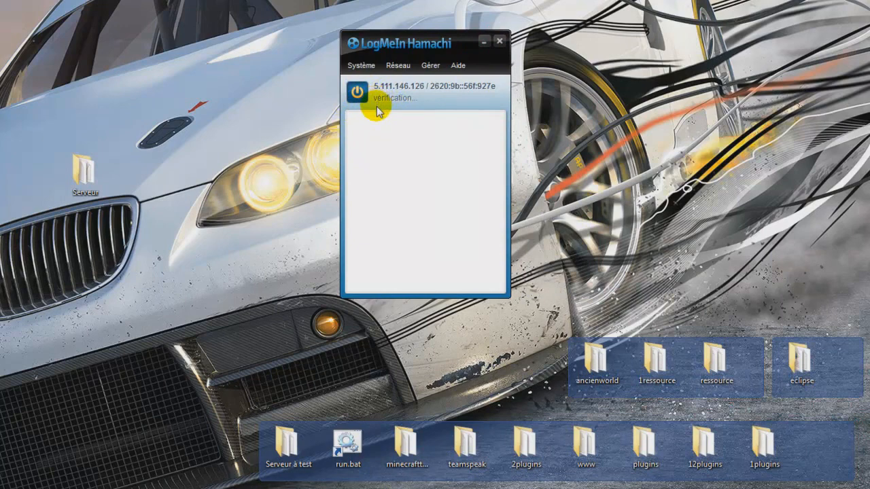
left_click_drag(404, 51, 337, 45)
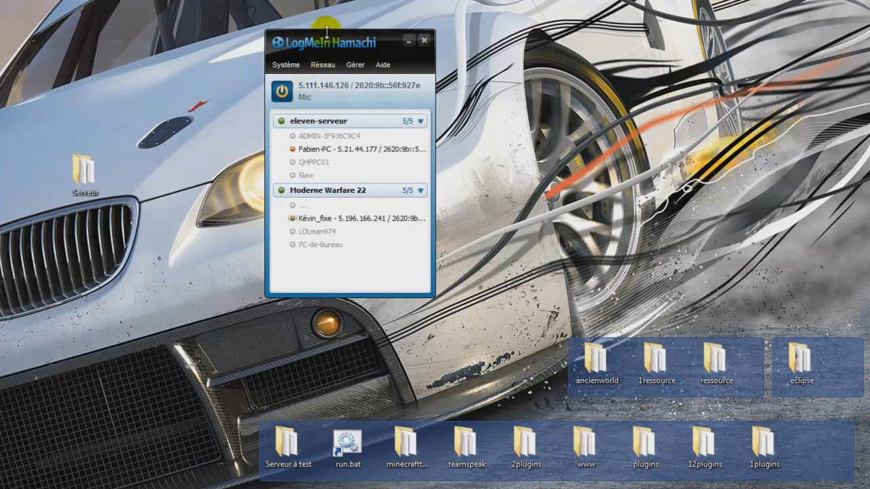
left_click_drag(326, 31, 292, 30)
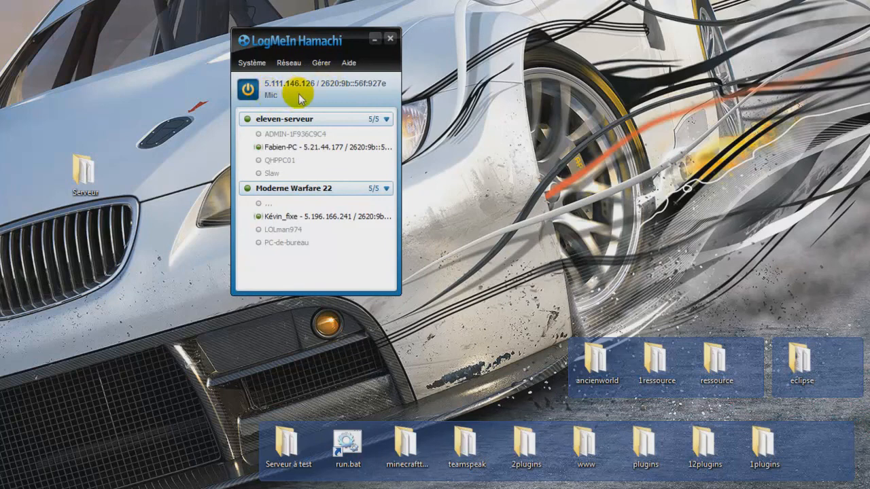
Step: Collapse the member lists of the Moderne Warfare 22 and eleven-serveur networks and move the Hamachi window higher on the desktop
left_click_drag(312, 29, 318, 1)
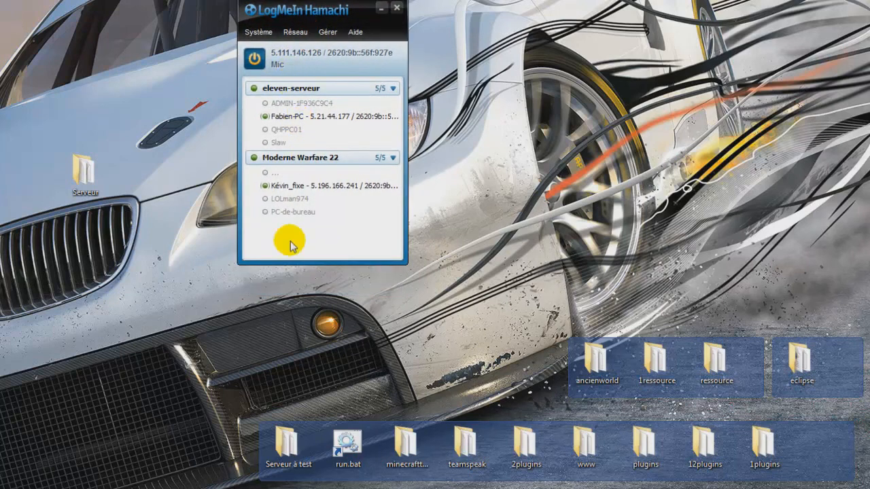
left_click(392, 158)
left_click(393, 89)
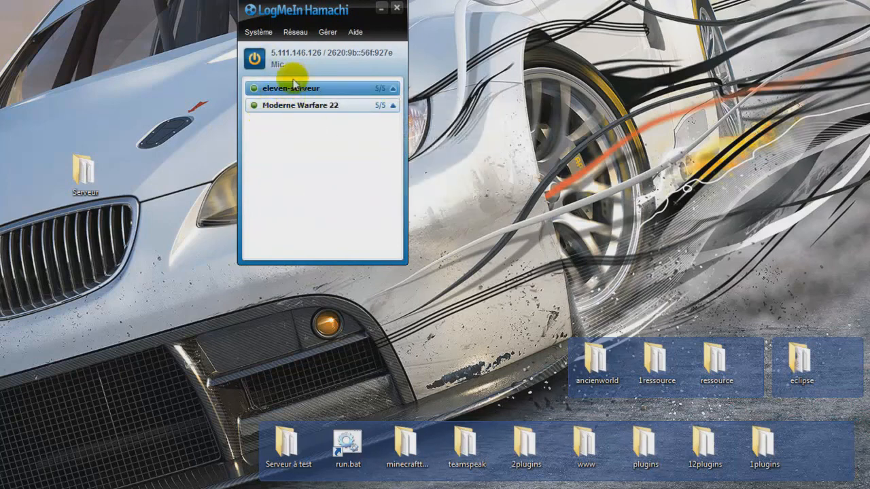
left_click_drag(328, 8, 330, 0)
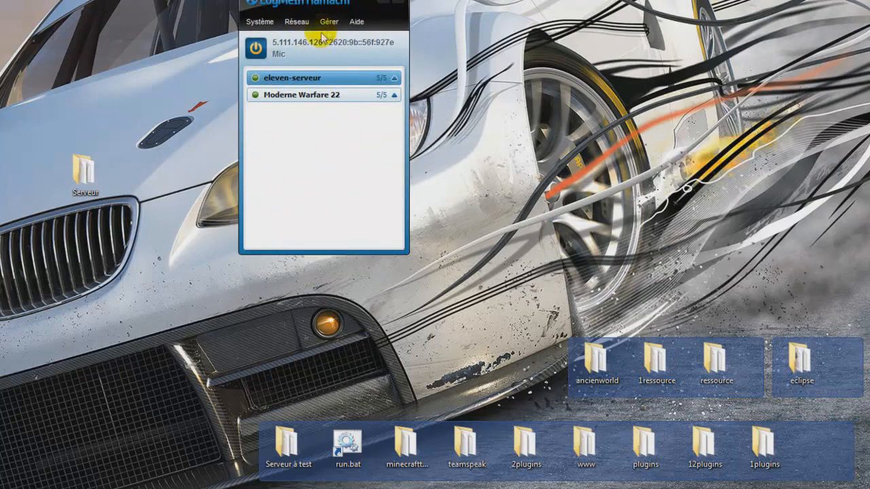
Step: Try to create a client-owned Hamachi network with the ID Serveur moi, filling in the network password
left_click(298, 24)
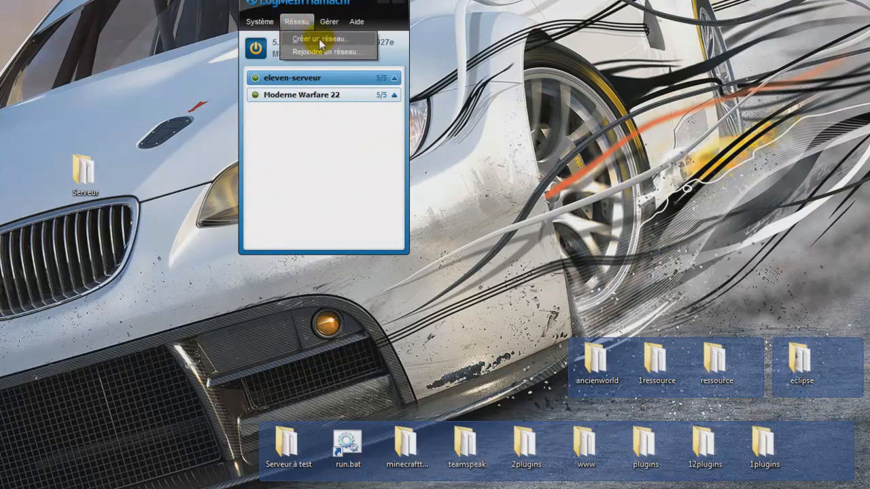
left_click(296, 42)
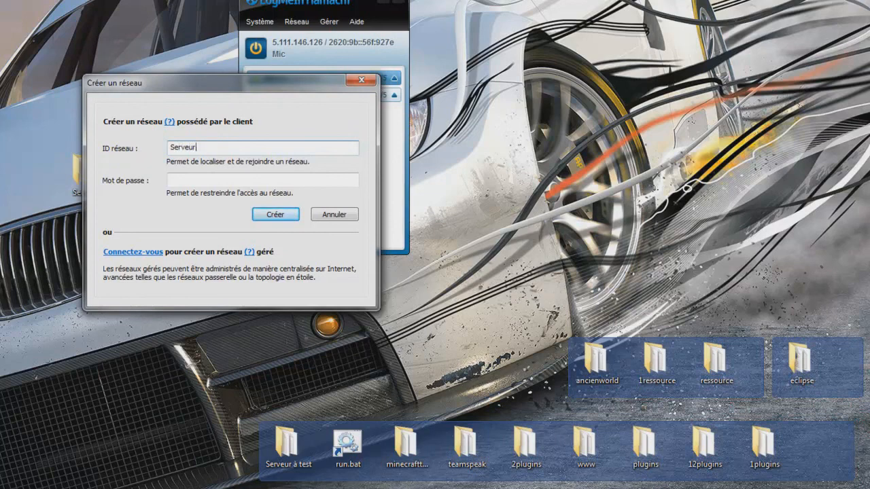
left_click(192, 179)
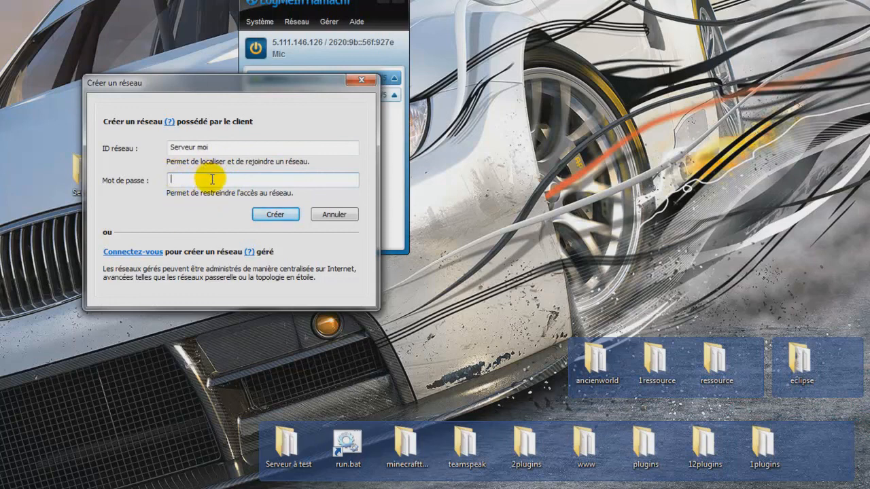
left_click(274, 216)
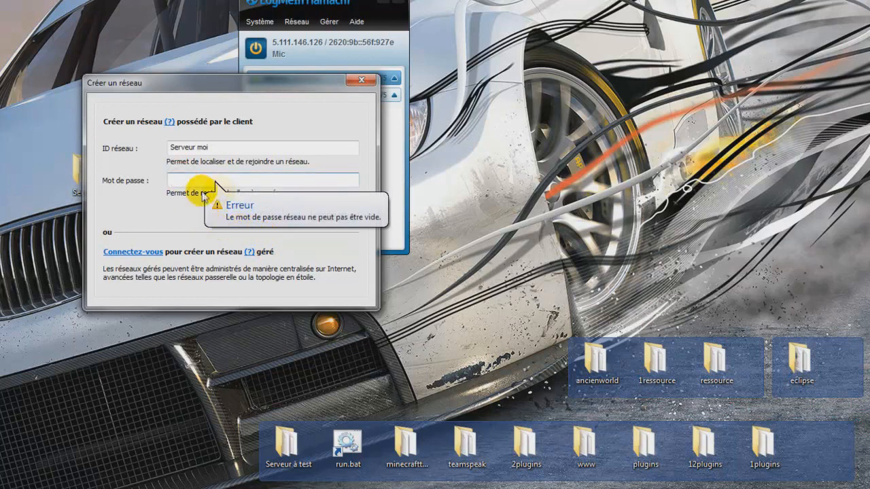
left_click(189, 181)
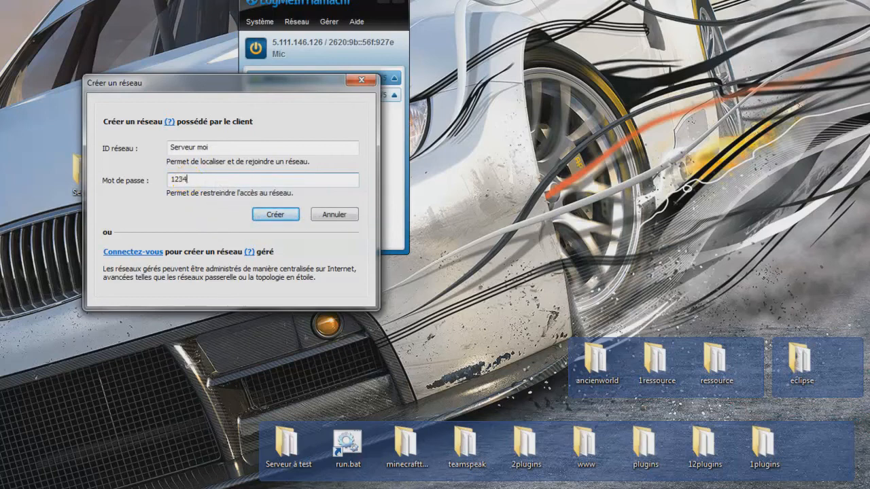
left_click(280, 217)
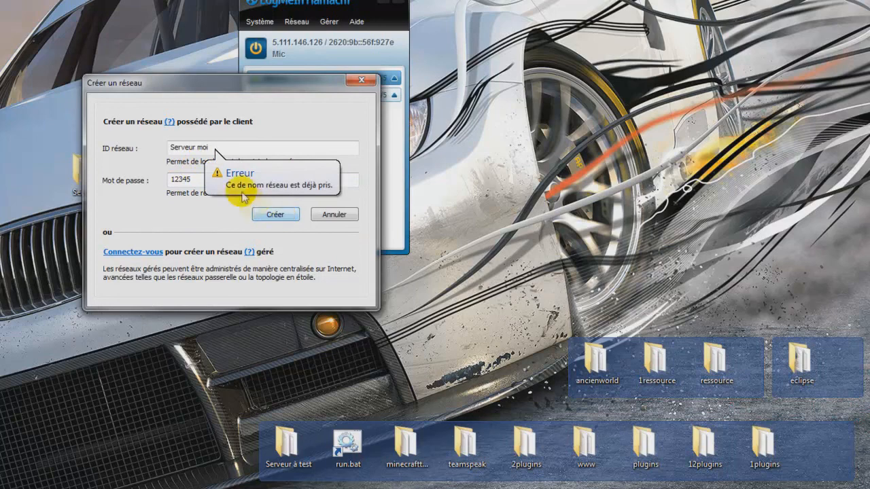
Step: Change the network ID to Serveur moi25, create the network, and collapse its member list
left_click(218, 147)
type("25")
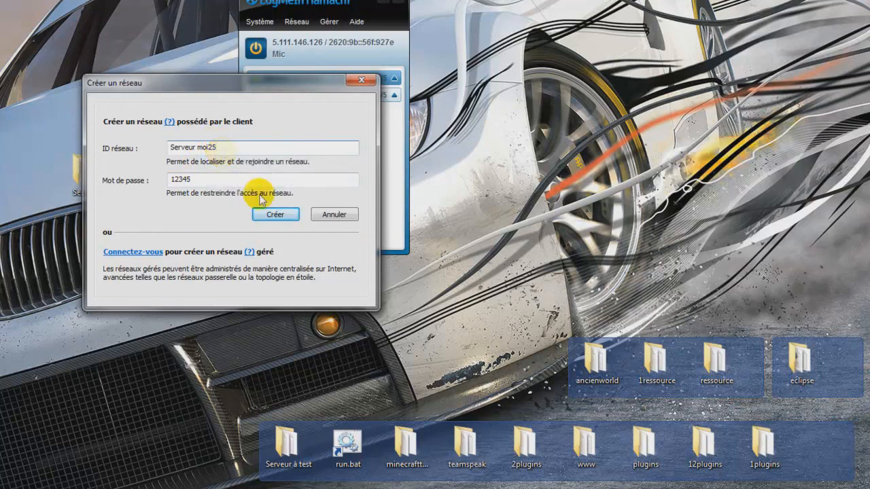
left_click(272, 215)
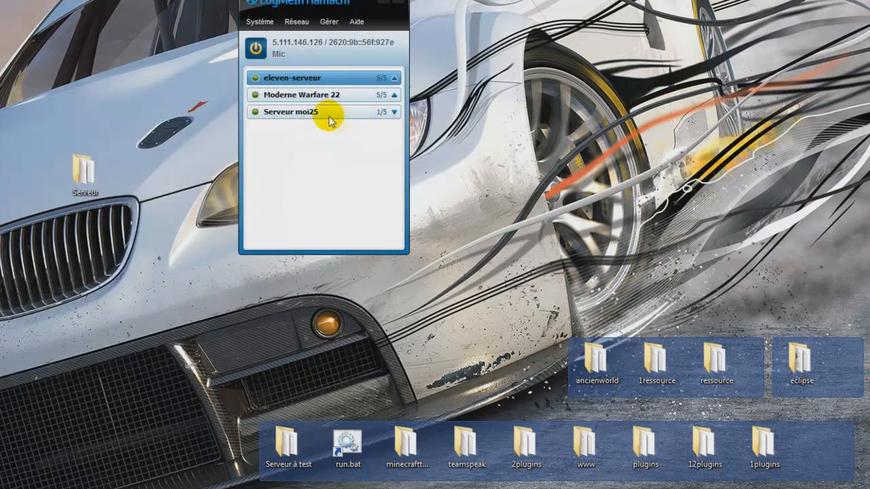
left_click(391, 114)
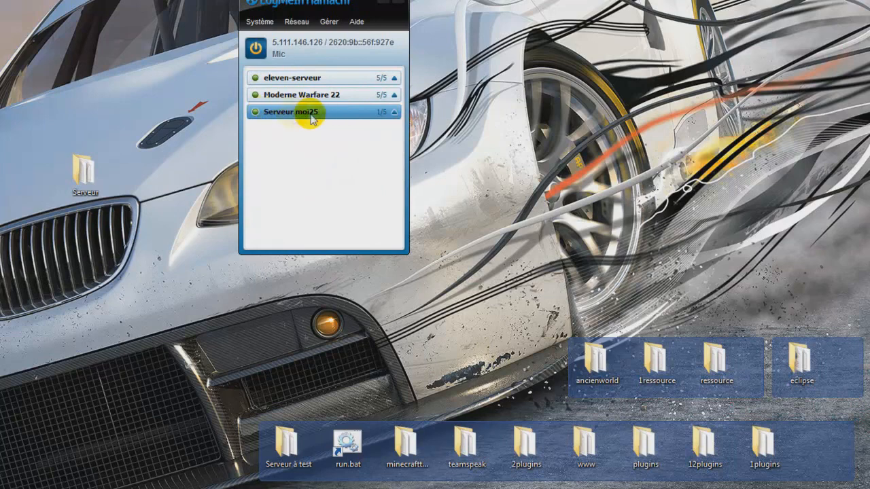
Step: Look at the options available for the Serveur moi25 network, dismiss them, and reposition the Hamachi window
right_click(303, 116)
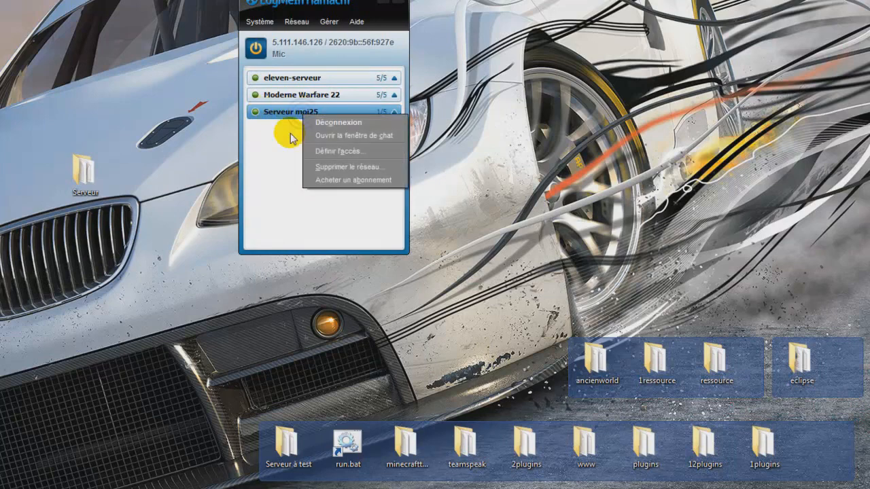
left_click(290, 133)
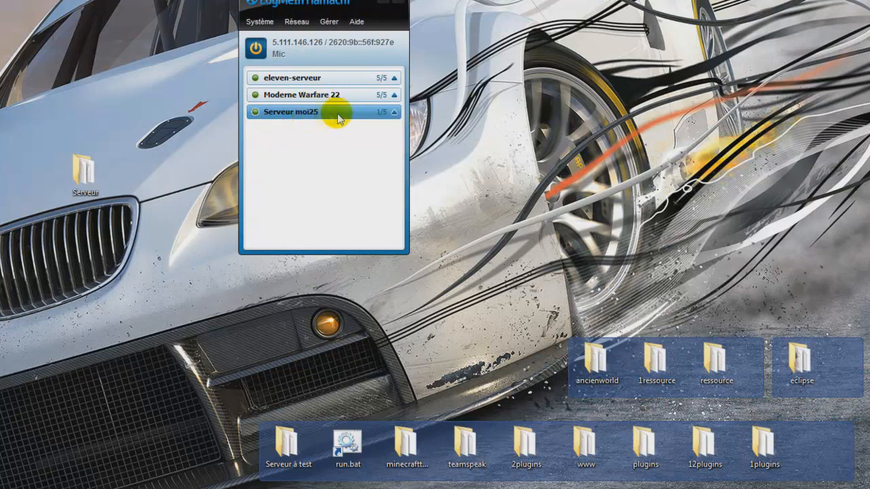
left_click_drag(355, 3, 335, 10)
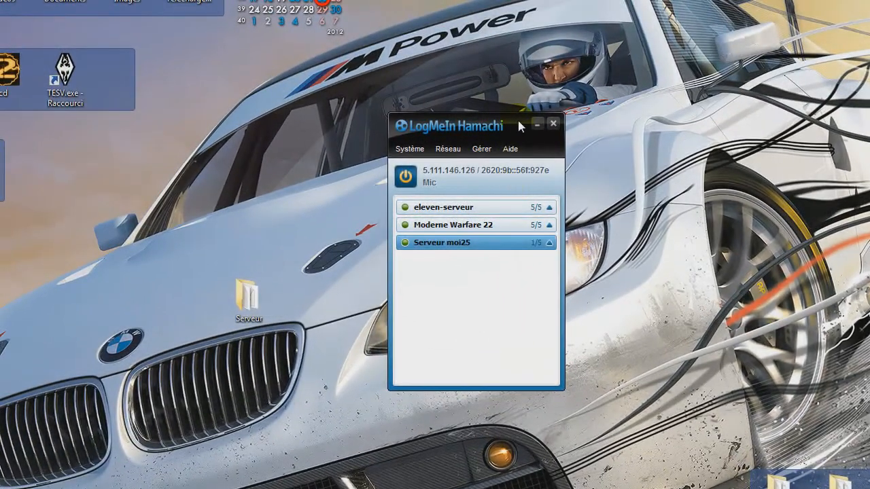
left_click_drag(519, 124, 514, 147)
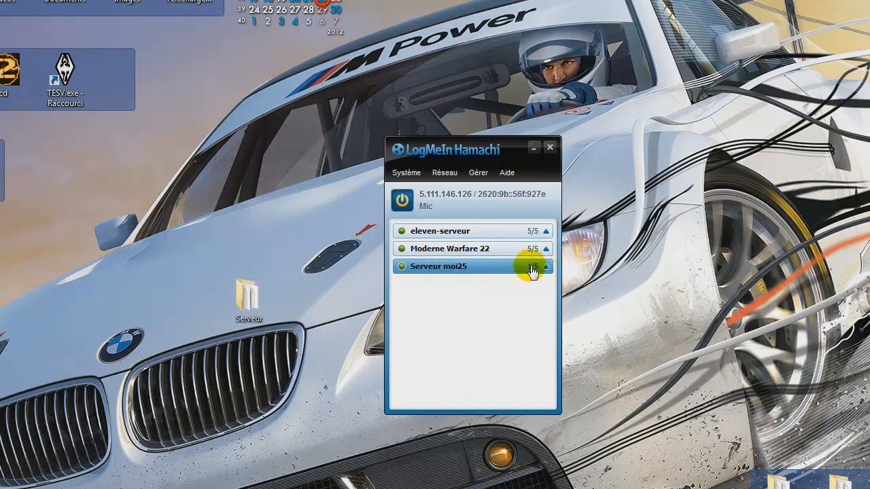
Step: Examine the network ID and password fields used to join an existing Hamachi network, and cancel without joining
left_click(445, 173)
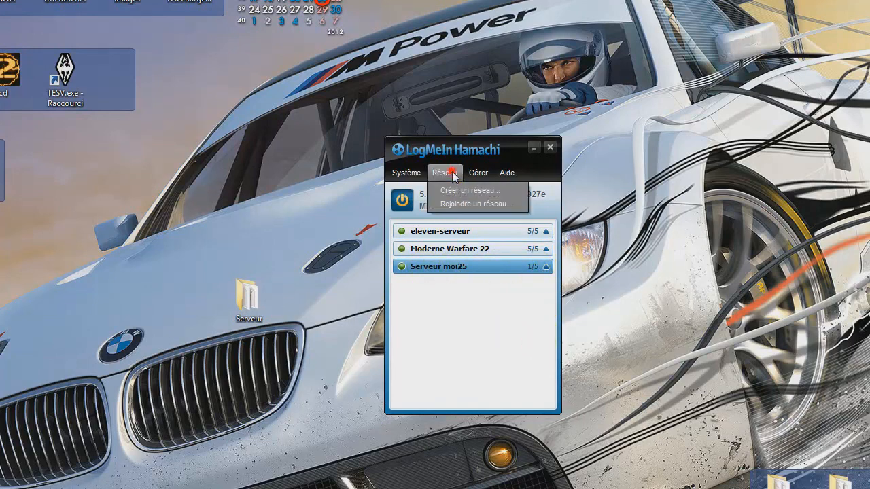
left_click(494, 306)
left_click_drag(492, 139, 483, 97)
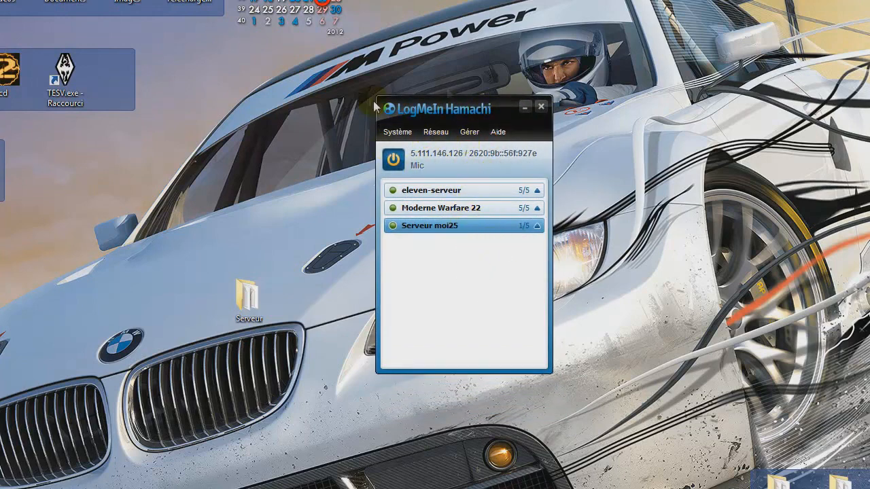
left_click_drag(447, 115, 449, 147)
left_click(439, 164)
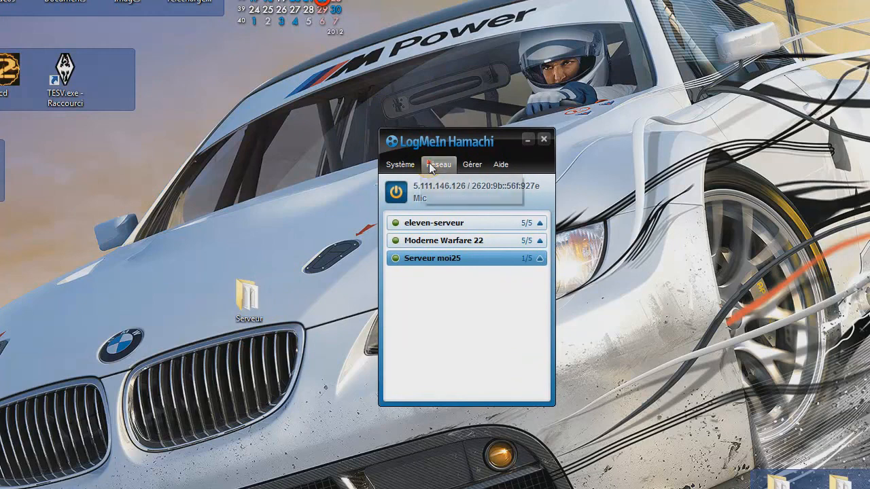
left_click(446, 196)
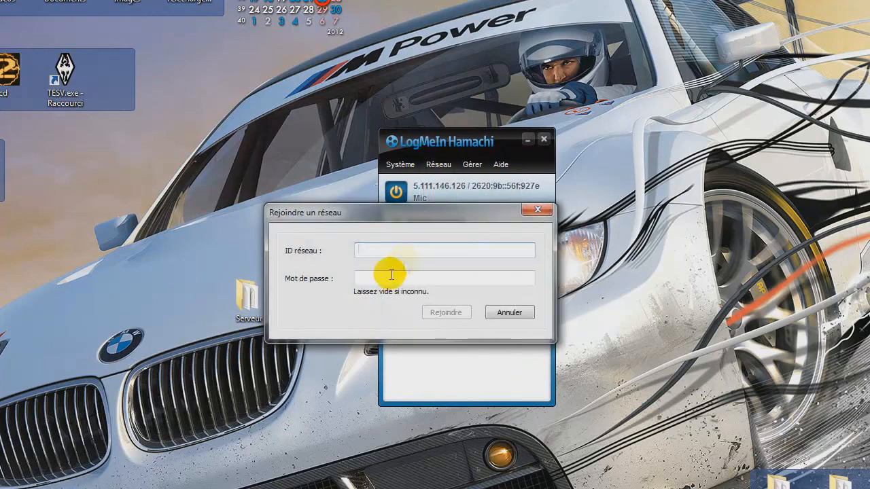
left_click_drag(332, 213, 384, 288)
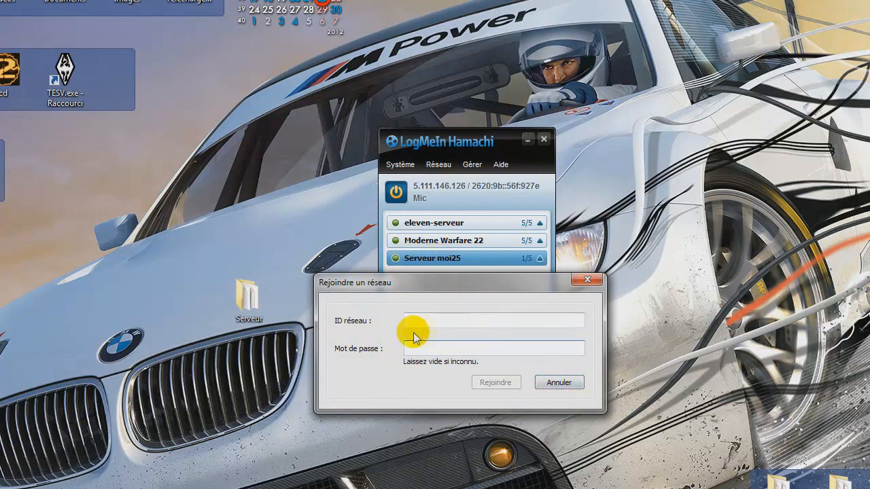
left_click(558, 384)
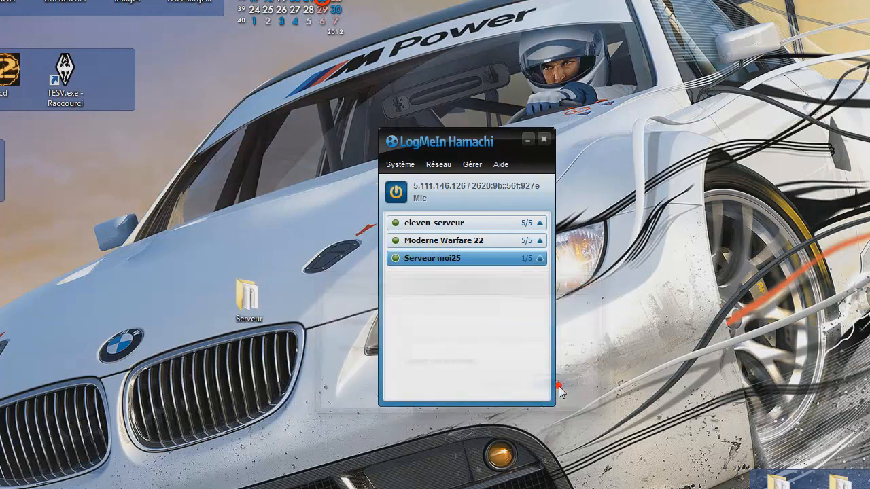
Step: Minimize Hamachi and open the advanced settings of the Windows Firewall from the Control Panel's system and security category
left_click_drag(475, 136, 419, 124)
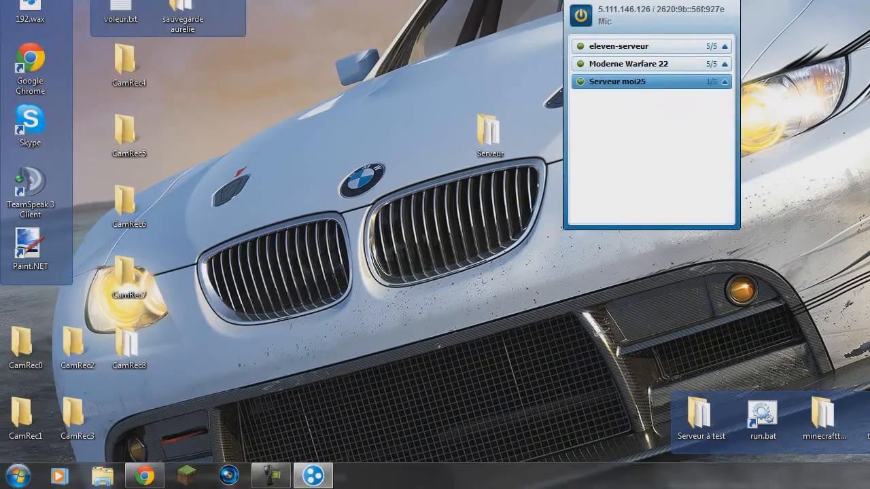
left_click(472, 128)
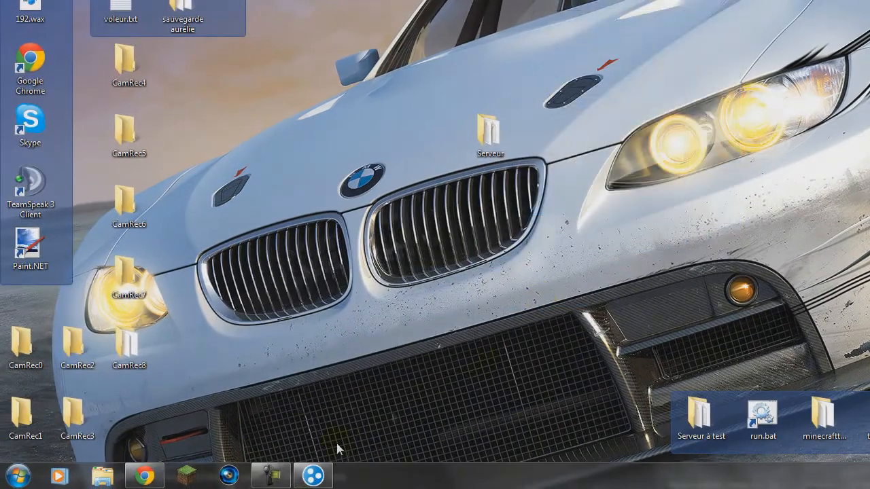
left_click(16, 477)
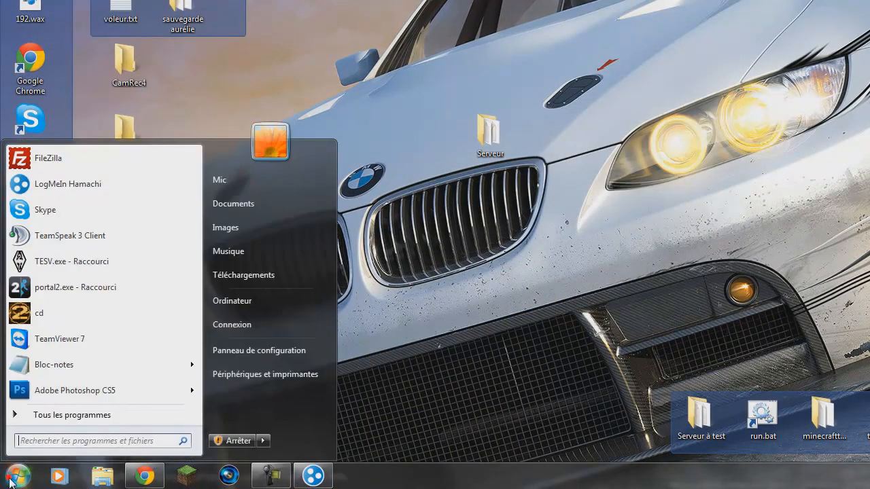
left_click(267, 355)
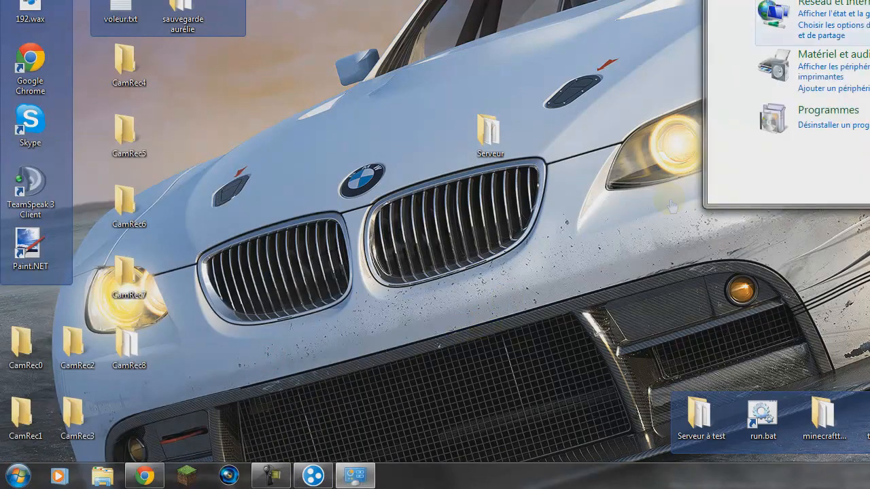
left_click_drag(863, 0, 568, 0)
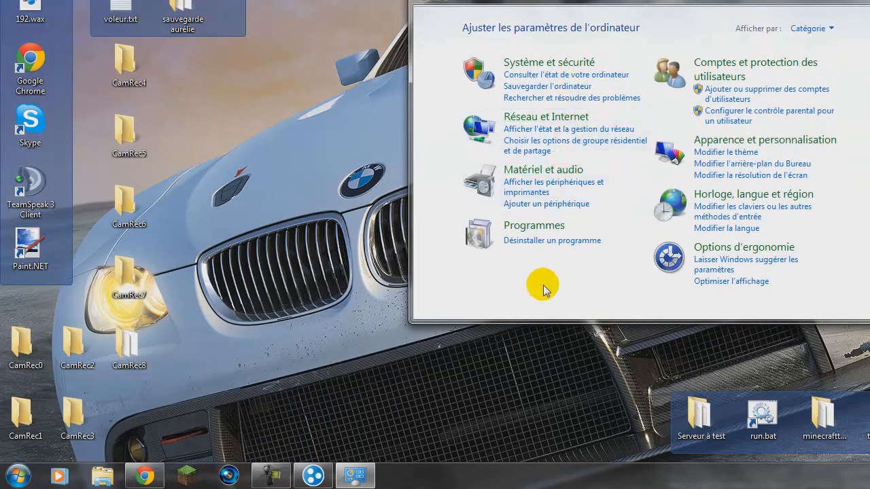
left_click(537, 66)
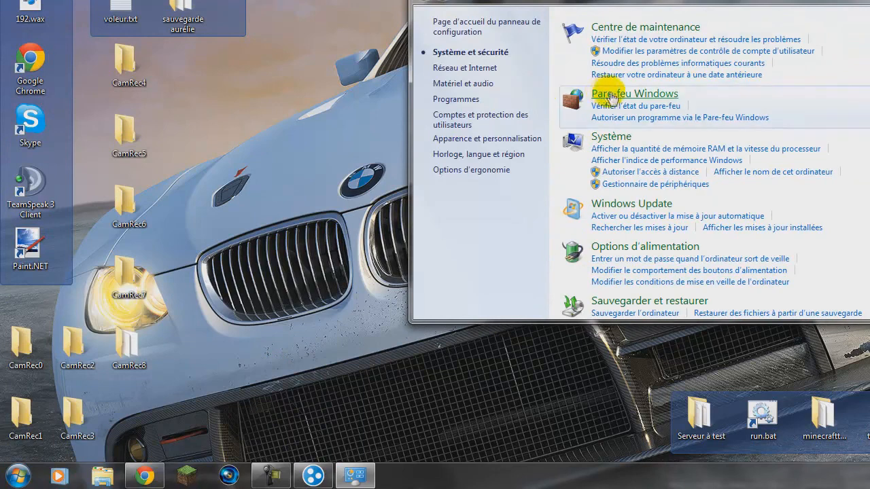
left_click(617, 95)
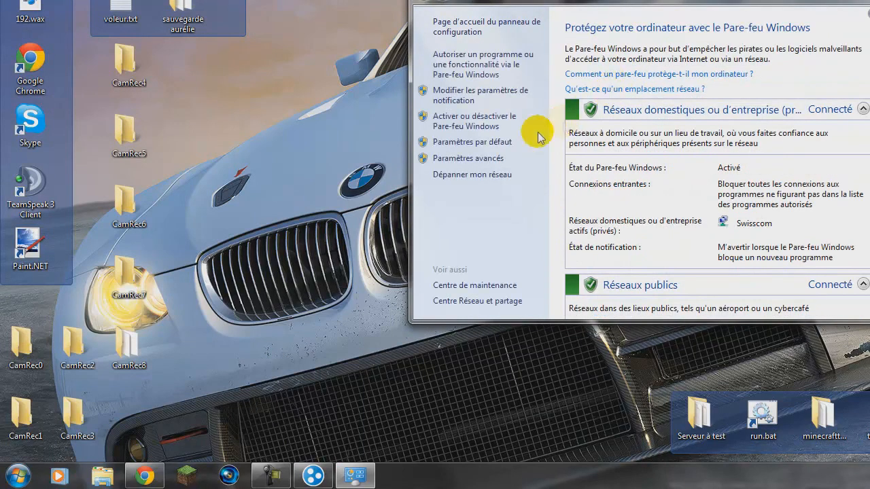
left_click(460, 160)
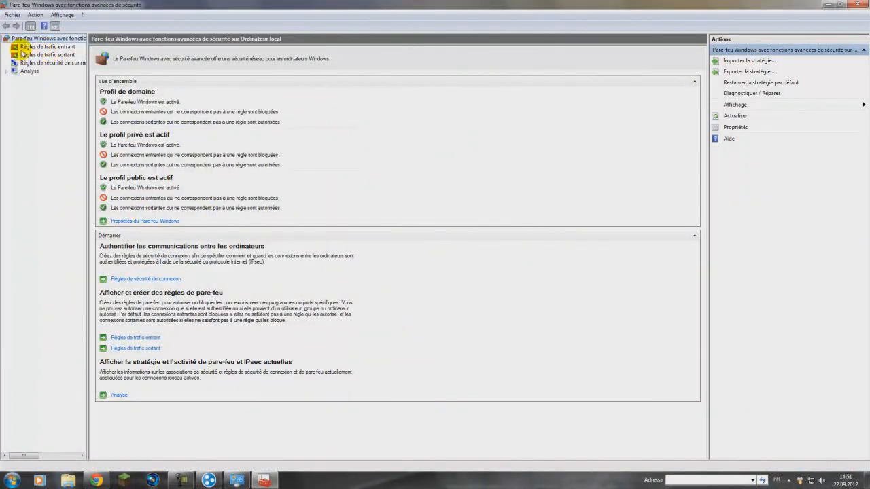
Step: Start a new inbound firewall rule, reposition its wizard window, and choose Port as the rule type
left_click(49, 47)
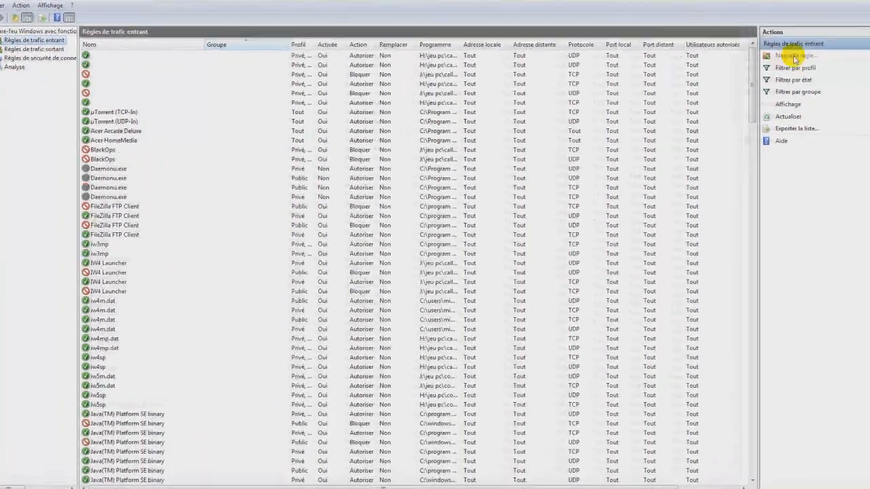
left_click(741, 61)
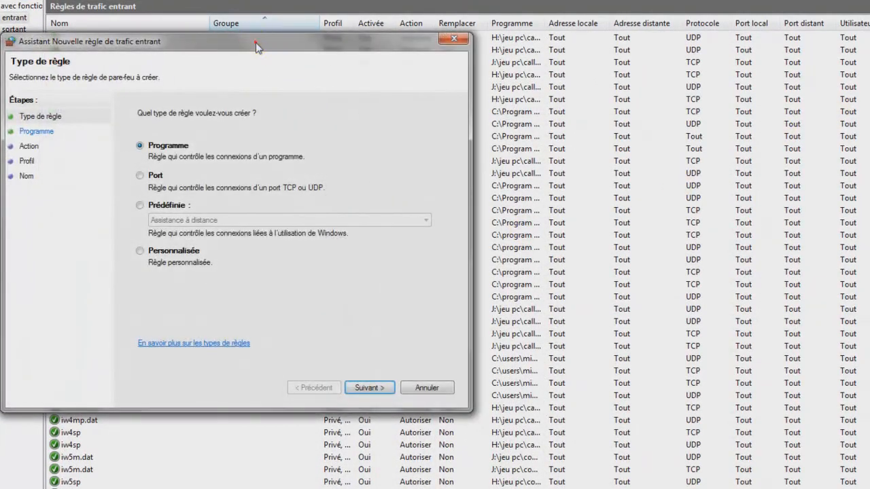
left_click_drag(255, 42, 586, 118)
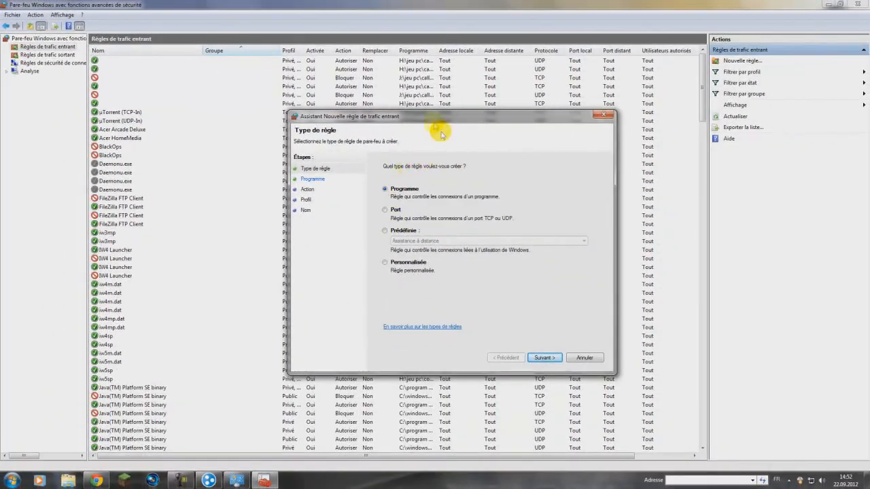
left_click_drag(438, 117, 460, 108)
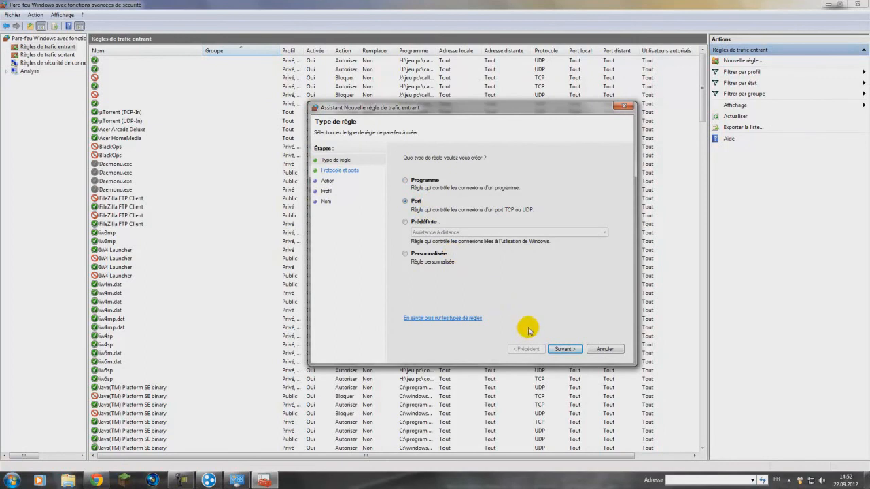
left_click(563, 349)
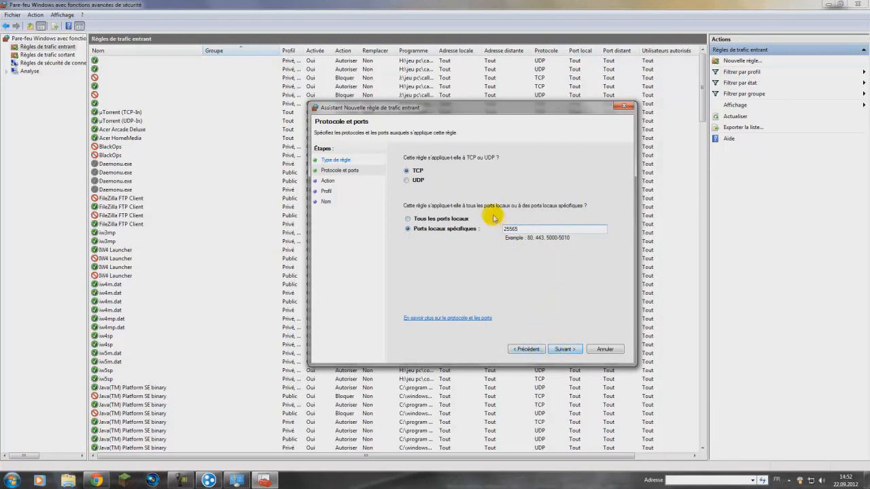
Step: Apply the inbound rule to TCP on specific local port 25565, allowing the connection for the domain, private and public profiles
left_click(563, 348)
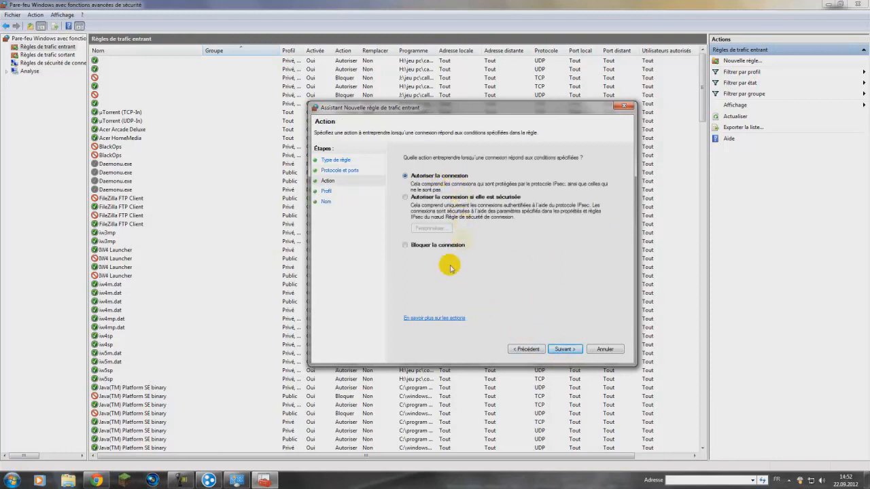
left_click(570, 349)
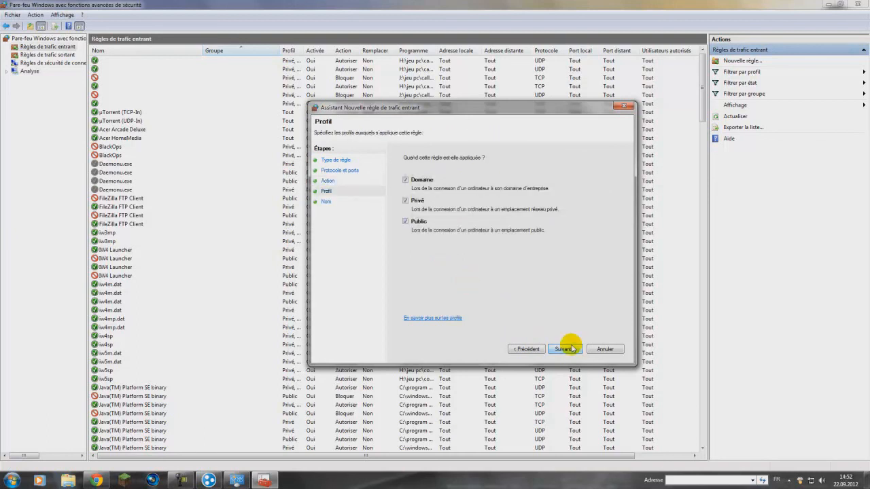
left_click(565, 350)
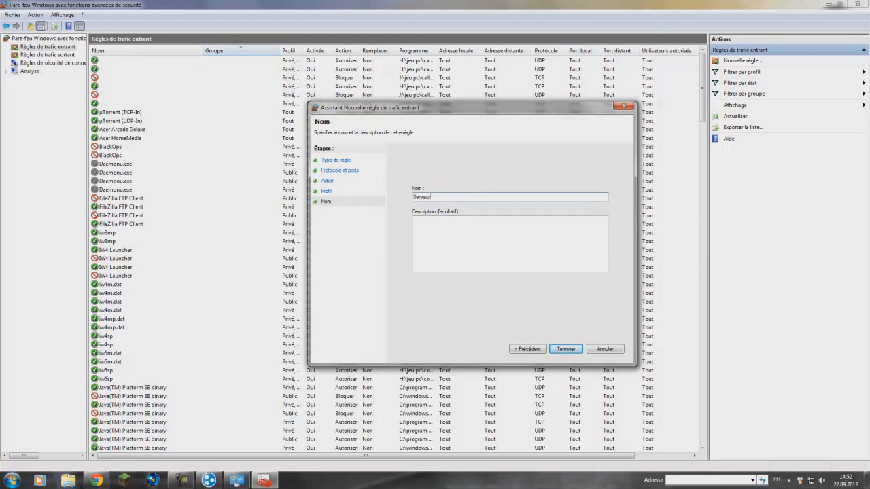
Step: Recheck the rule's action and protocol settings, then create it under the name ServeurTCP and copy it
left_click(329, 182)
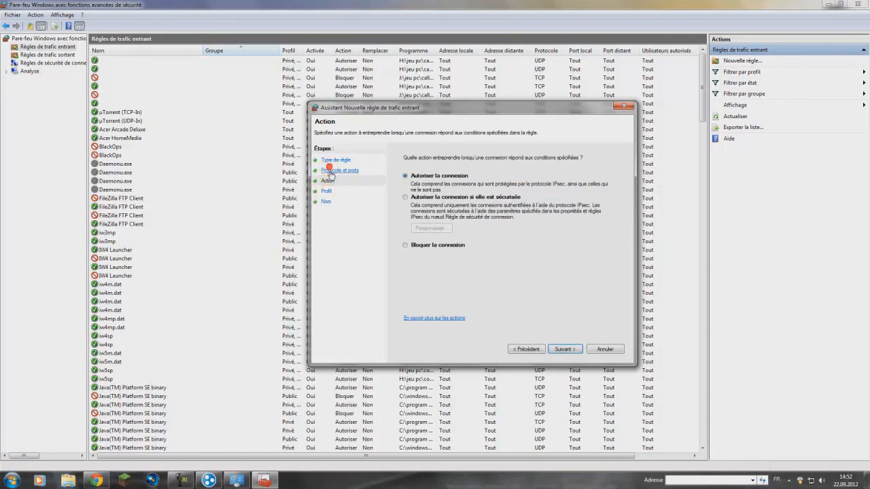
left_click(330, 170)
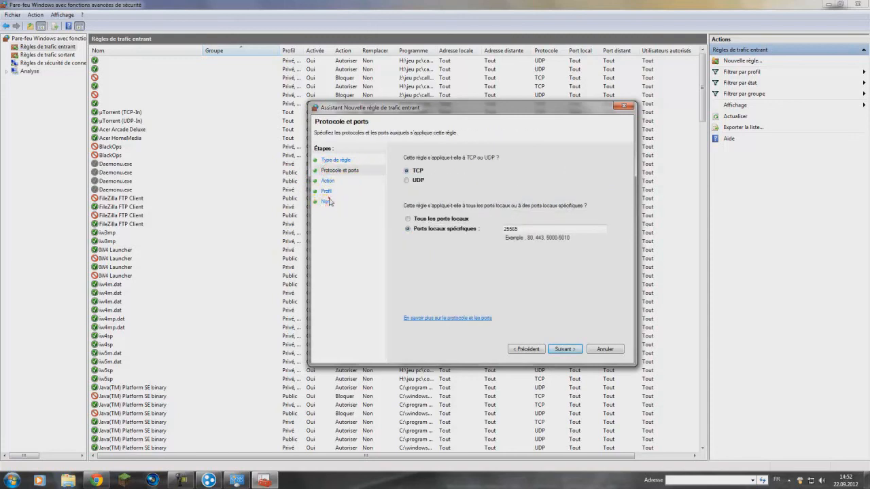
left_click(326, 202)
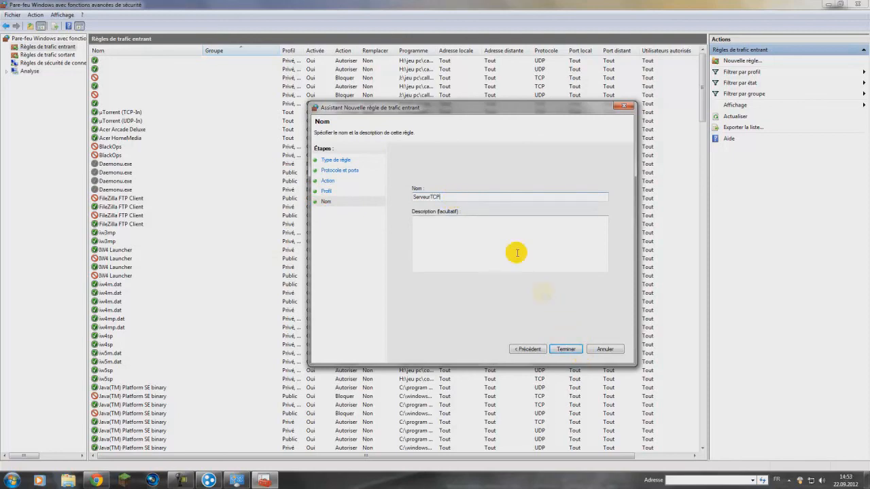
left_click(566, 349)
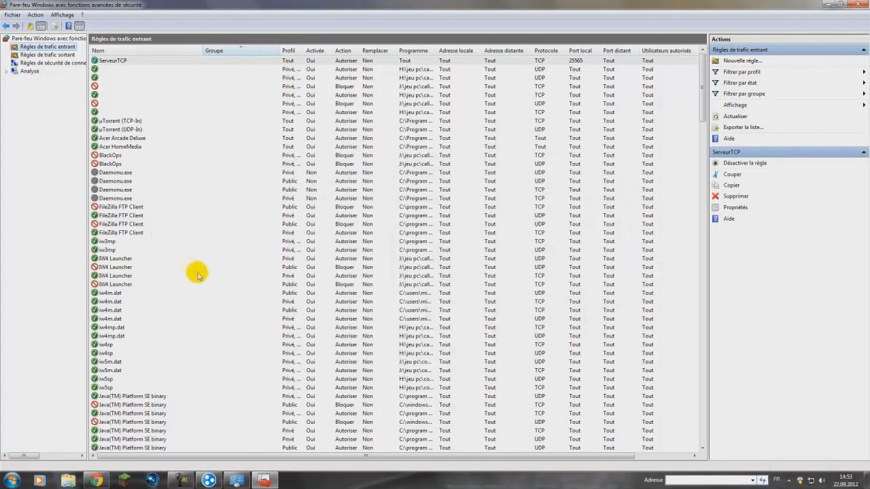
left_click(117, 61)
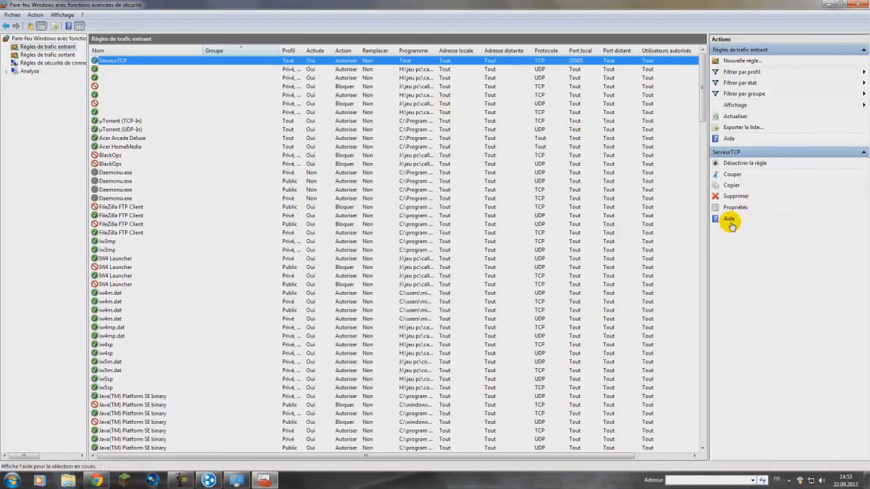
left_click(727, 187)
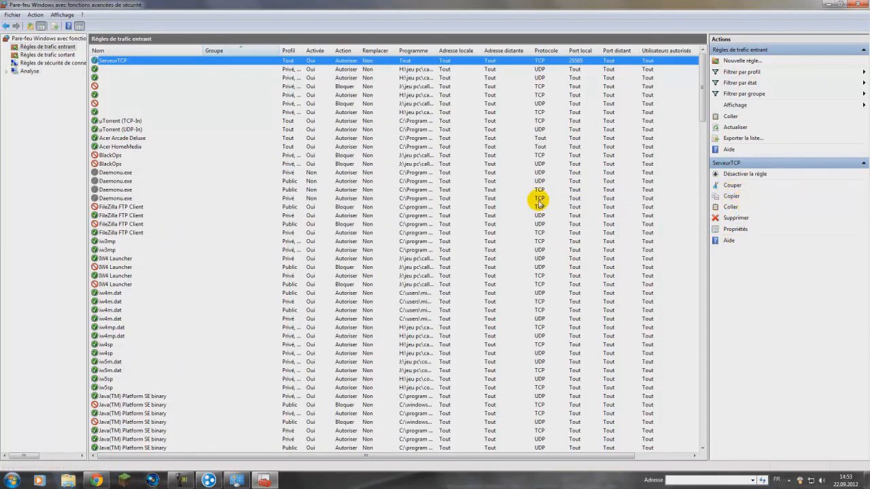
Step: Start a second inbound rule of type Port, applying it to UDP on specific local port 25565
left_click(762, 62)
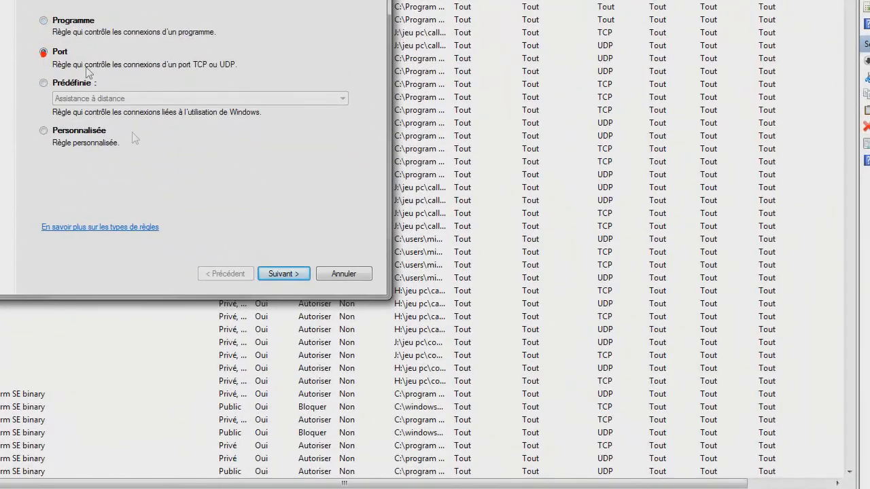
left_click(272, 273)
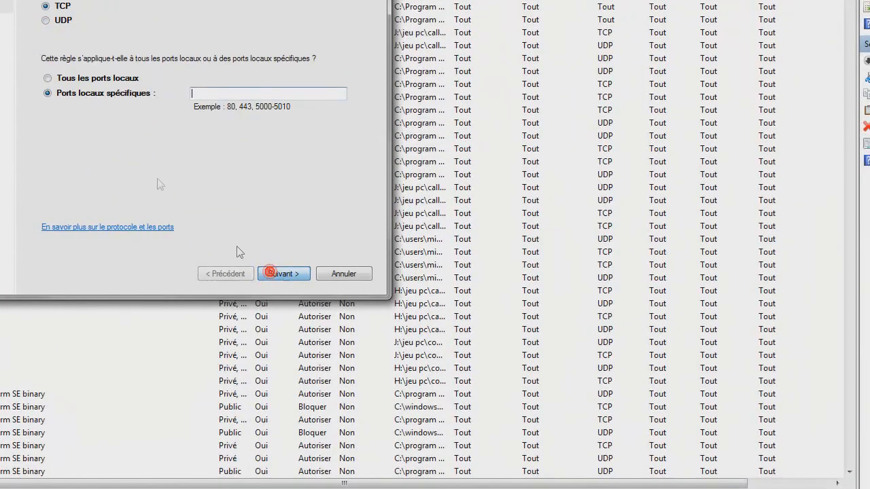
left_click(47, 22)
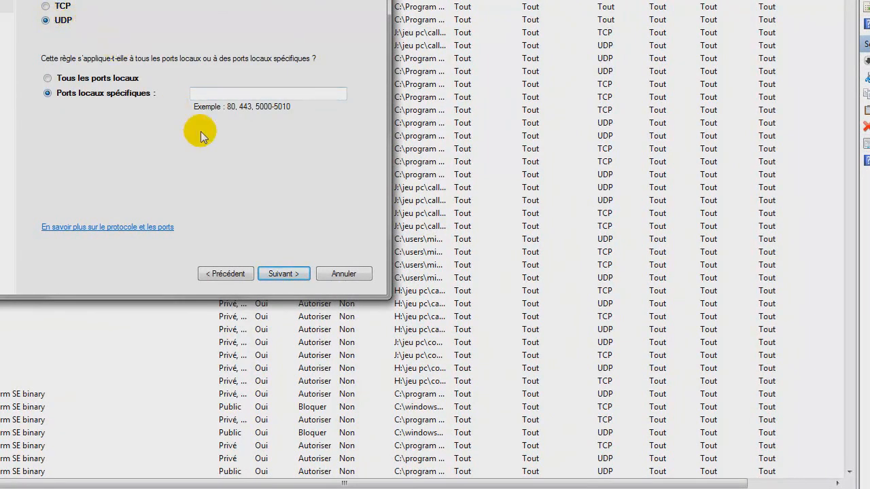
left_click(208, 96)
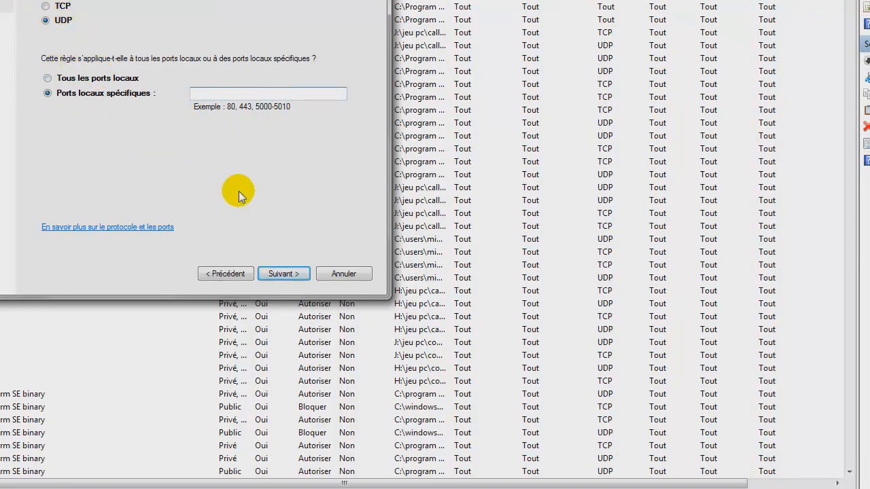
type("25565")
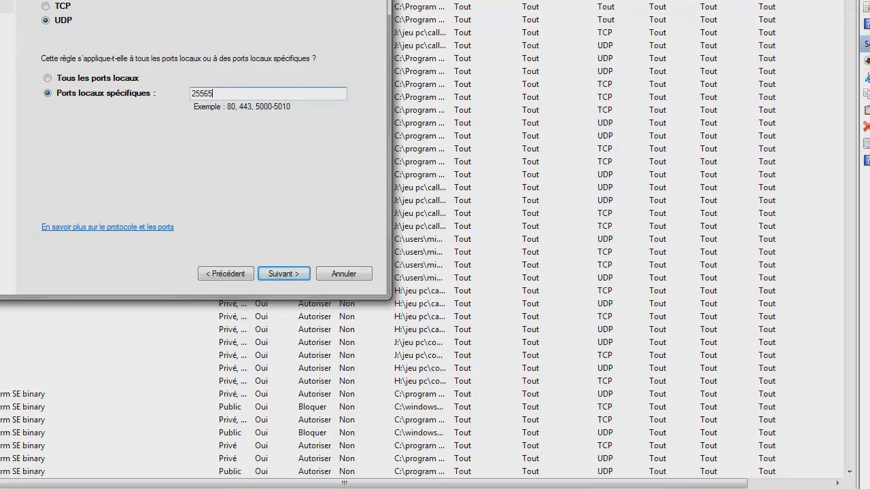
left_click(284, 273)
Step: Allow the UDP connection for all three profiles and create the inbound rule with the name serveurUDP
left_click(284, 273)
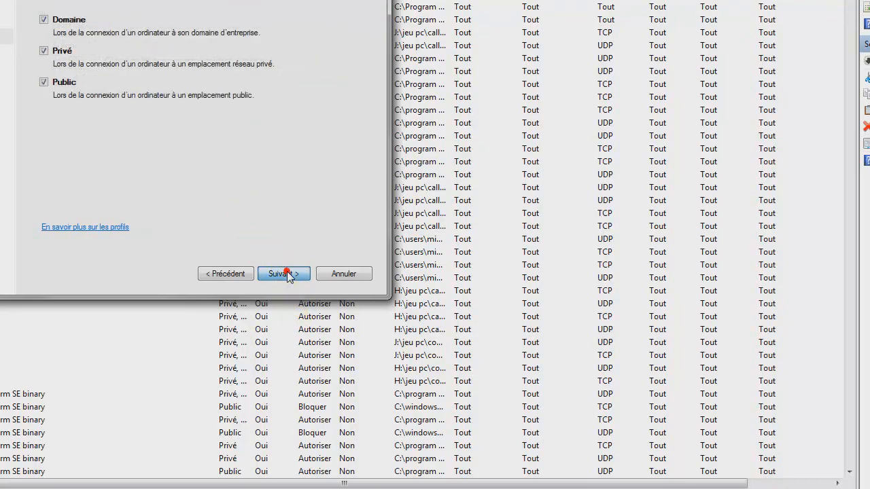
left_click(284, 273)
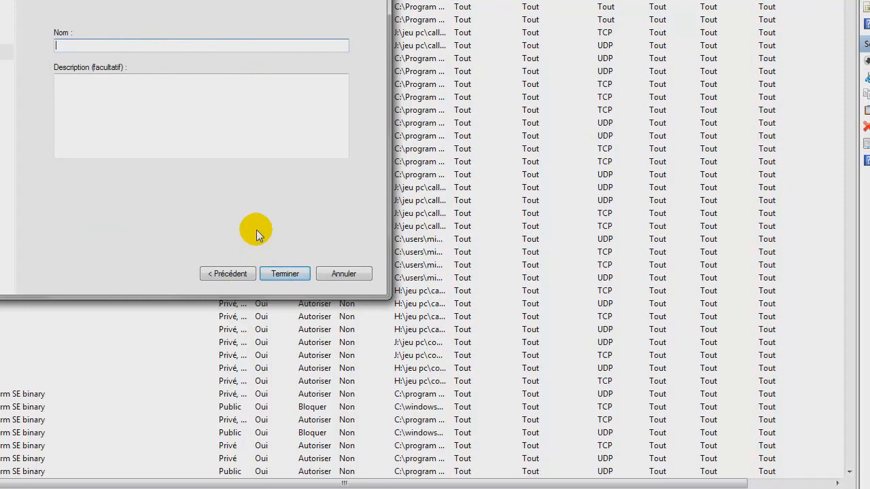
type("serveurUDP")
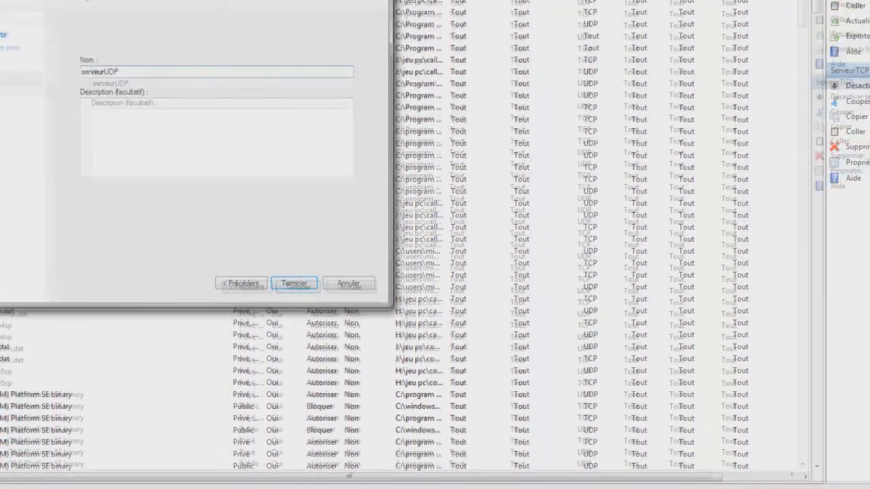
left_click(285, 274)
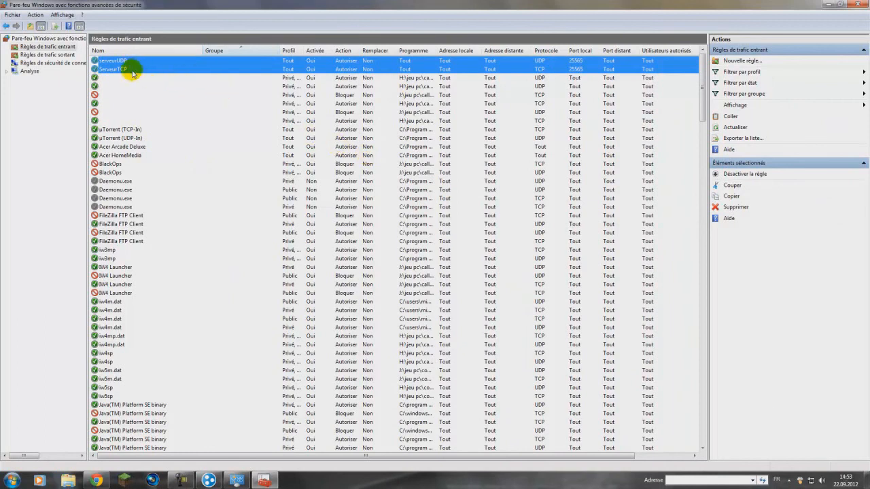
Step: Start a new outbound rule of type Port, applying it to TCP on specific remote port 25565
left_click(30, 55)
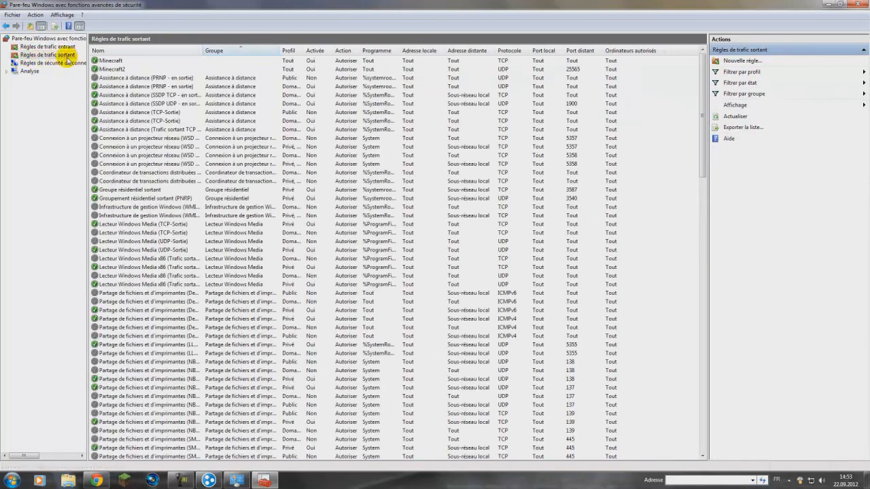
left_click(745, 61)
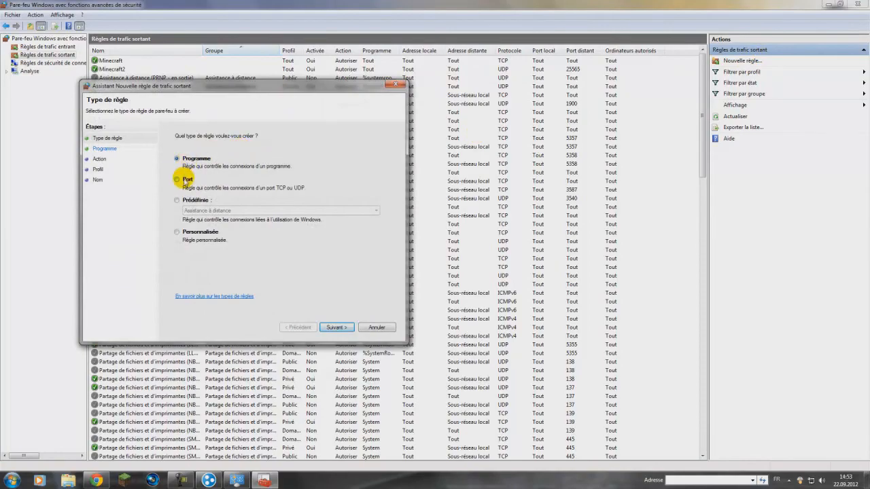
left_click(184, 180)
left_click(336, 327)
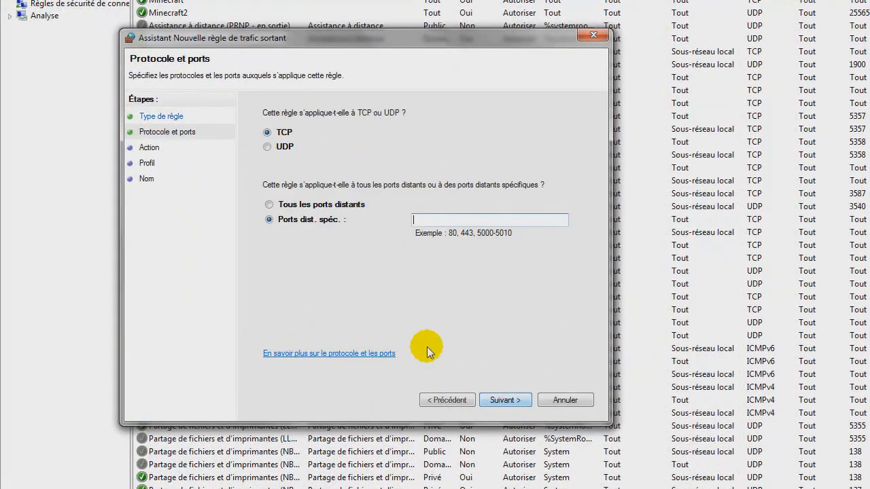
left_click(428, 220)
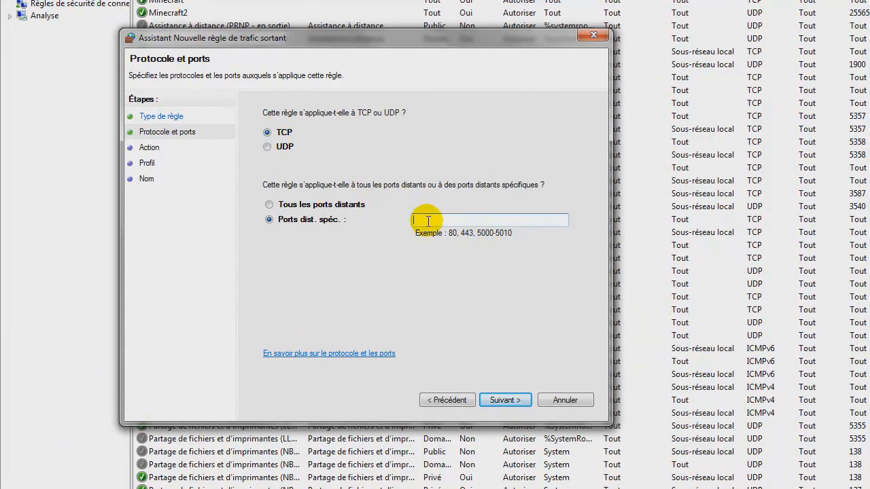
type("255")
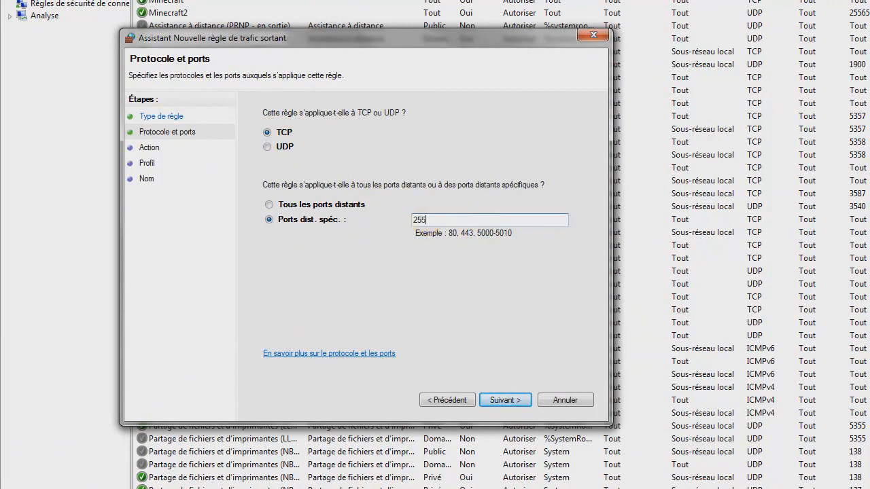
type("65")
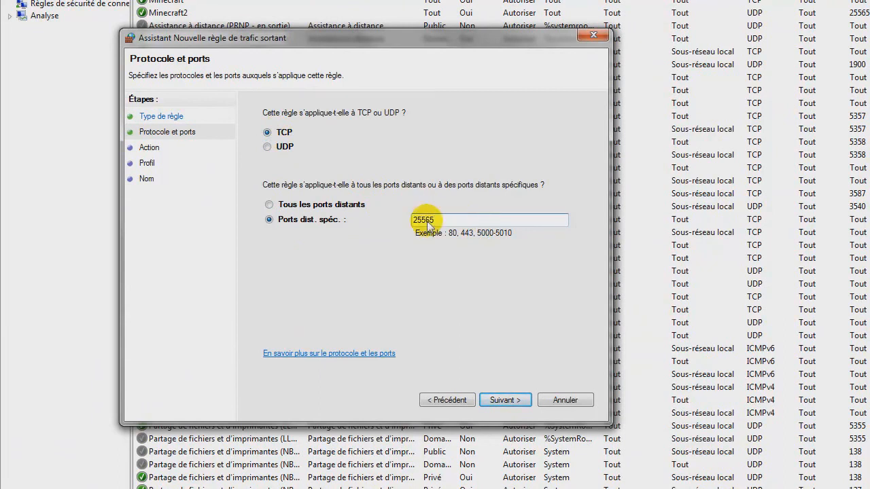
left_click(506, 399)
Step: Allow the outbound TCP connection for the domain, private and public profiles, and create the rule with the name ServeurTCP
left_click(307, 140)
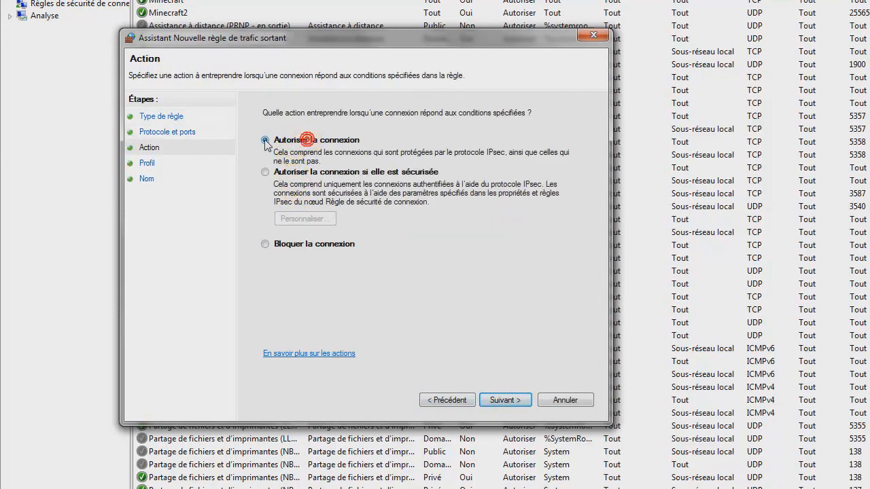
left_click(506, 399)
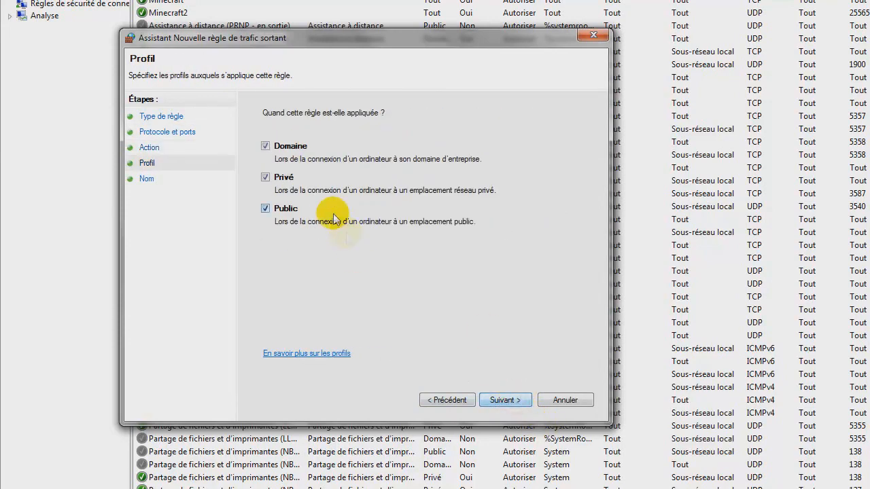
left_click(506, 401)
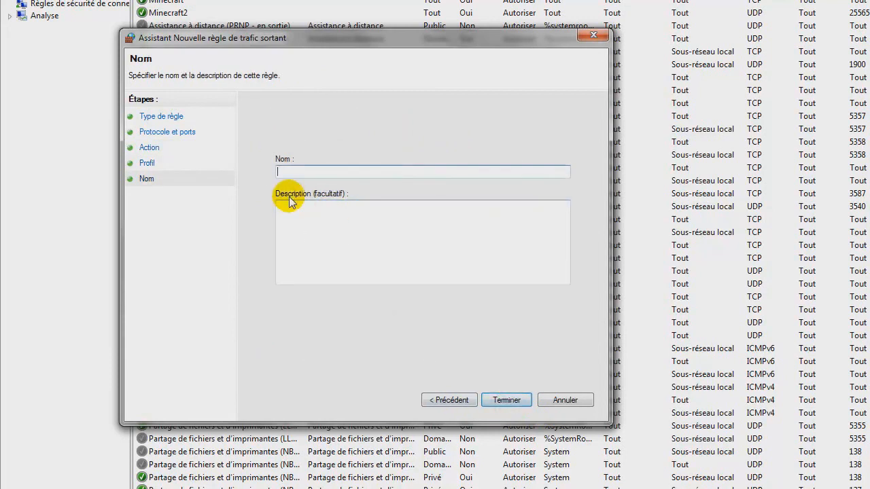
type("ServeurTCP")
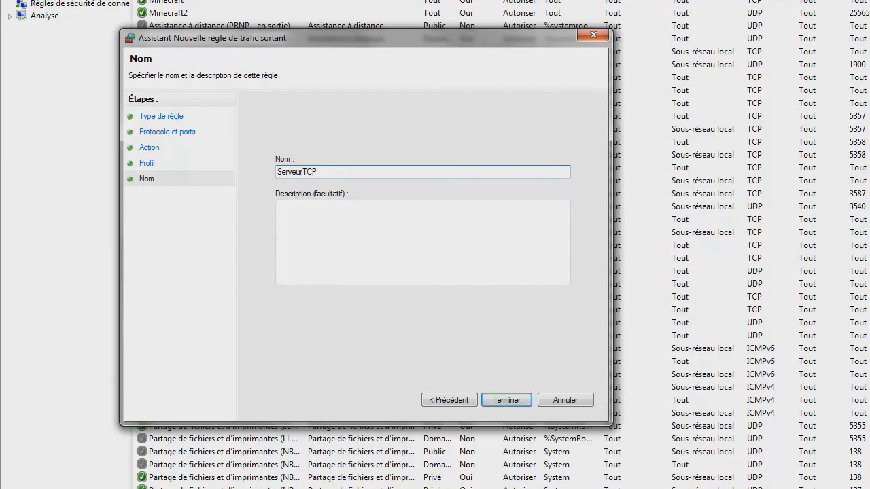
key("Return")
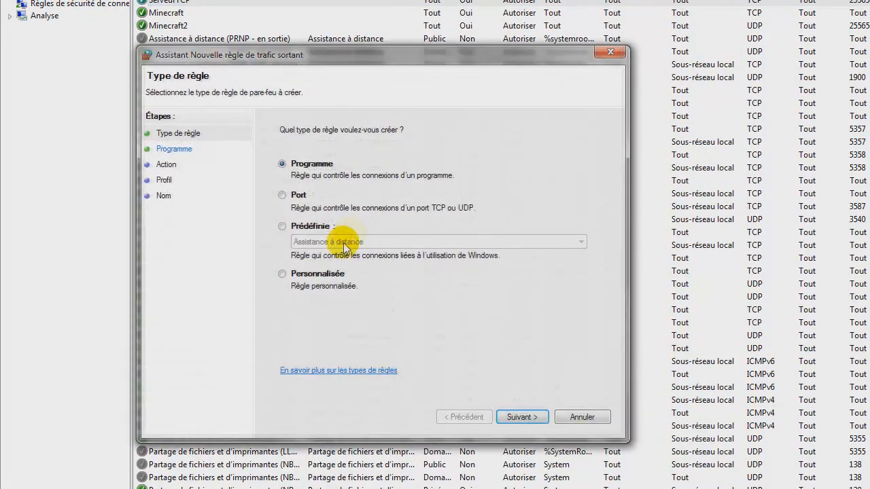
Step: Set the second outbound rule to type Port, applying it to UDP on specific remote port 25565
left_click(292, 201)
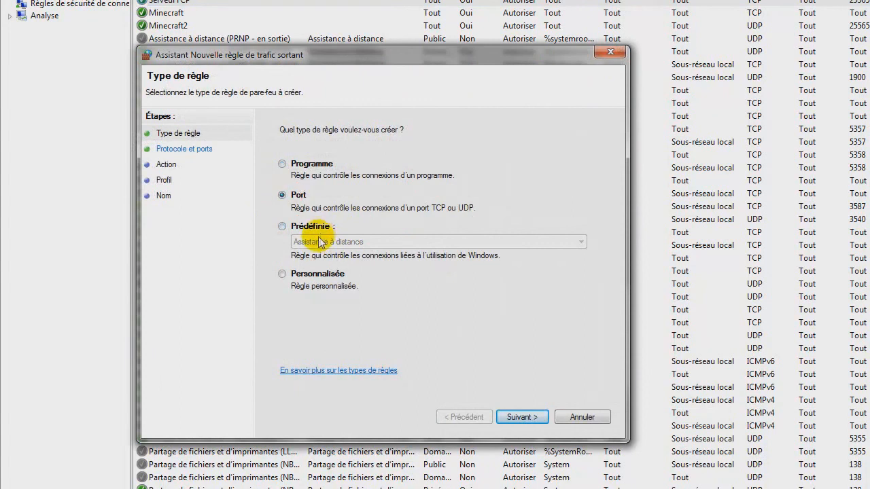
left_click(517, 417)
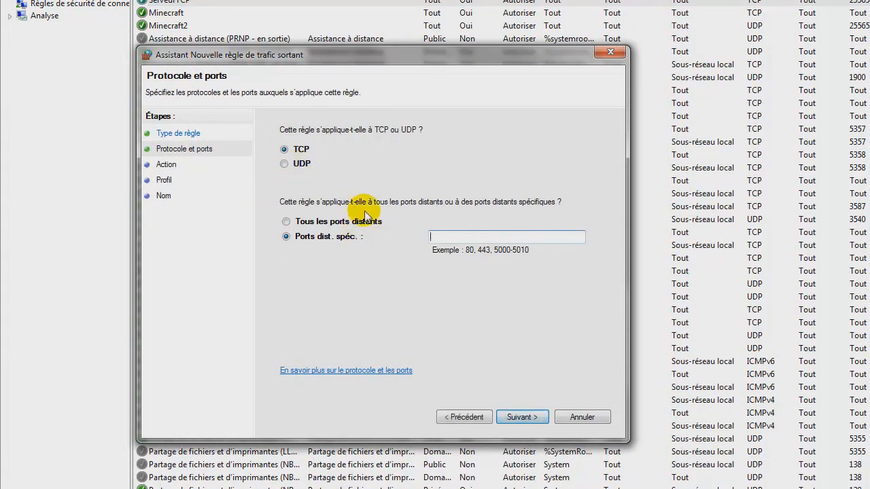
left_click(294, 163)
left_click(447, 237)
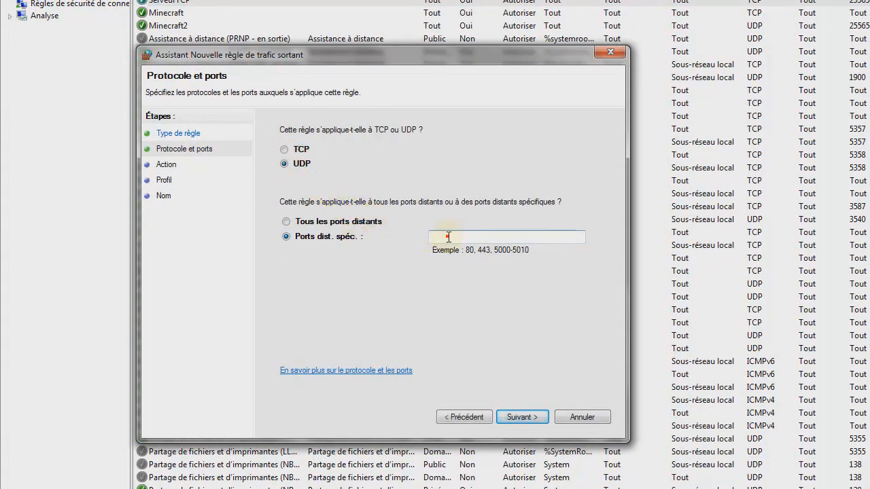
type("25565")
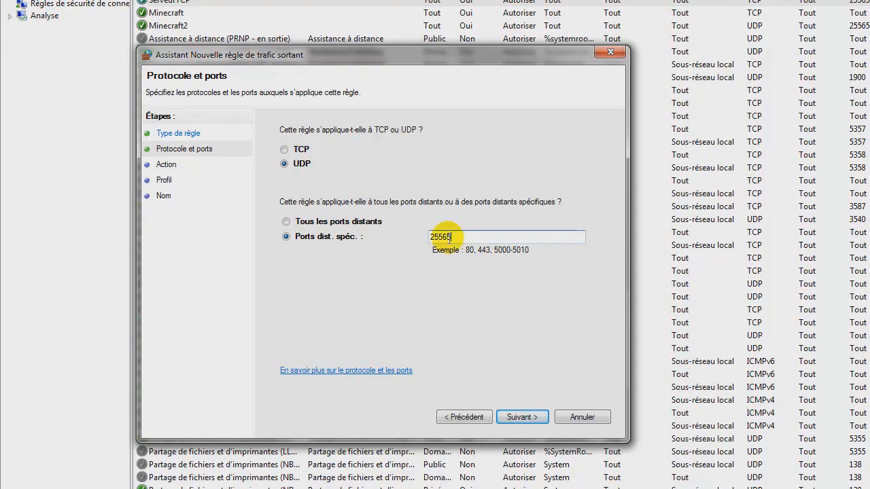
left_click(522, 416)
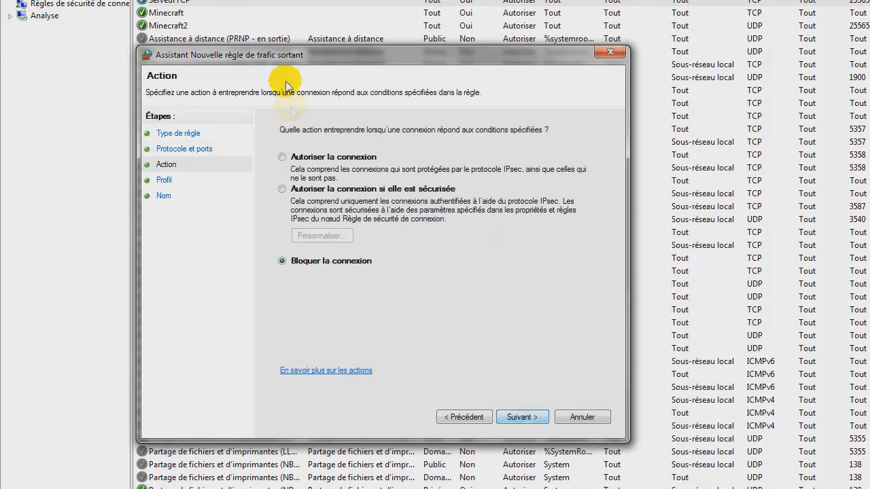
Step: Allow the outbound UDP connection for all three profiles, create the rule with the name ServeurUDP, and close the firewall windows
left_click(295, 158)
left_click(518, 417)
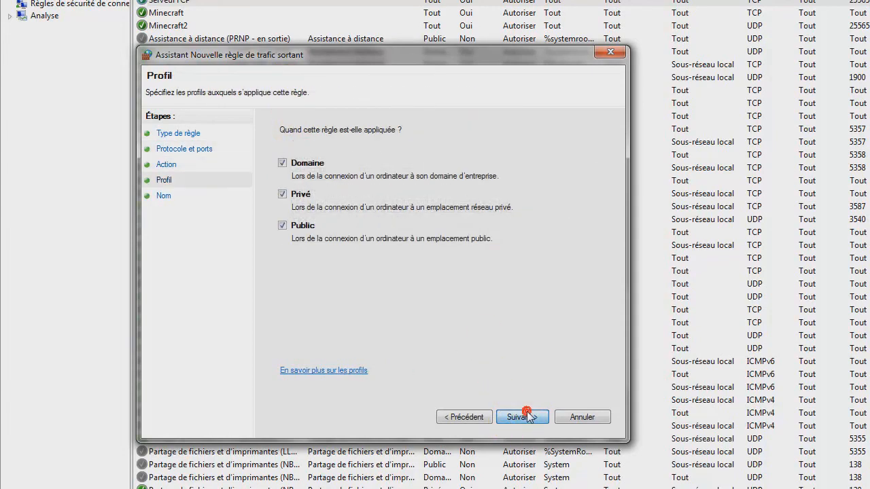
left_click(519, 417)
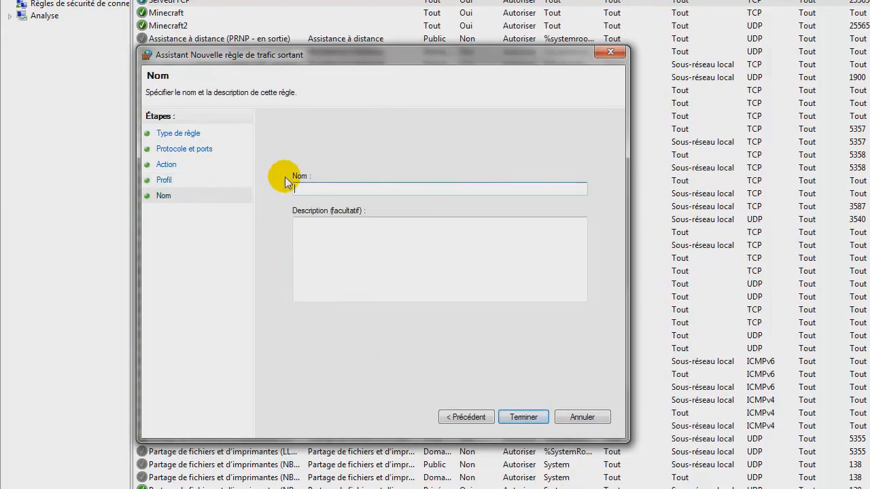
type("ServeurUDP")
key("Return")
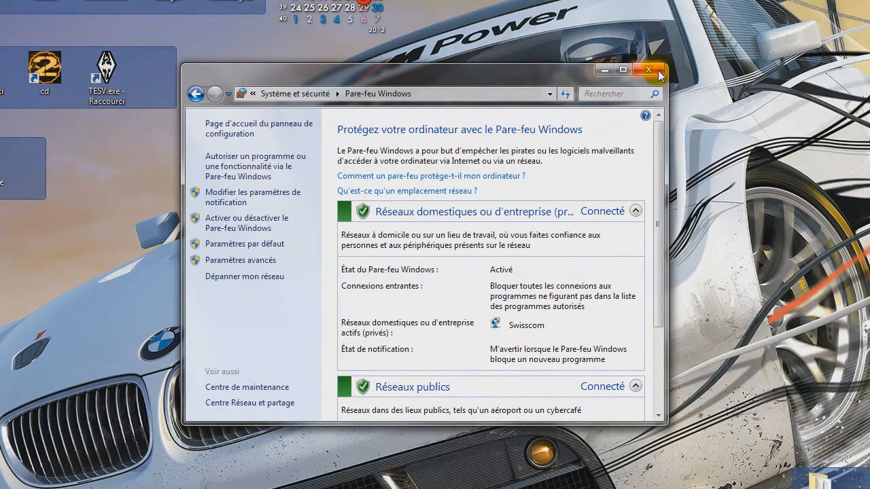
left_click(658, 73)
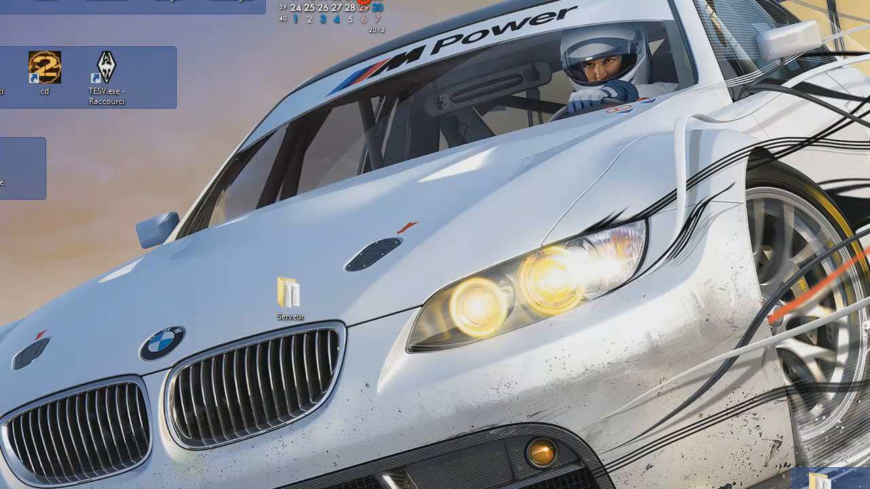
left_click_drag(446, 123, 646, 101)
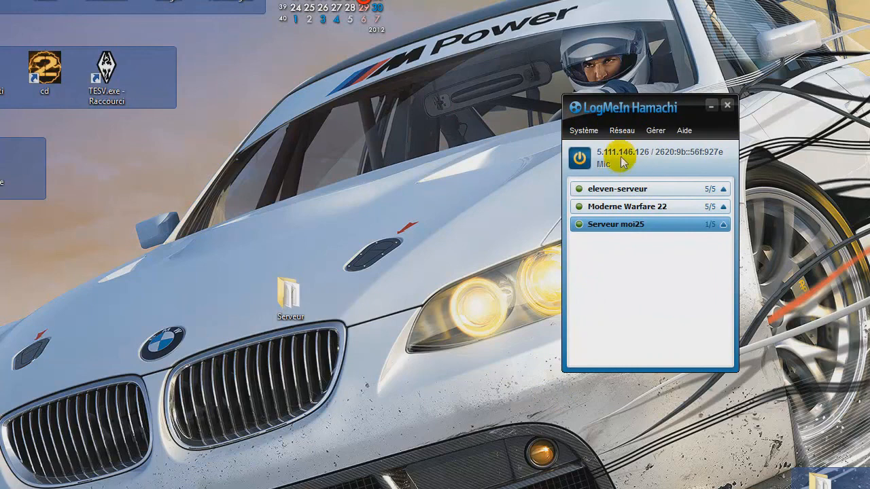
left_click_drag(609, 106, 438, 115)
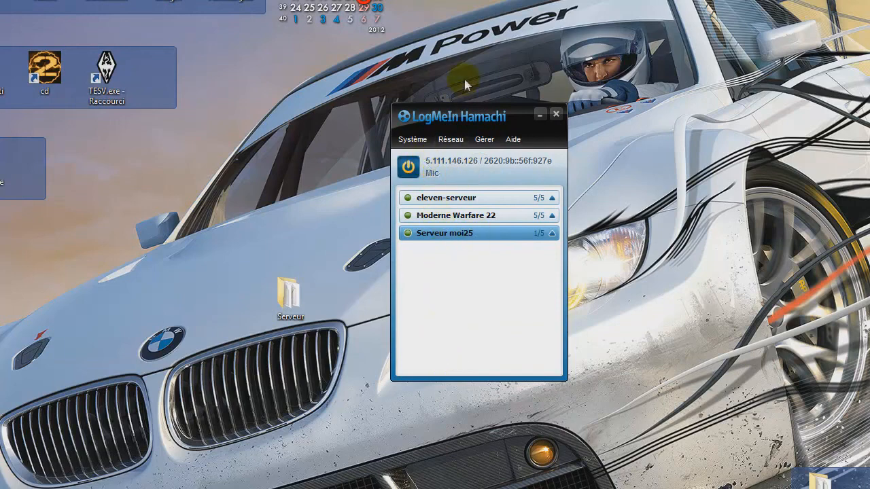
left_click_drag(466, 115, 520, 116)
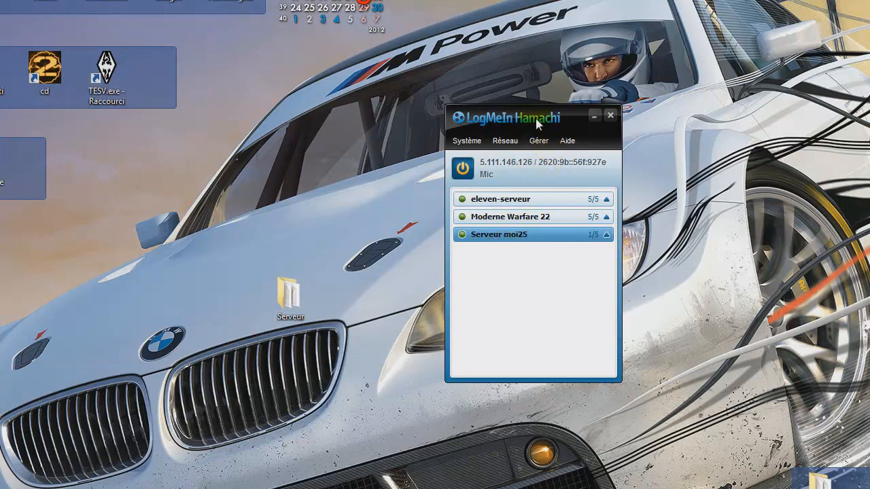
left_click_drag(536, 121, 604, 125)
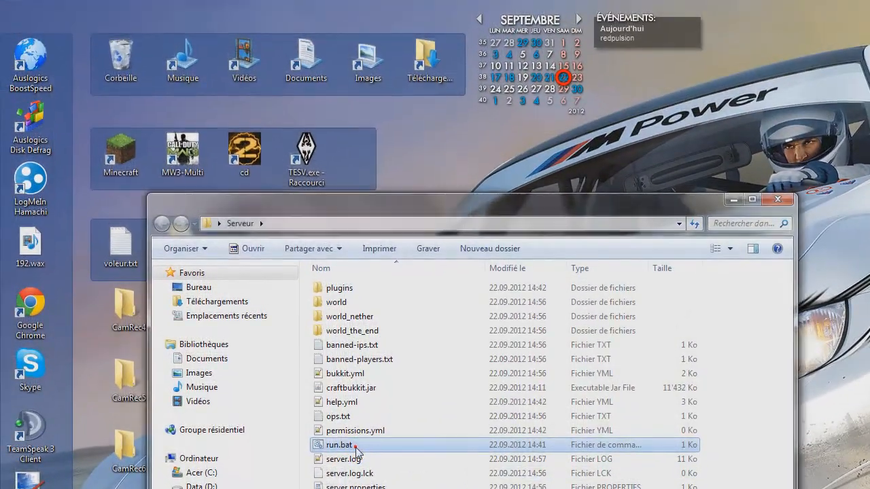
Step: Start the server with run.bat from the Serveur folder and join it in Minecraft by direct connection to the Hamachi address 5.111.146.126
double_click(341, 445)
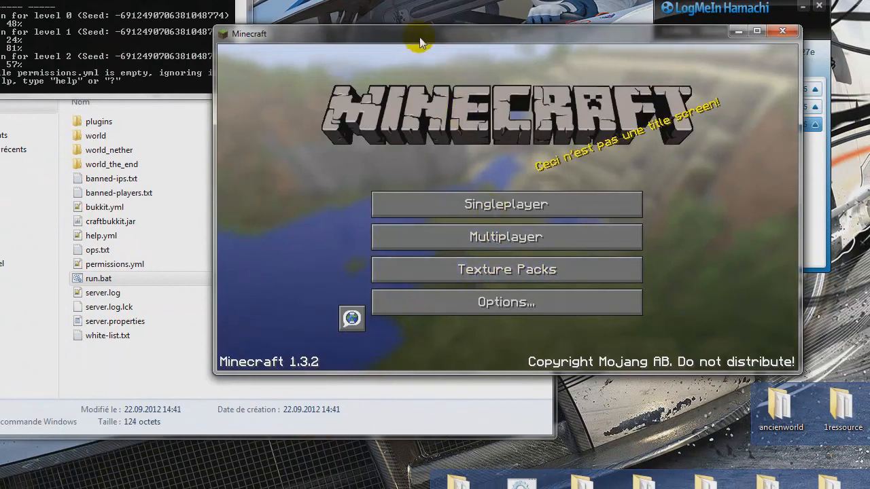
left_click_drag(415, 36, 391, 126)
left_click(468, 326)
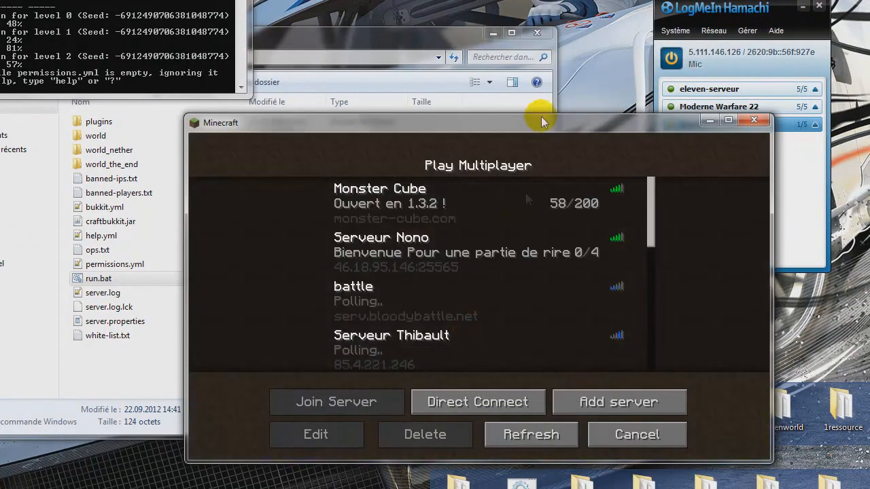
left_click_drag(537, 130, 419, 117)
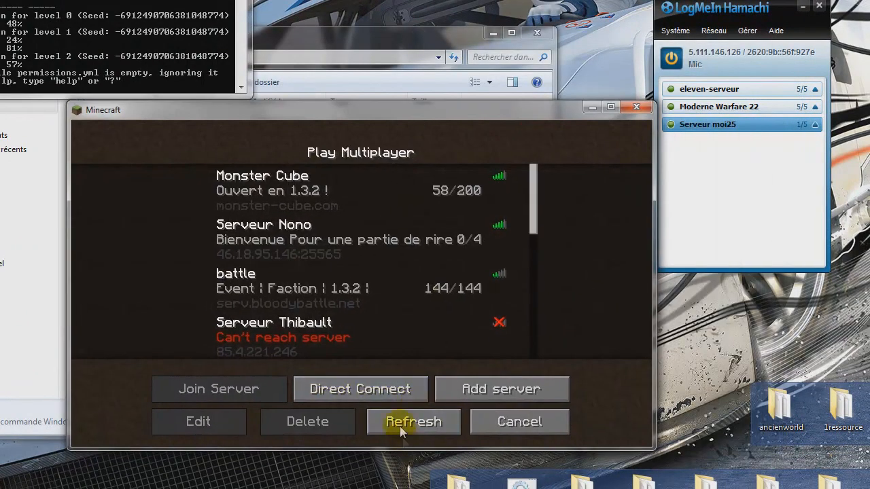
left_click(372, 390)
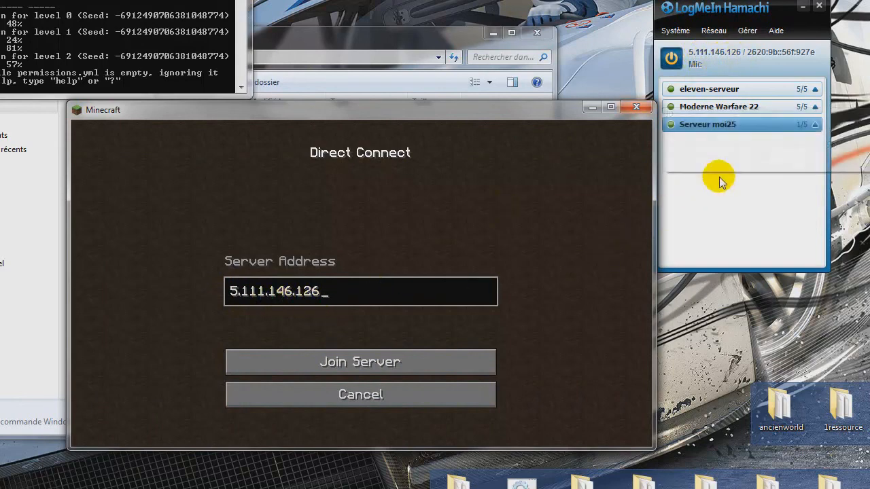
left_click(360, 374)
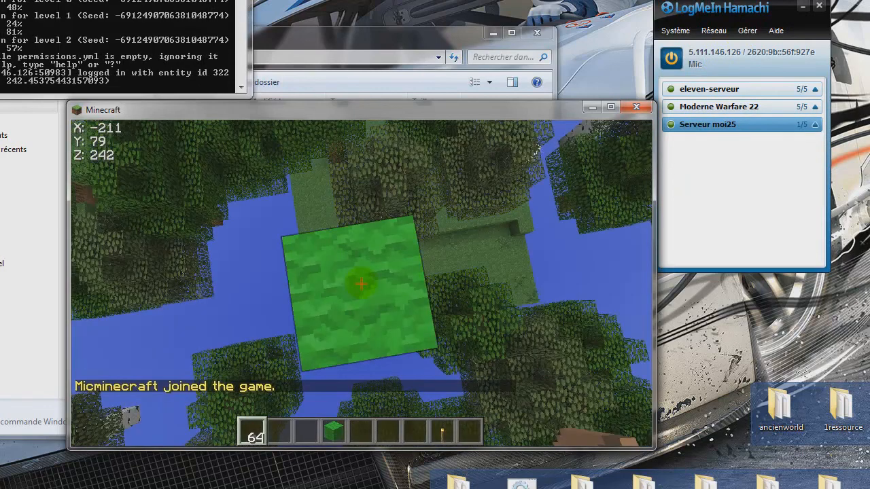
Step: Move around the forest near the green block tower in the server's world to check that the game works
key("w")
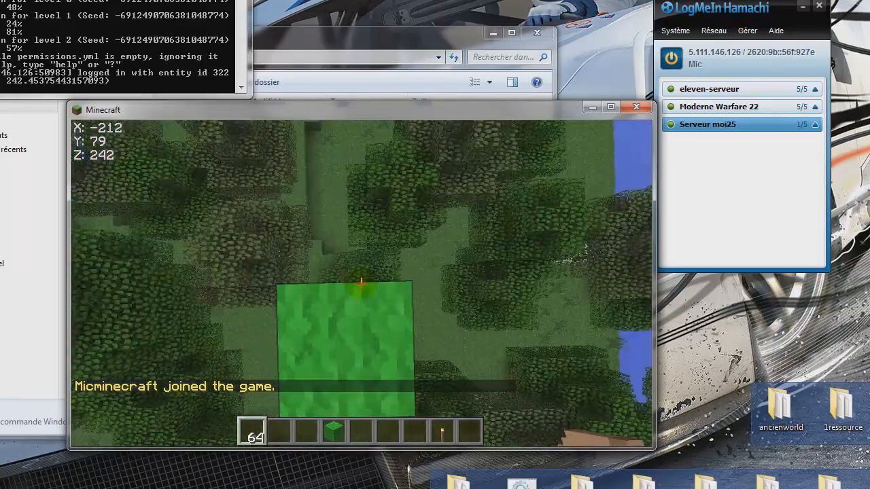
key("space")
key("space")
key("space")
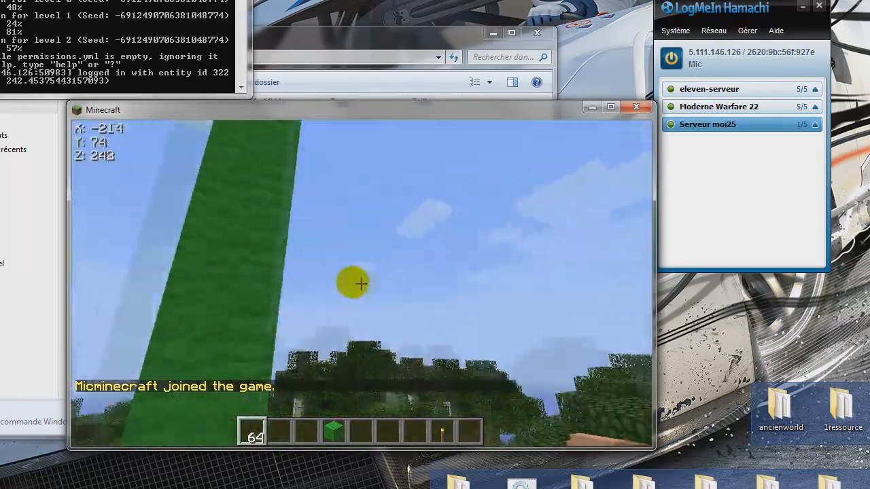
key("w")
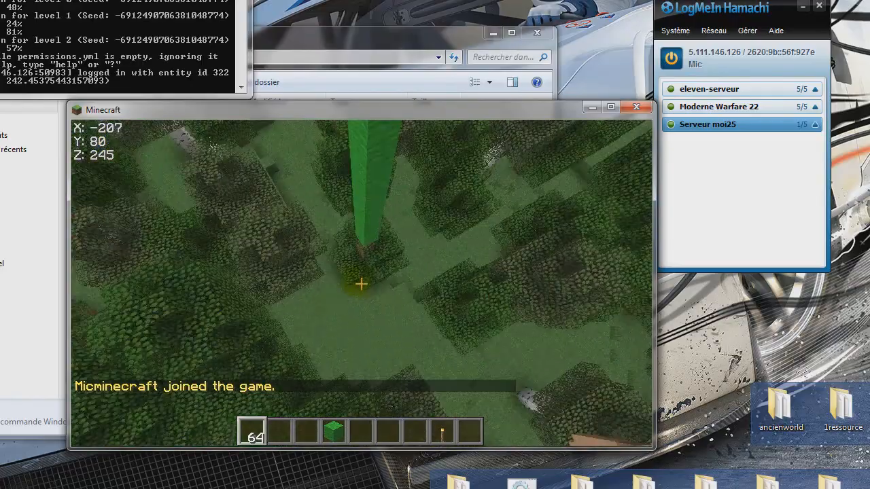
key("w")
key("space")
key("space")
key("w")
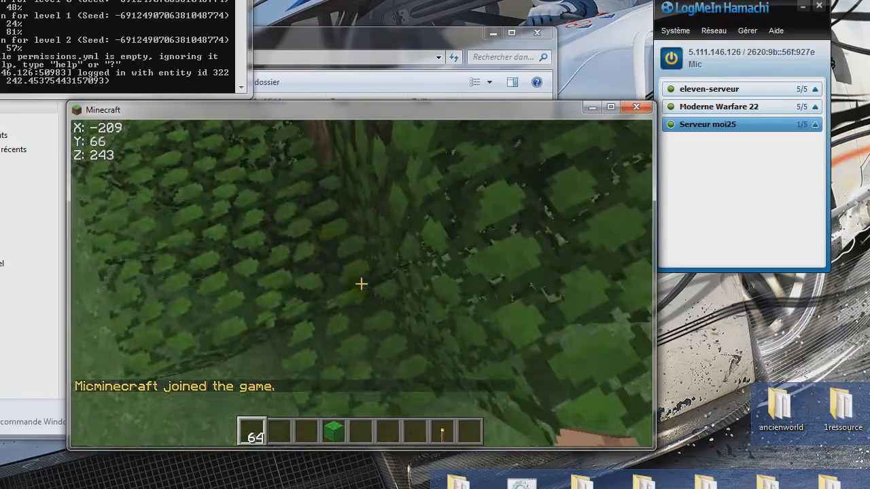
key("s")
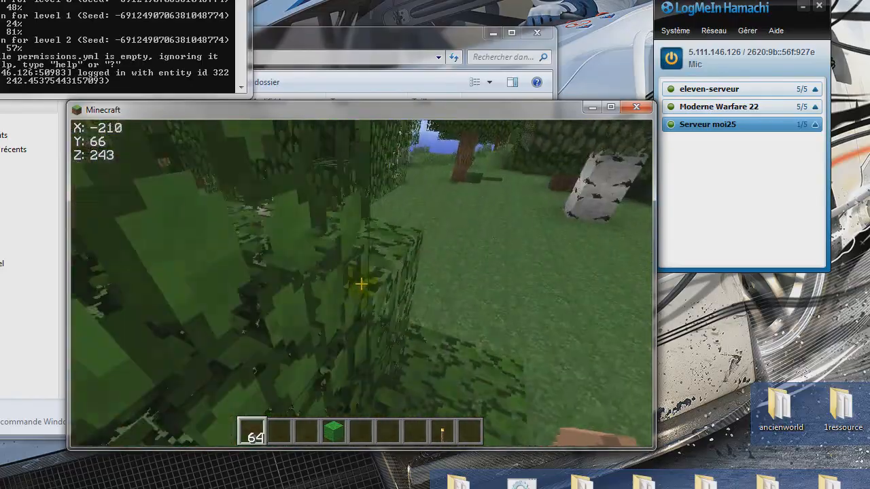
key("w")
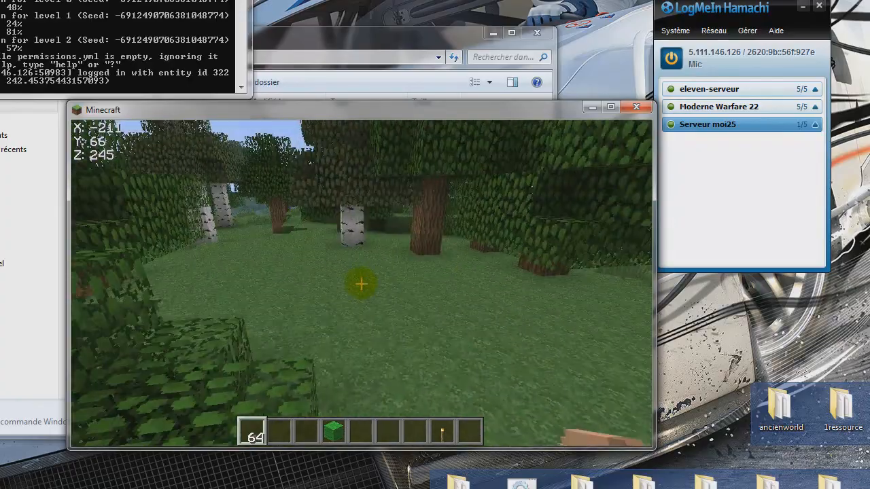
key("w")
key("w")
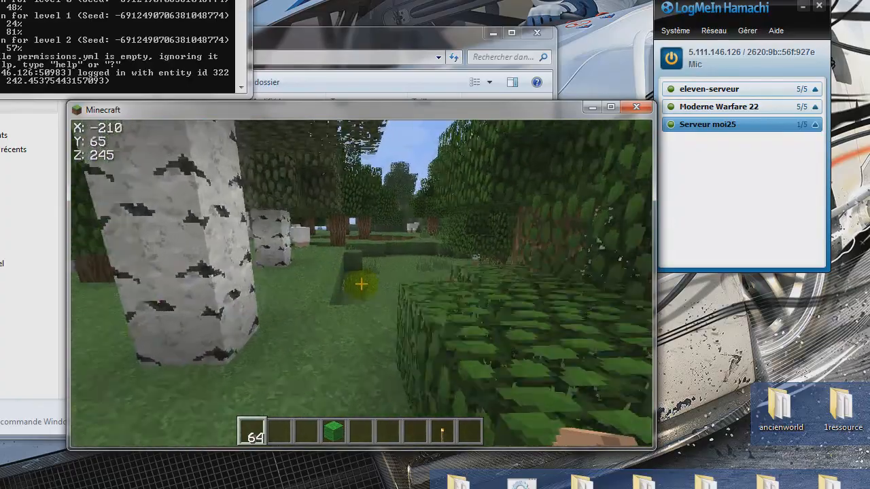